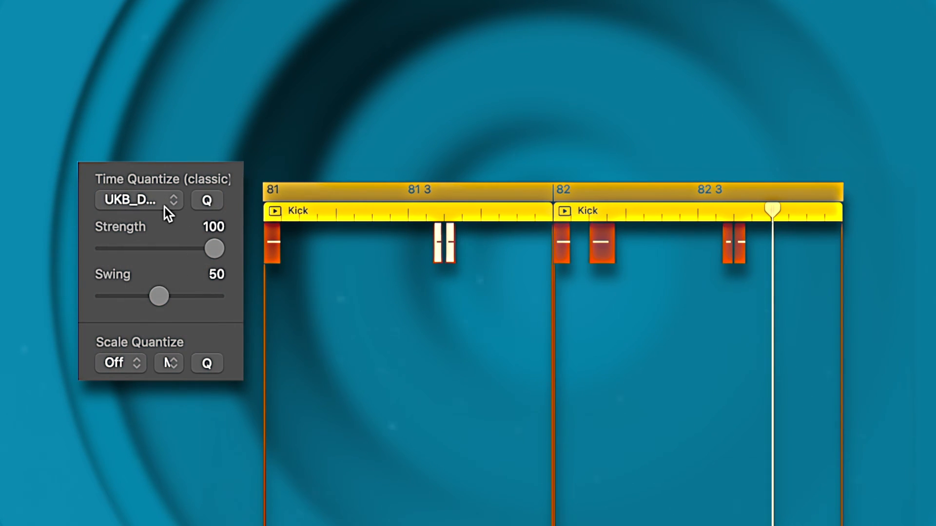
# Step: Quantize the two selected kick notes in bar 81 to 1/16 Note with the swing set to 72
pyautogui.click(165, 207)
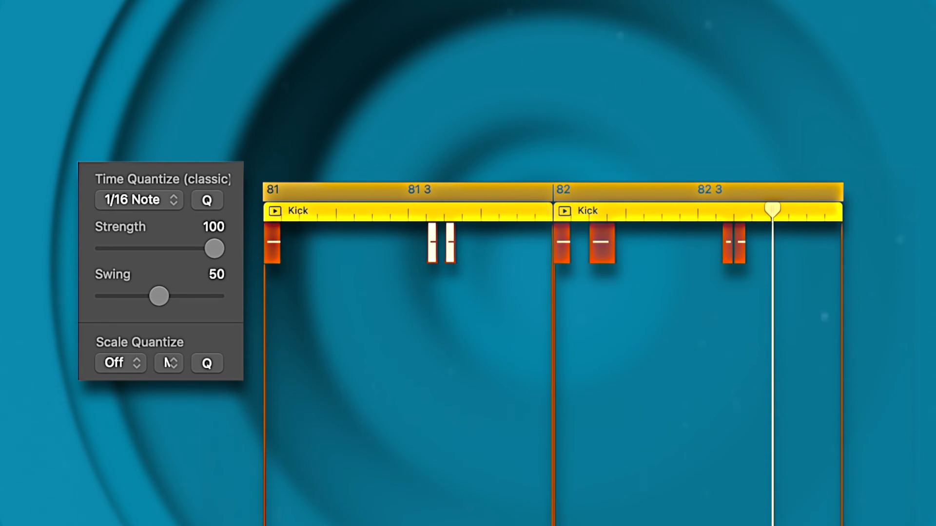
pyautogui.moveTo(165, 301); pyautogui.dragTo(200, 302)
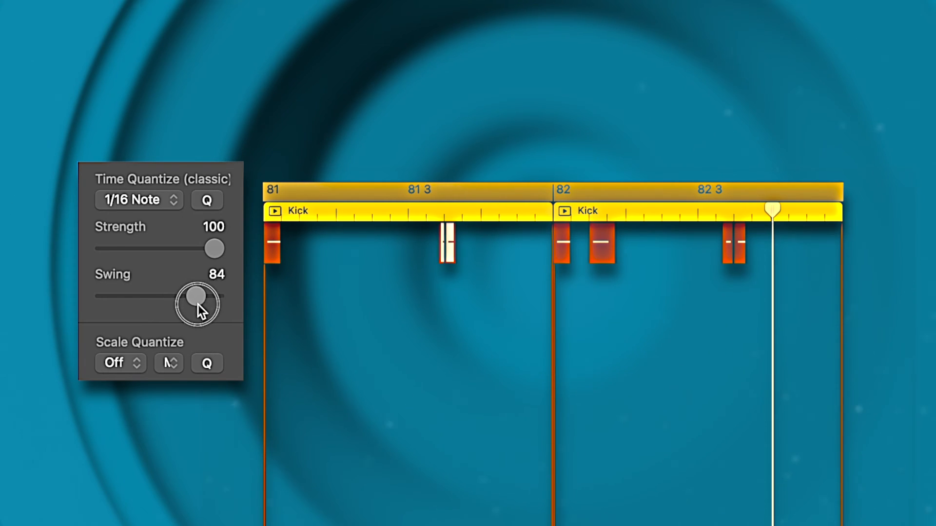
pyautogui.moveTo(220, 308); pyautogui.dragTo(183, 309)
# Step: Shorten the cycle range to bar 81 only and try the kick pair's swing at 65 and 70
pyautogui.moveTo(836, 194); pyautogui.dragTo(559, 206)
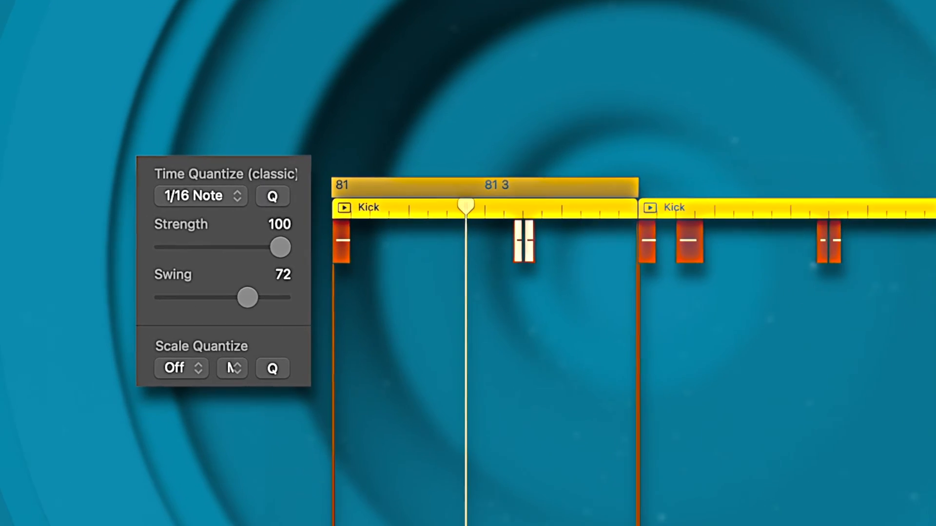
pyautogui.click(272, 243)
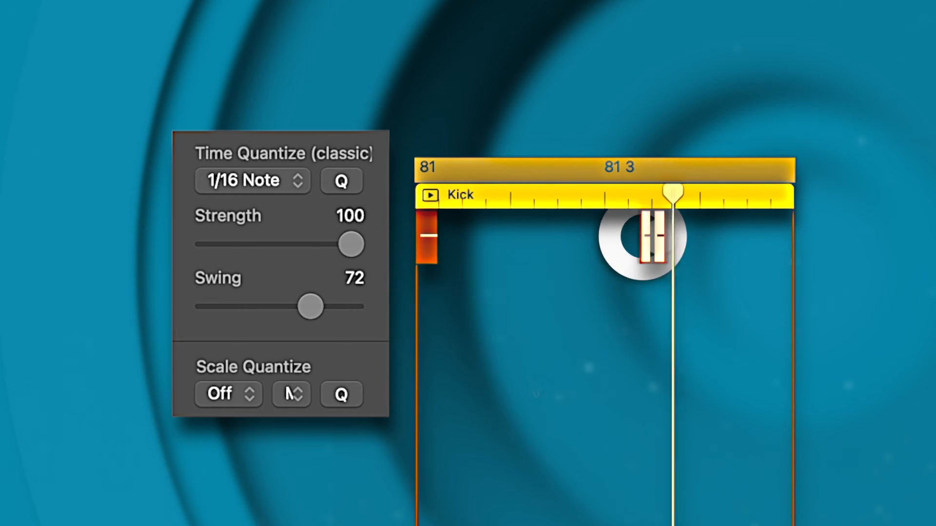
pyautogui.moveTo(317, 313); pyautogui.dragTo(308, 319)
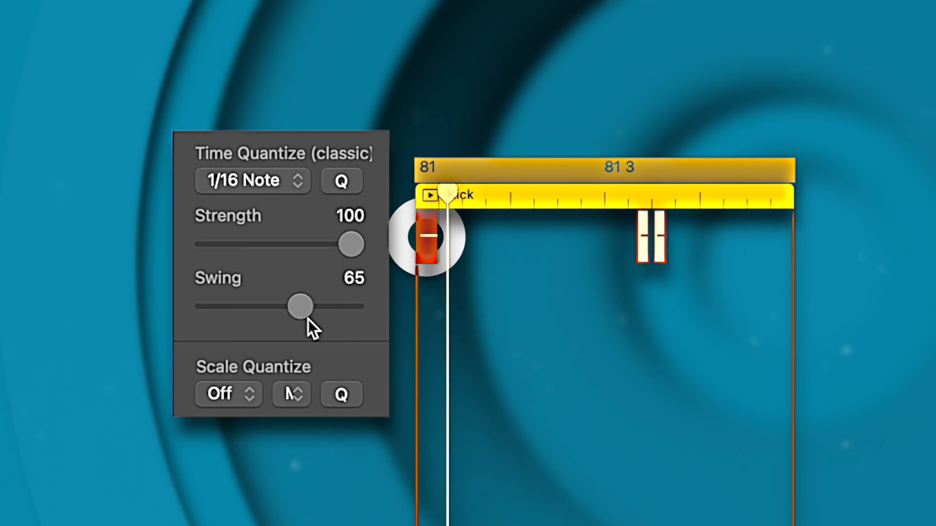
pyautogui.moveTo(308, 320); pyautogui.dragTo(315, 317)
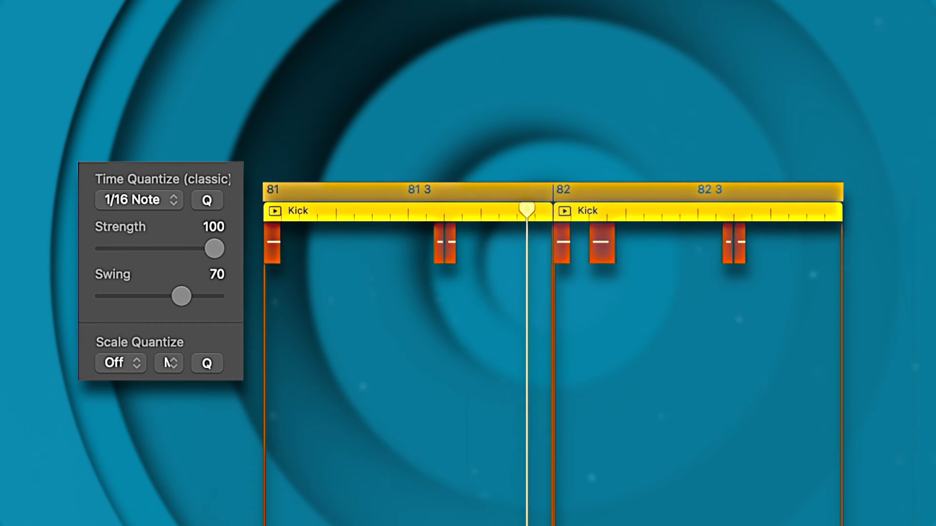
# Step: Compare the kick pattern's feel with the quantize swing at 60, 70 and 49
pyautogui.moveTo(182, 299); pyautogui.dragTo(171, 301)
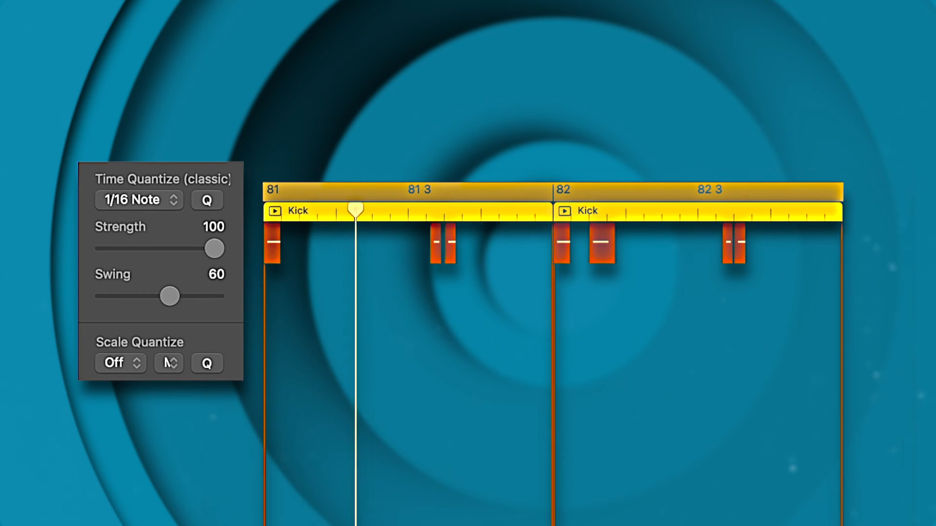
pyautogui.moveTo(171, 298); pyautogui.dragTo(184, 300)
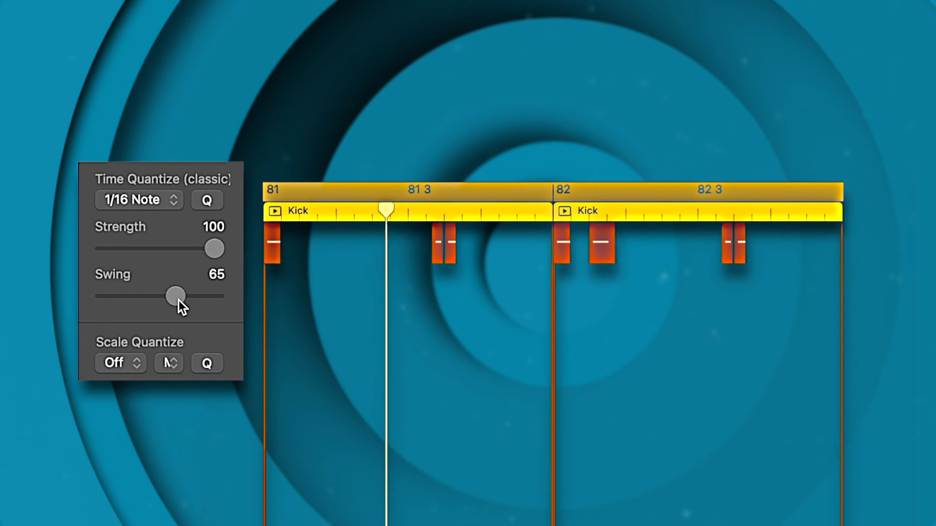
pyautogui.moveTo(180, 300); pyautogui.dragTo(180, 303)
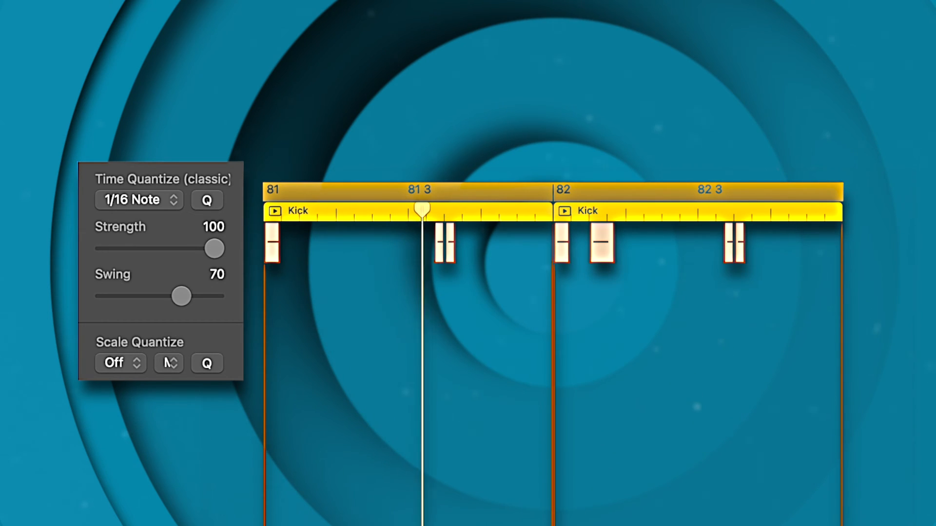
pyautogui.moveTo(181, 298); pyautogui.dragTo(160, 306)
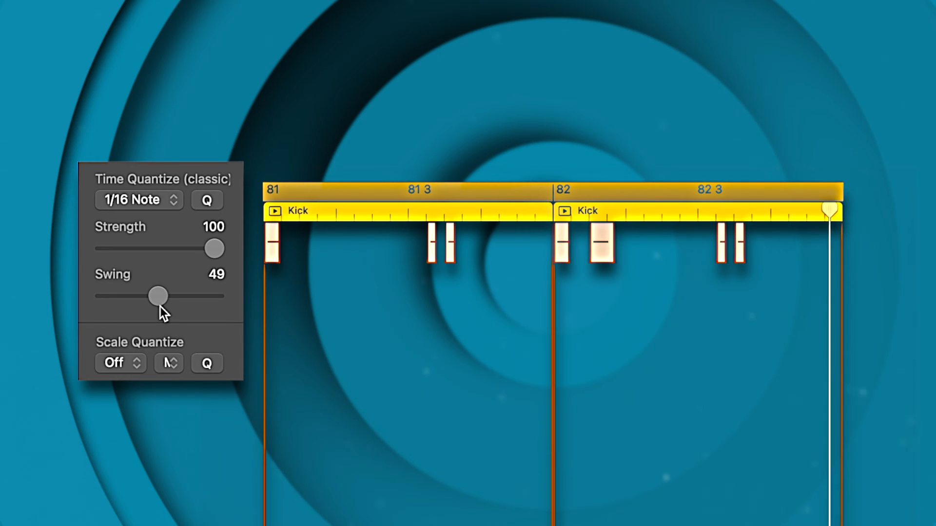
pyautogui.moveTo(174, 305); pyautogui.dragTo(184, 307)
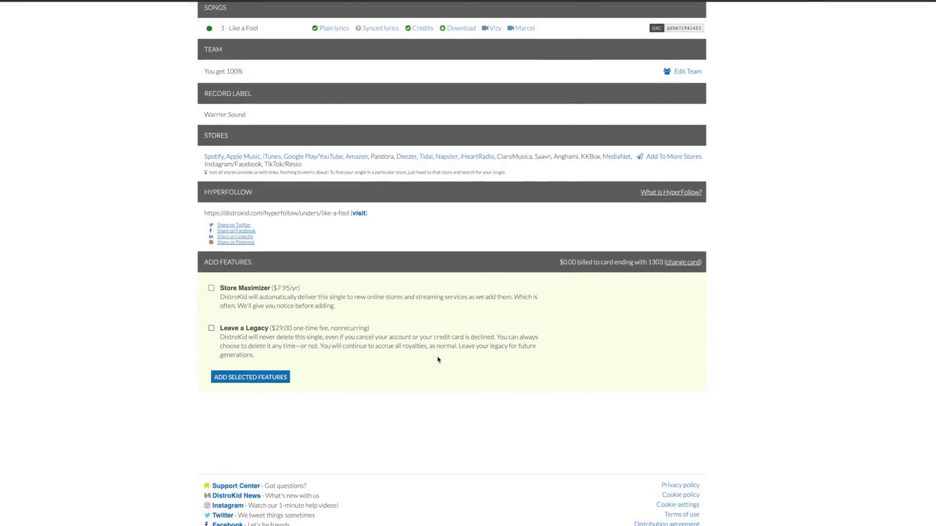
pyautogui.scroll(3, 437, 360)
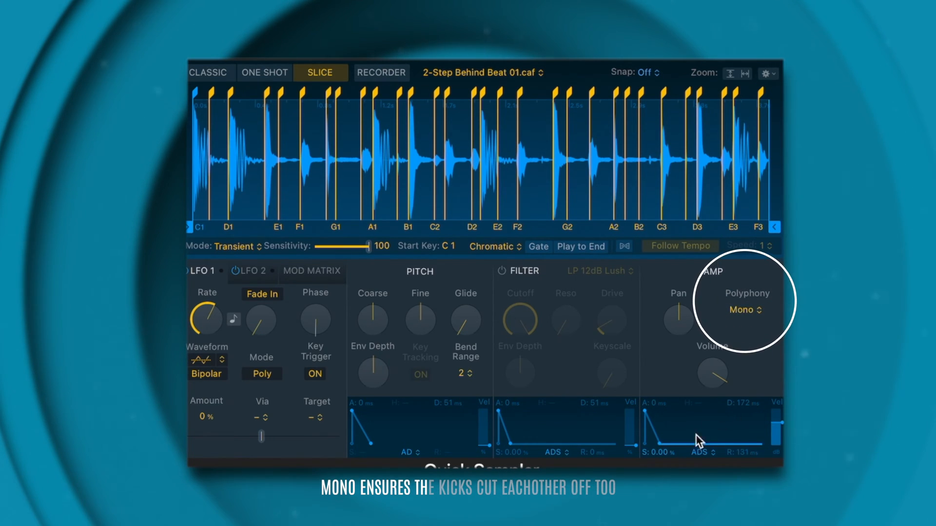
# Step: Adjust the decay of the amp envelope for the sliced 2-Step Behind Beat 01 sample
pyautogui.moveTo(658, 445)
pyautogui.mouseDown()
pyautogui.moveTo(651, 449)
pyautogui.moveTo(661, 447)
pyautogui.mouseUp()
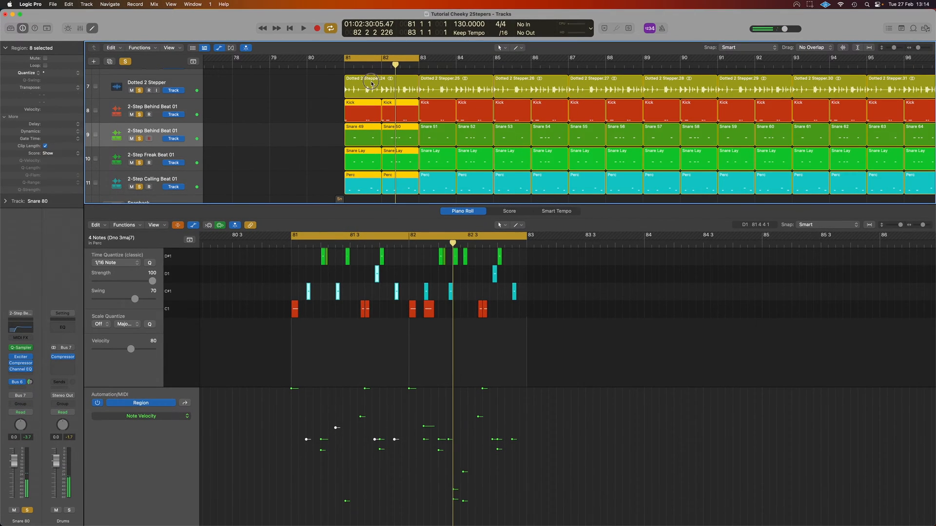
# Step: Select the Dotted 2 Stepper.24 region and examine its full two-bar waveform in the audio editor
pyautogui.click(371, 83)
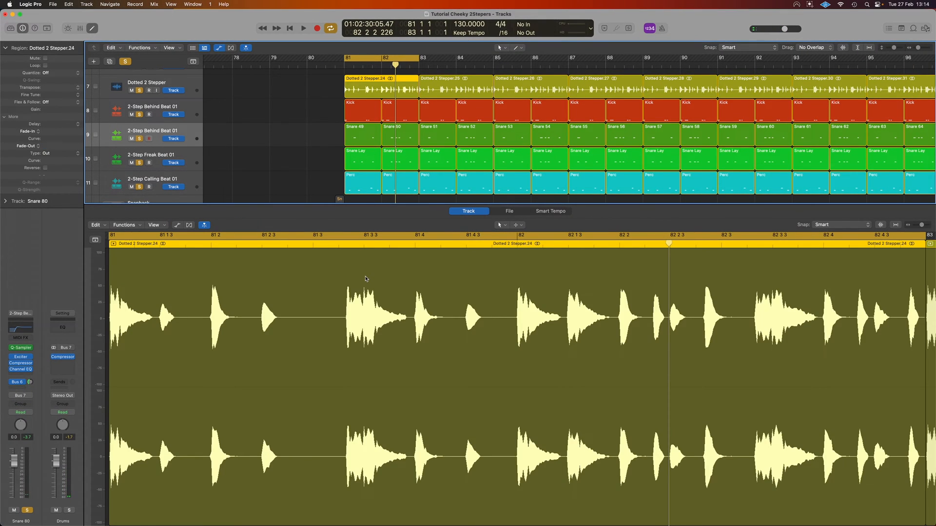
pyautogui.scroll(-2, 365, 279)
pyautogui.hscroll(2, 366, 279)
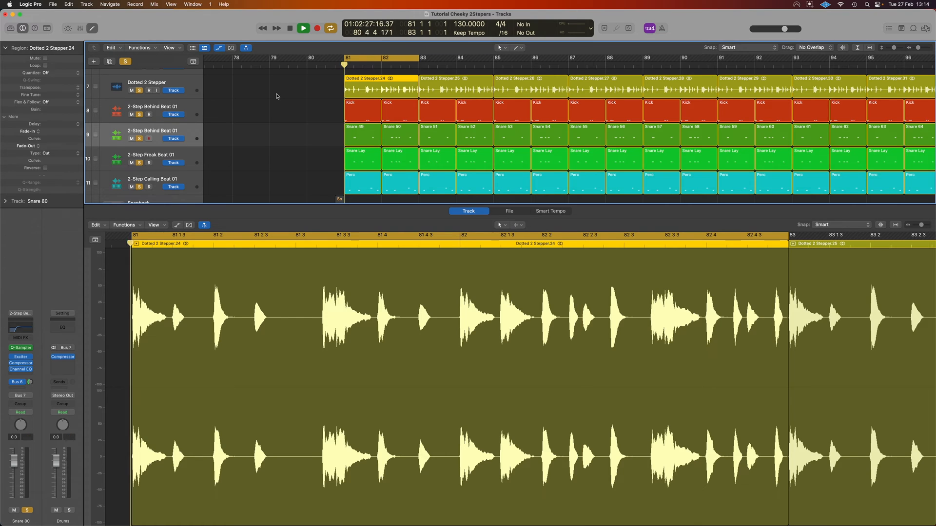
# Step: Show the mixer and solo the Bus 6 aux and the Drums bus alongside the Bus 1 aux to hear them together
pyautogui.press('x')
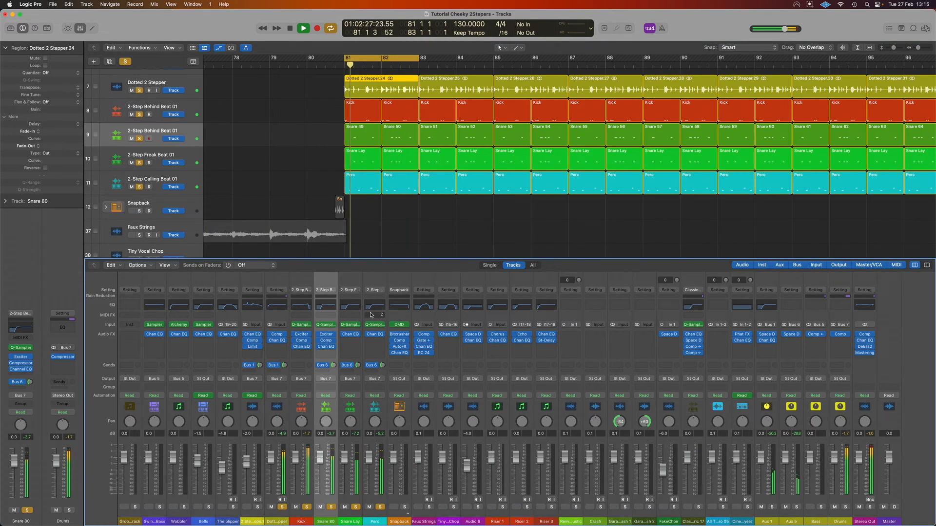
pyautogui.click(278, 519)
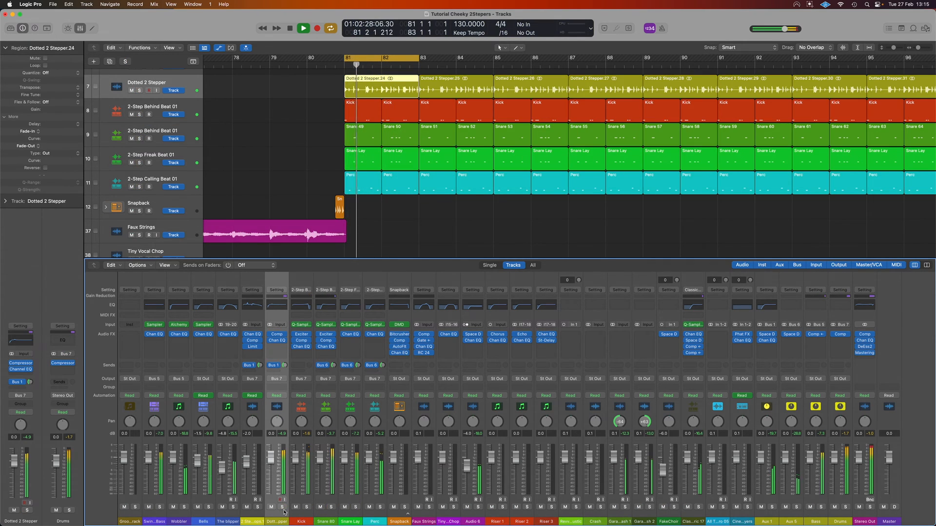
pyautogui.keyDown('alt'); pyautogui.click(282, 509); pyautogui.keyUp('alt')
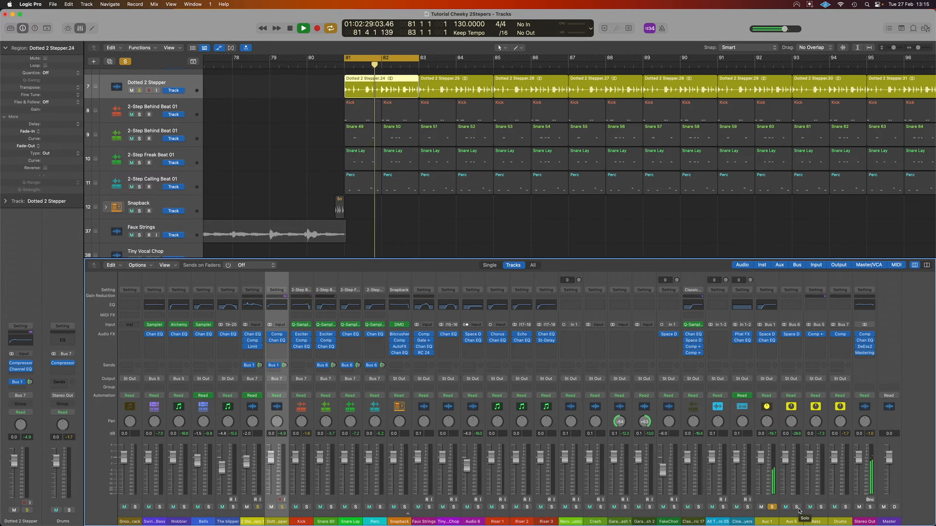
pyautogui.click(797, 508)
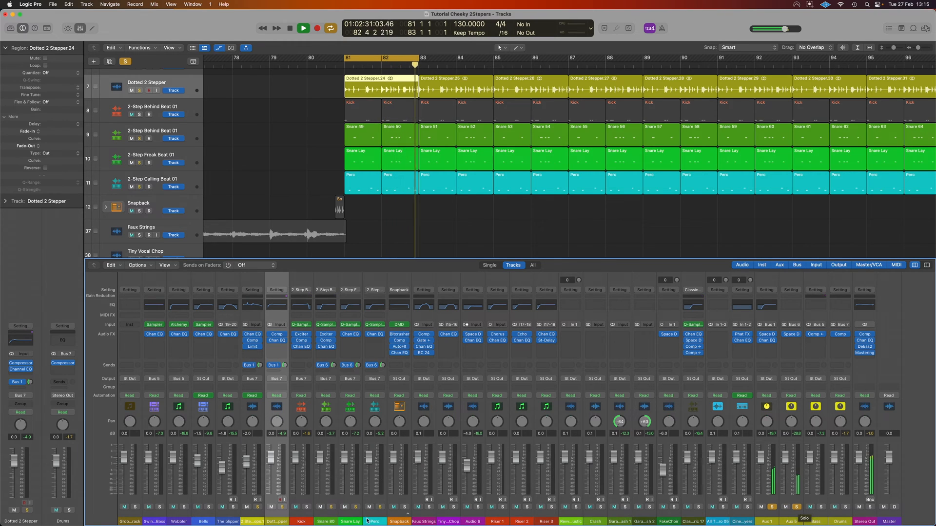
pyautogui.click(846, 508)
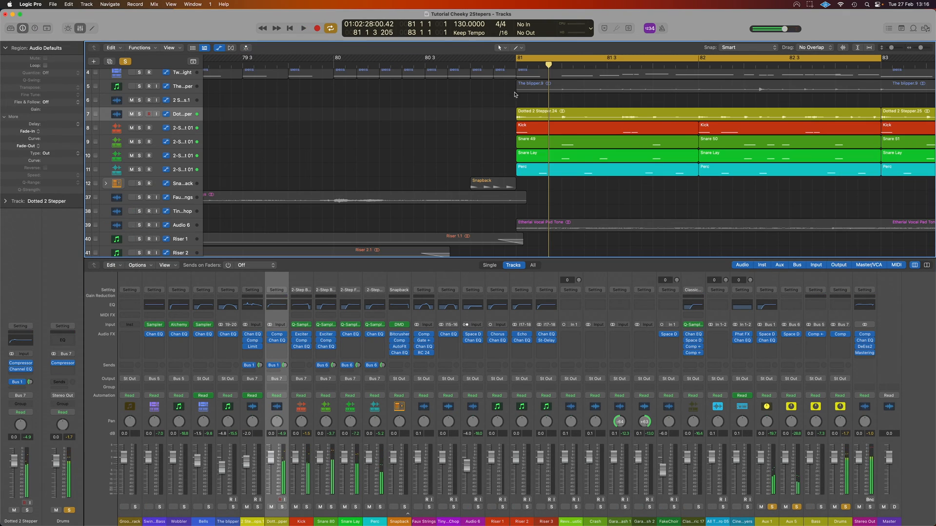
# Step: Clear all solos, cycle the Snapback region just before bar 81, and play the Snapback track soloed
pyautogui.click(126, 61)
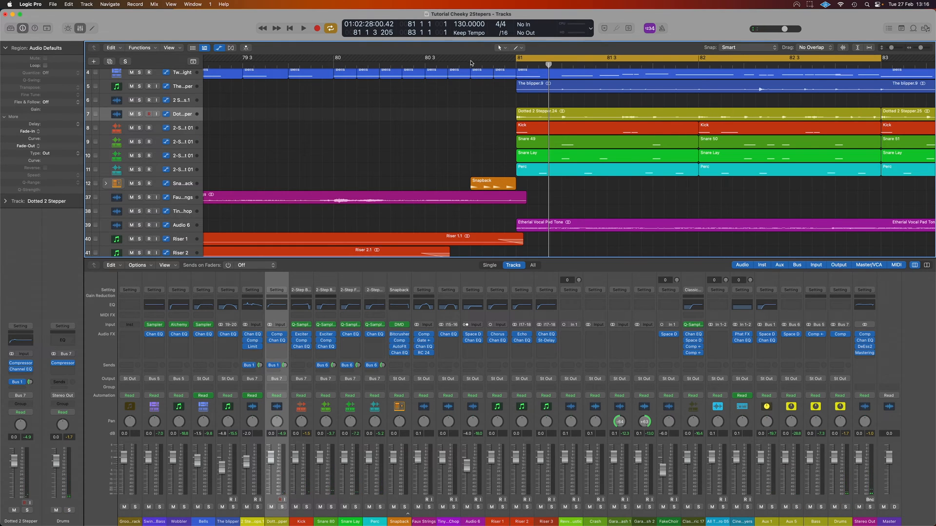
pyautogui.moveTo(471, 63); pyautogui.dragTo(515, 63)
pyautogui.click(139, 183)
pyautogui.press('space')
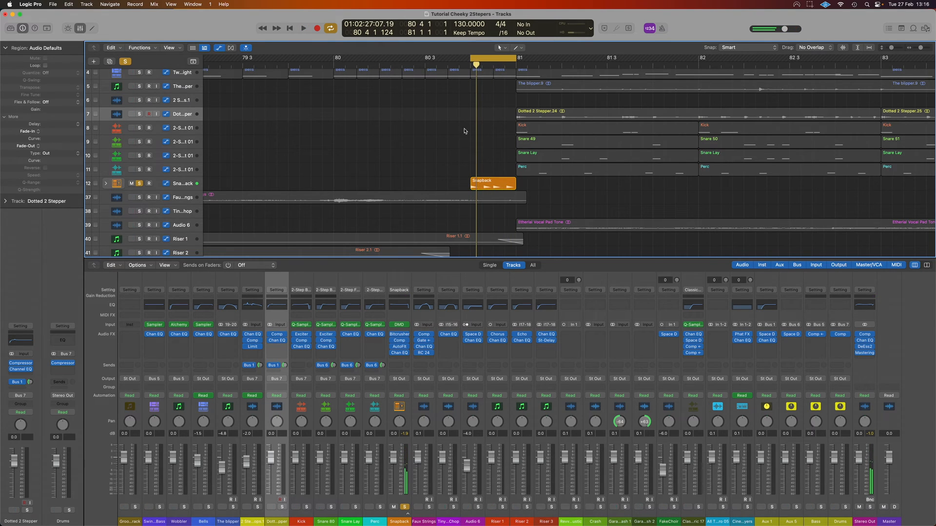
# Step: Unsolo the Snapback track, play the full arrangement through the transition at bar 81, and hide the mixer
pyautogui.click(140, 183)
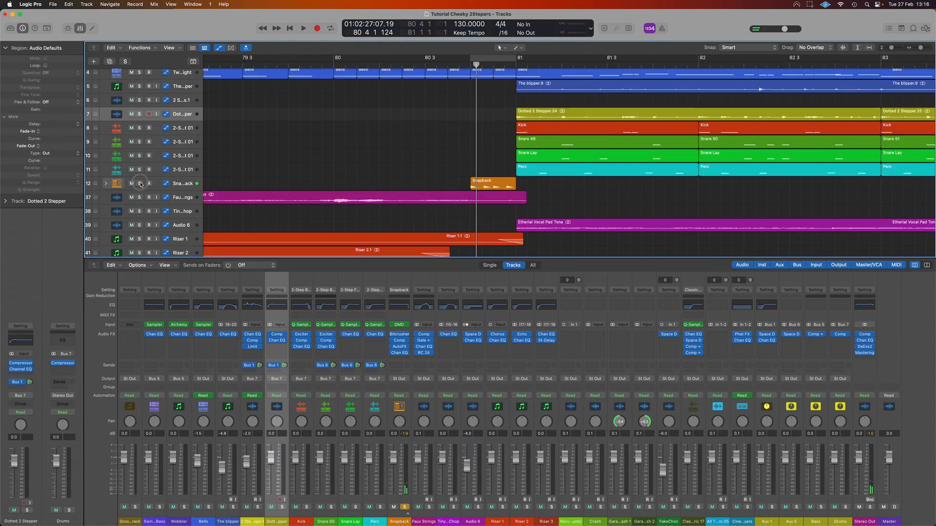
pyautogui.keyDown('ctrl'); pyautogui.keyDown('alt'); pyautogui.click(401, 147); pyautogui.keyUp('alt'); pyautogui.keyUp('ctrl')
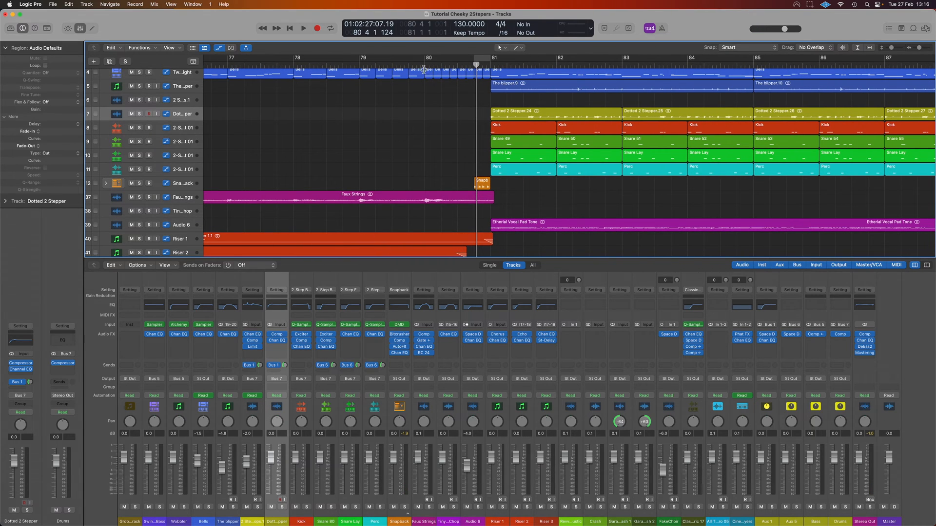
pyautogui.press('space')
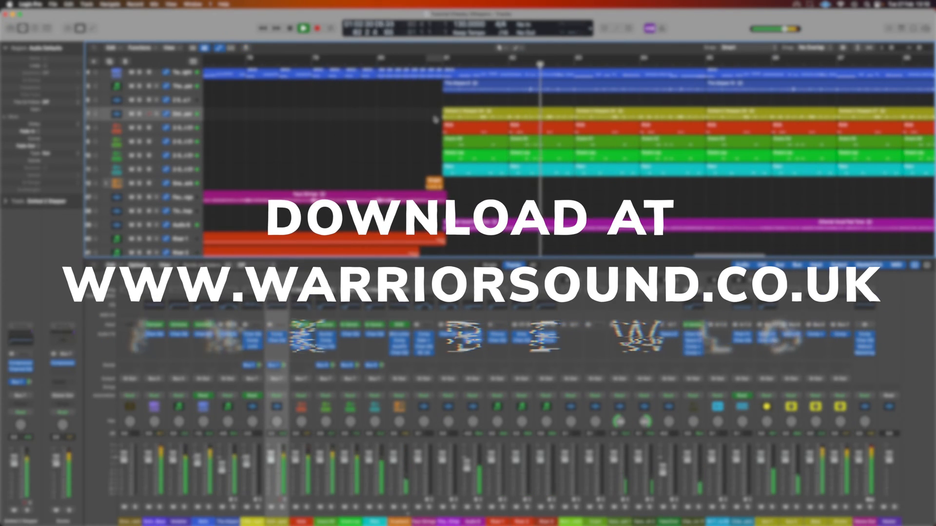
pyautogui.press('x')
pyautogui.press('z')
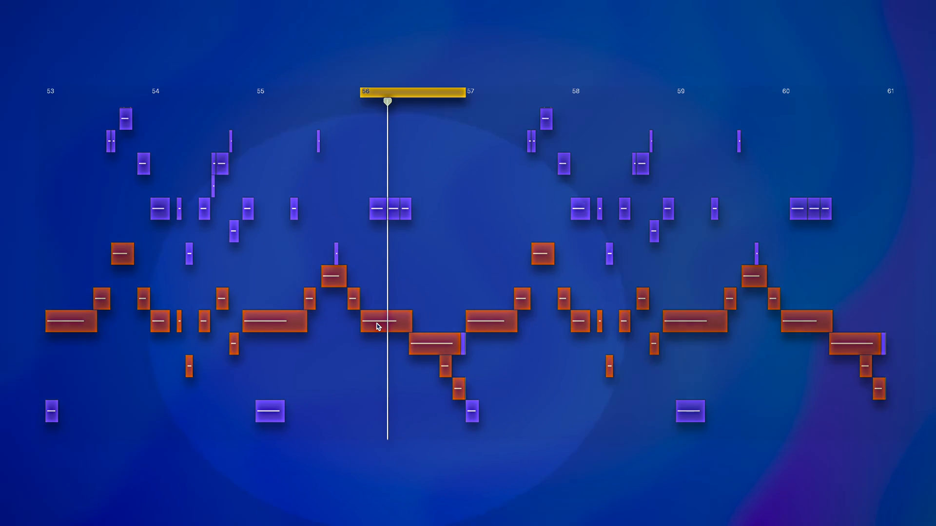
# Step: Play the bass pattern looped over bar 56, and move the cycle range to bar 55 for listening
pyautogui.moveTo(377, 322)
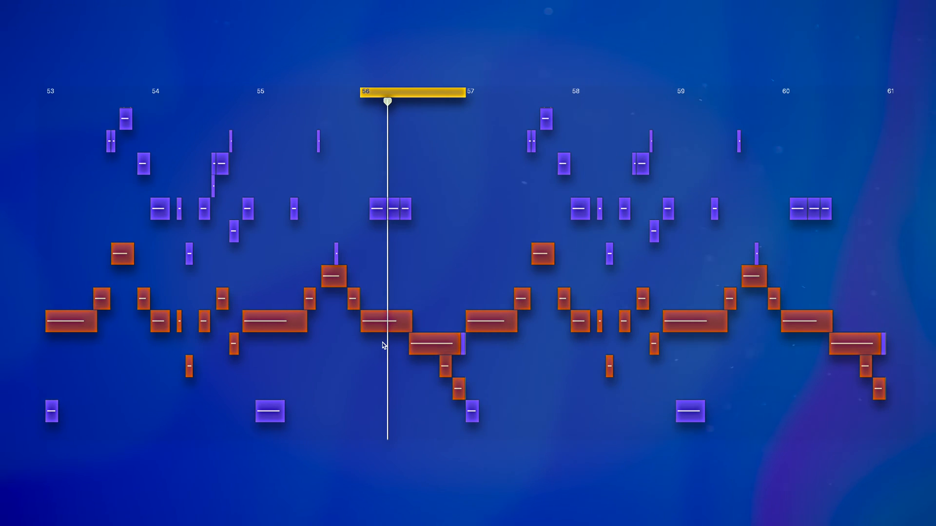
pyautogui.press('space')
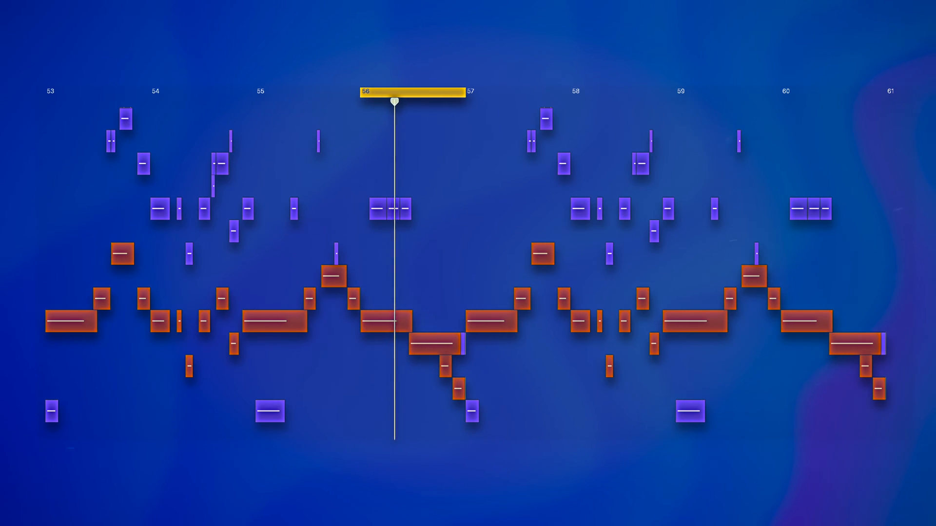
pyautogui.moveTo(380, 95); pyautogui.dragTo(276, 96)
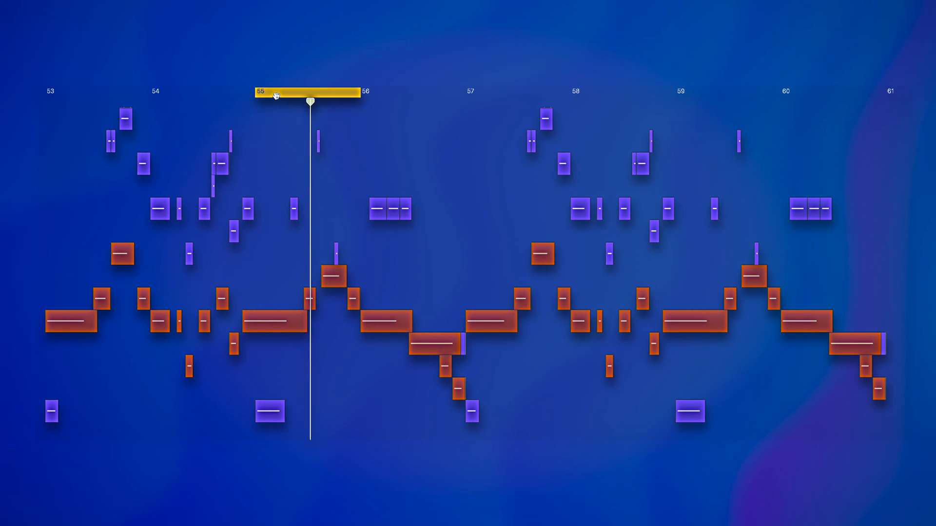
pyautogui.press('space')
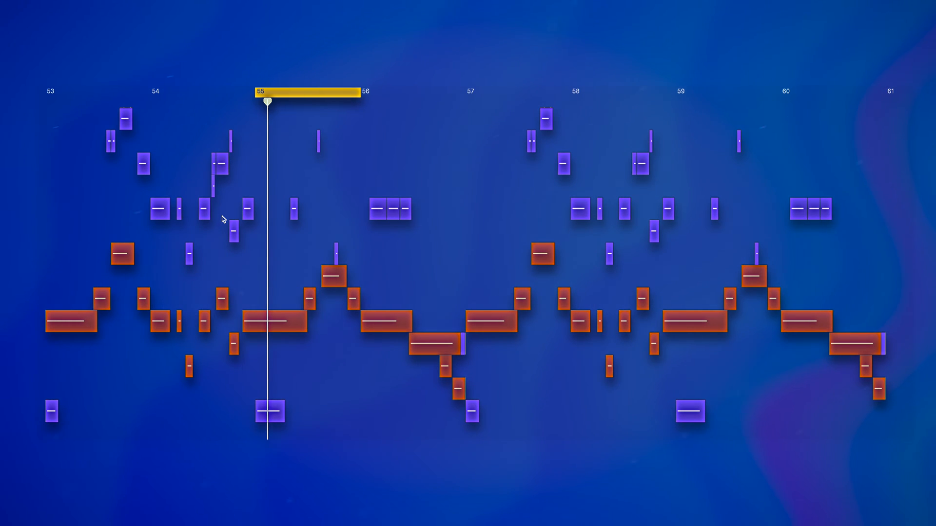
# Step: Move the cycle range to bar 53 and on to bar 54, playing the bass notes in each
pyautogui.moveTo(308, 90); pyautogui.dragTo(97, 94)
pyautogui.press('space')
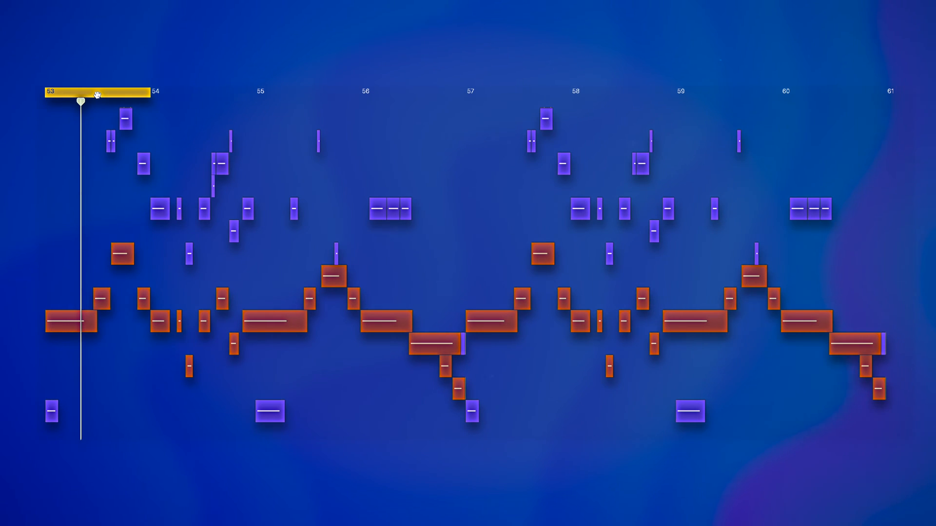
pyautogui.moveTo(130, 97); pyautogui.dragTo(202, 102)
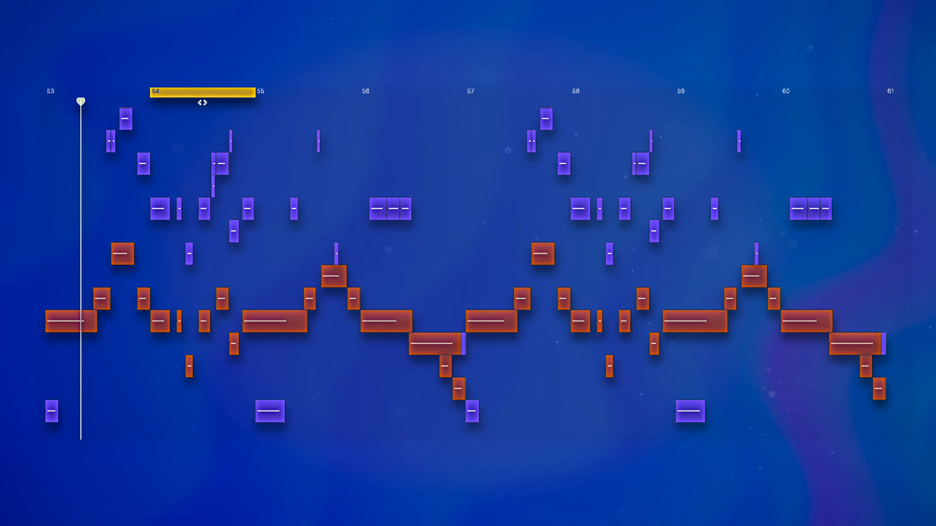
pyautogui.press('space')
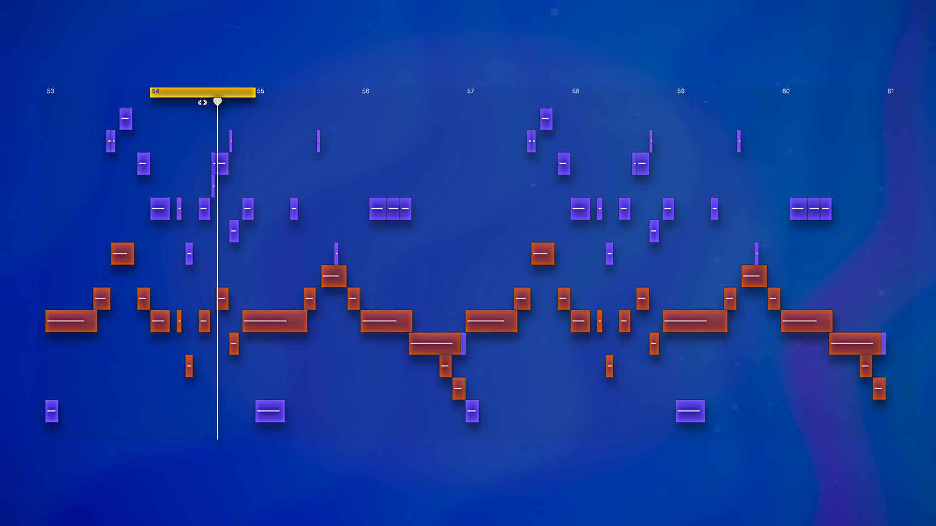
# Step: Move the cycle range to bar 55 and extend its start back to where the long orange note begins
pyautogui.moveTo(202, 102); pyautogui.dragTo(299, 98)
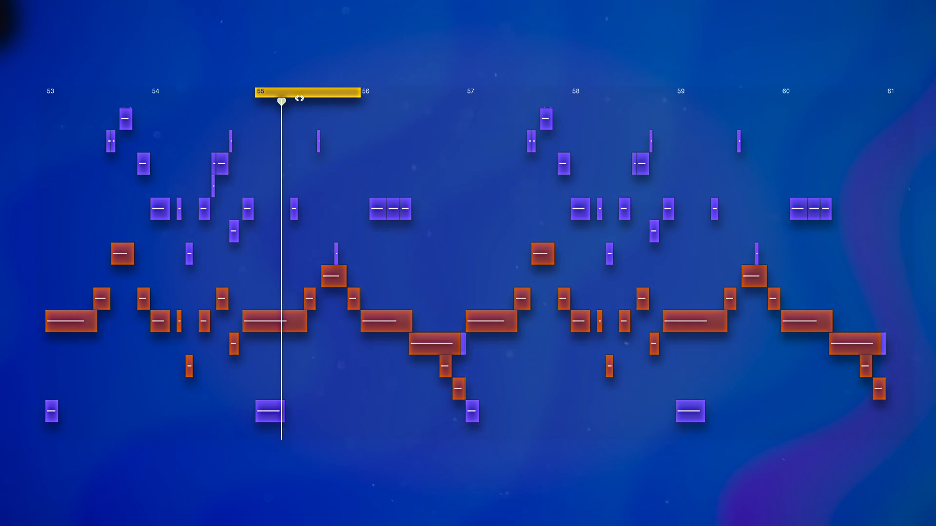
pyautogui.moveTo(257, 93); pyautogui.dragTo(242, 96)
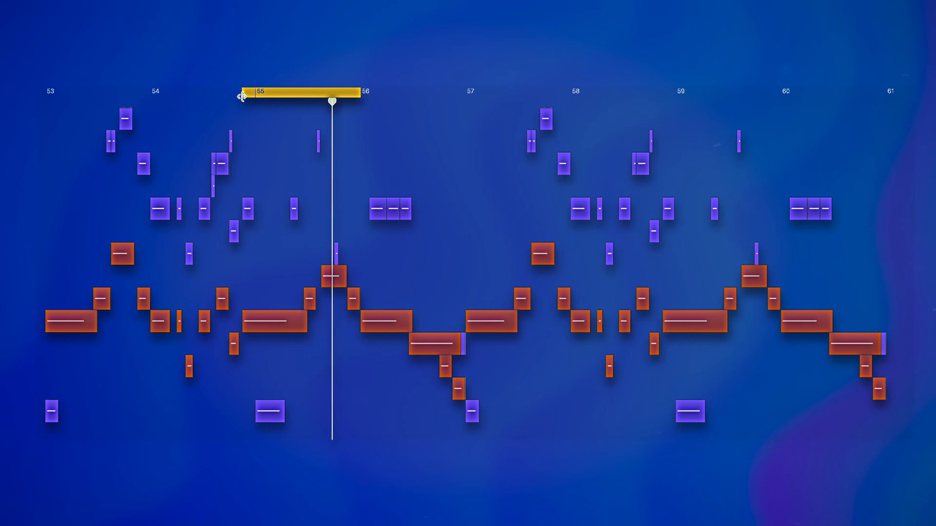
# Step: Move the cycle range to bar 56, play its bass notes, and extend the range's start back to bar 53
pyautogui.moveTo(241, 96); pyautogui.dragTo(349, 93)
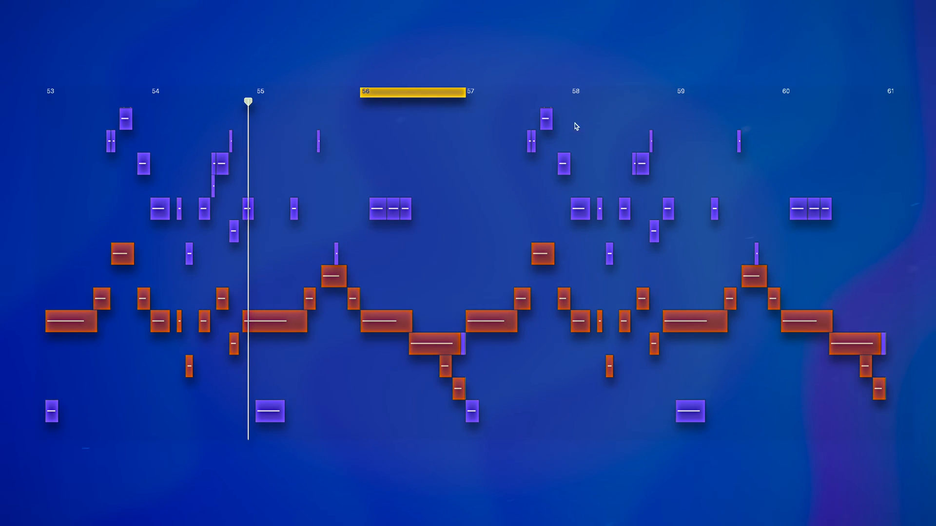
pyautogui.press('space')
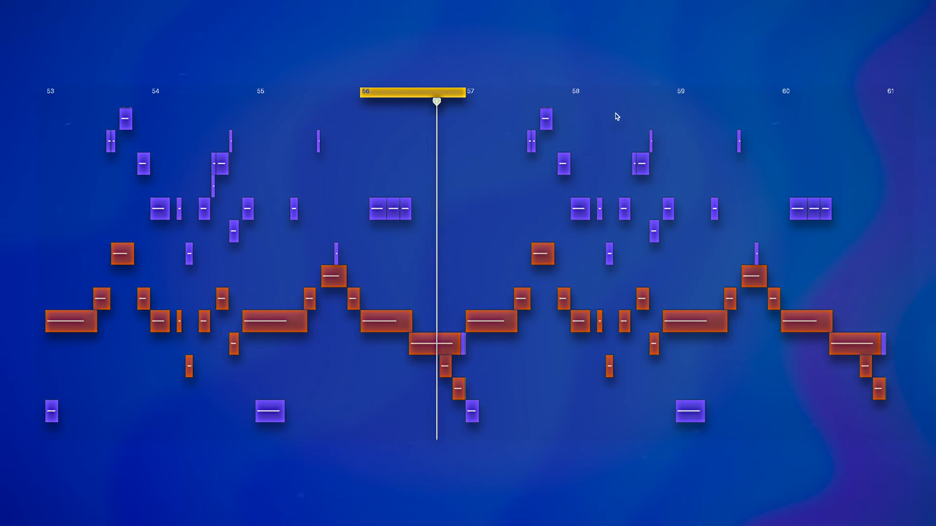
pyautogui.moveTo(360, 93); pyautogui.dragTo(52, 111)
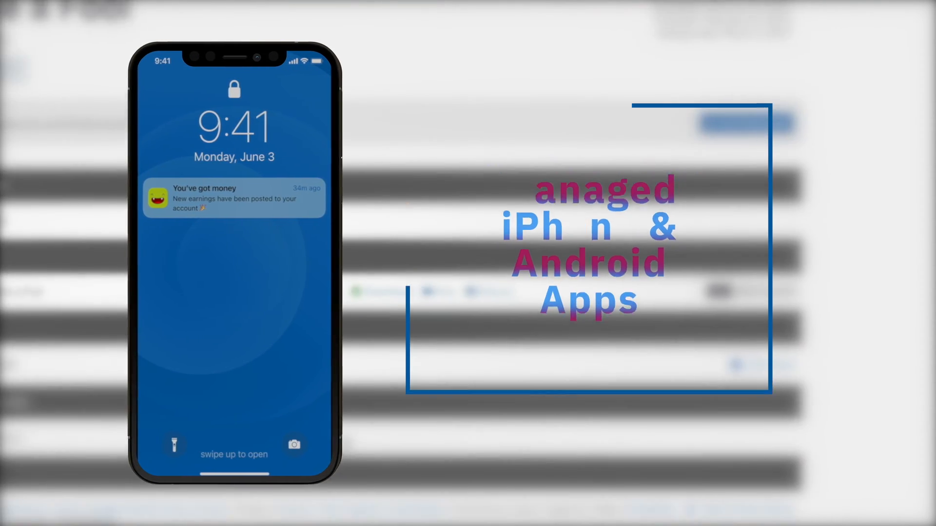
pyautogui.scroll(3, 437, 359)
pyautogui.scroll(-8, 437, 359)
pyautogui.scroll(3, 437, 359)
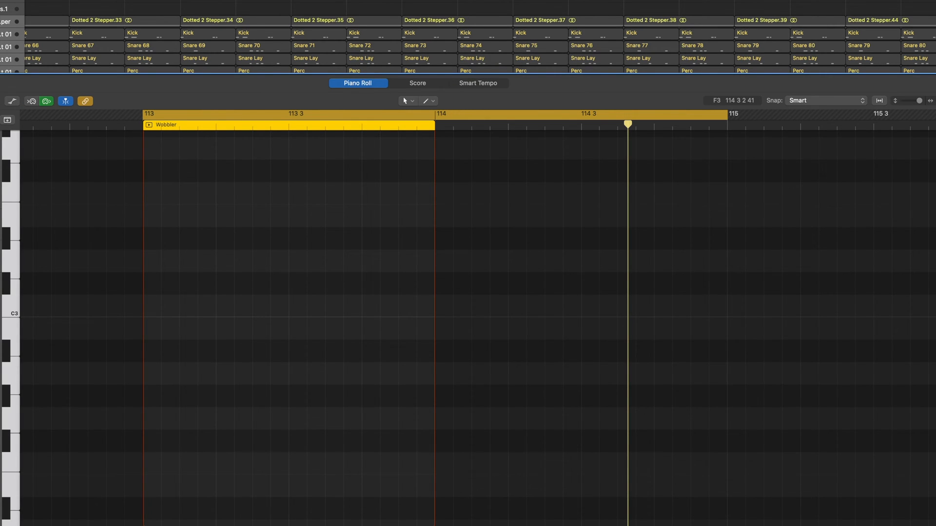
# Step: Add an F#2 note at the start of bar 113 in the Wobbler region and lengthen it to one beat
pyautogui.click(149, 445)
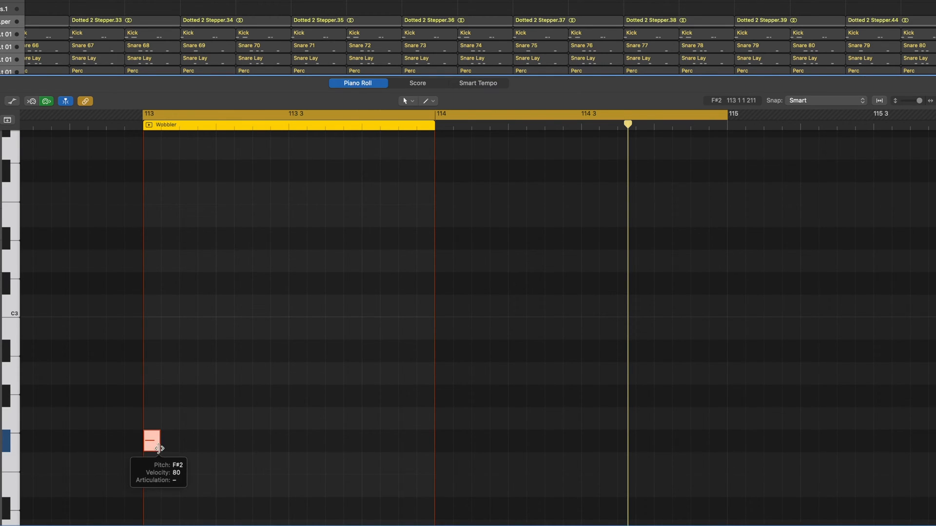
pyautogui.moveTo(159, 449); pyautogui.dragTo(215, 448)
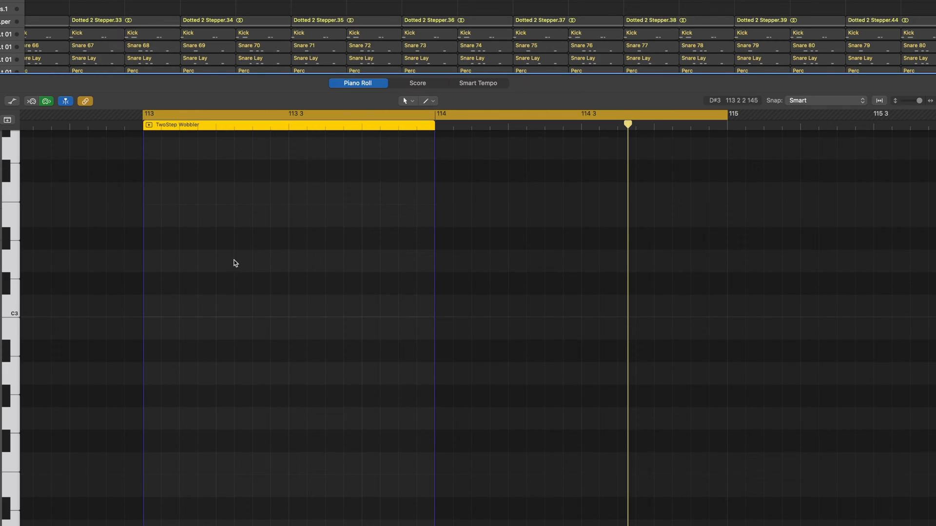
# Step: Add short notes in the TwoStep Wobbler region: C#3 at 113 2 1 and 113 2 3, B2 at 113 2 4, D#3 at 113 3 3
pyautogui.click(244, 287)
pyautogui.moveTo(286, 291); pyautogui.dragTo(234, 288)
pyautogui.click(260, 285)
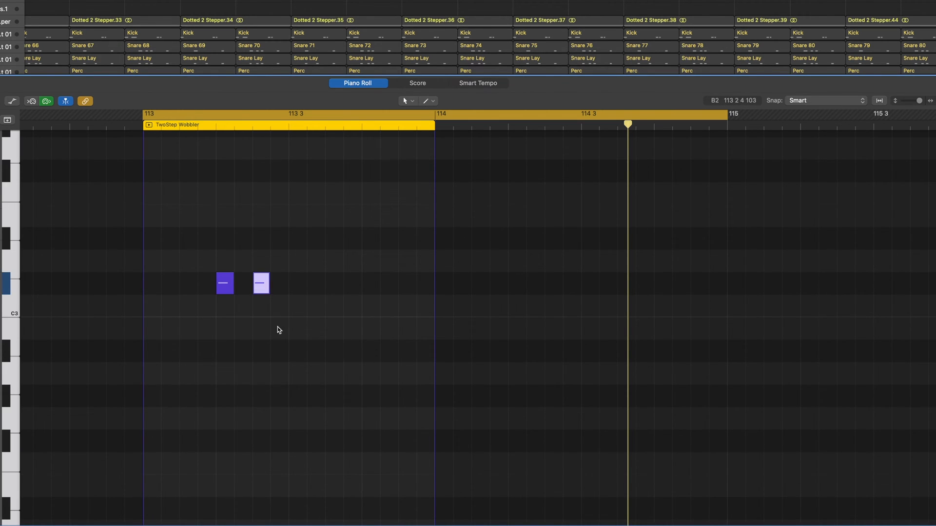
pyautogui.click(273, 332)
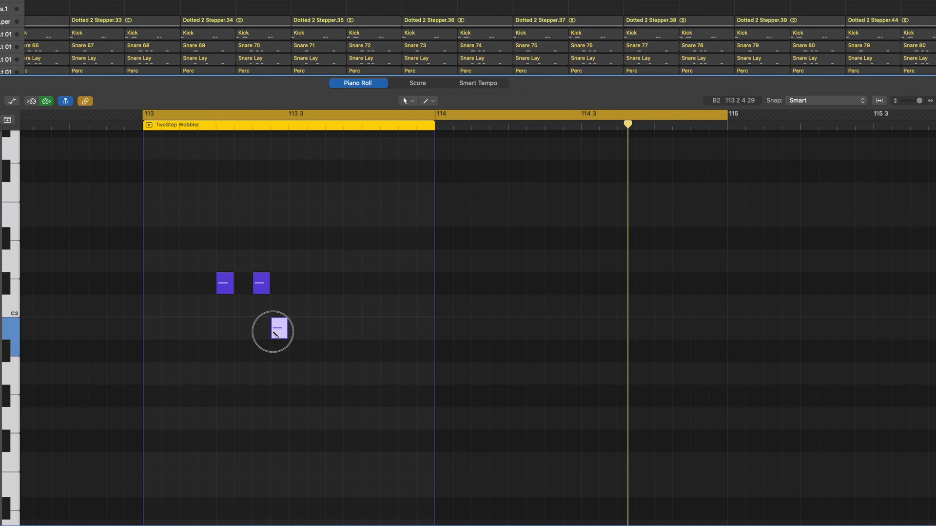
pyautogui.click(329, 240)
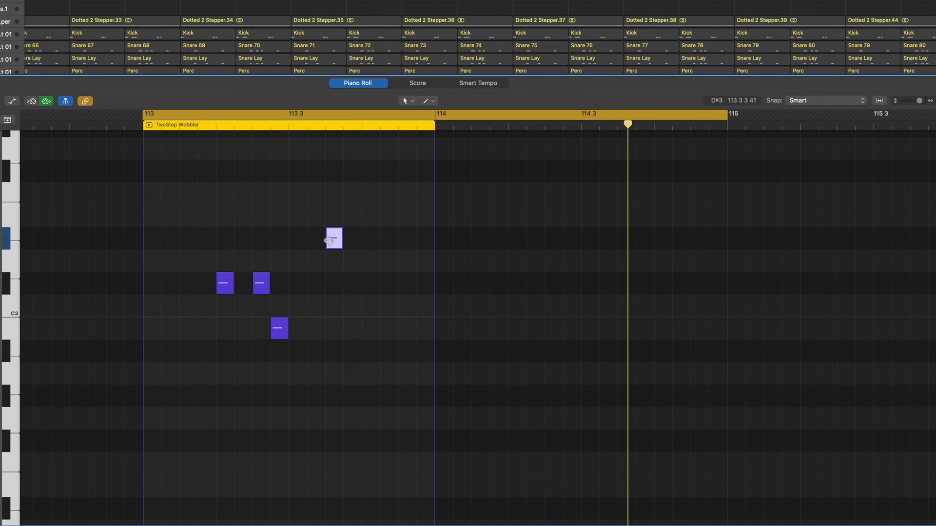
# Step: Add a short C#3 note at 113 4 3, play the pattern, and shorten the cycle range to bar 113 only
pyautogui.press('space')
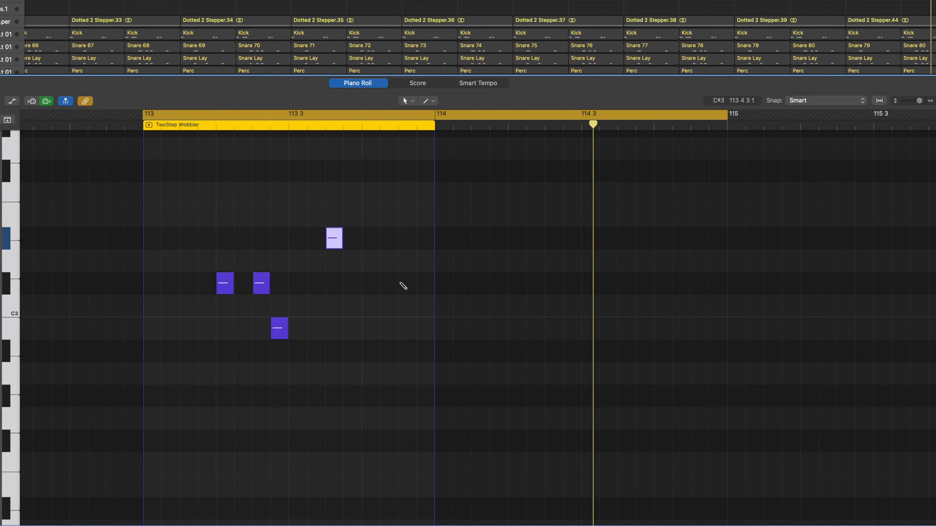
pyautogui.press('space')
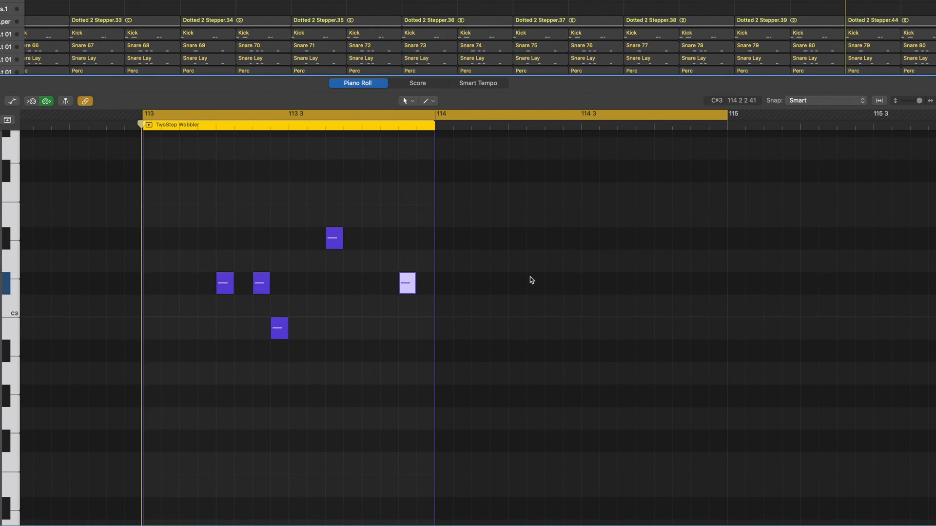
pyautogui.press('space')
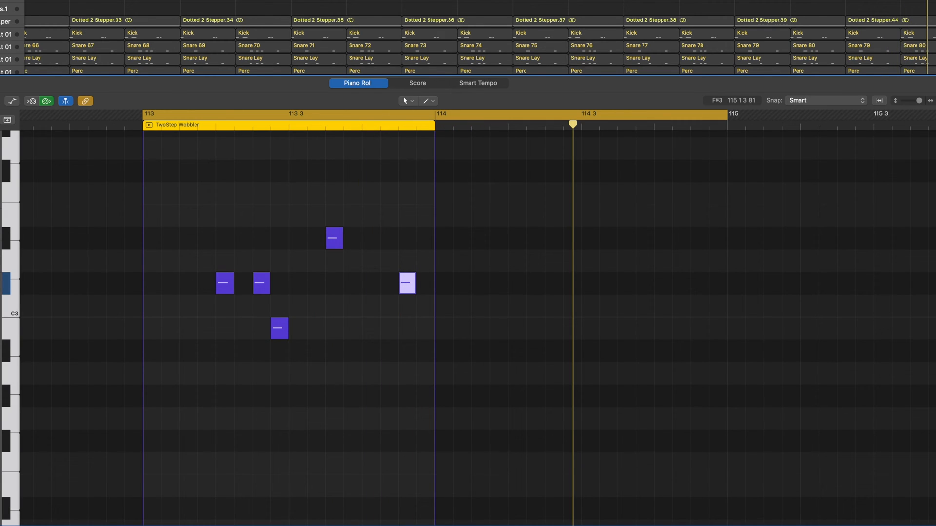
pyautogui.moveTo(935, 1); pyautogui.dragTo(921, 0)
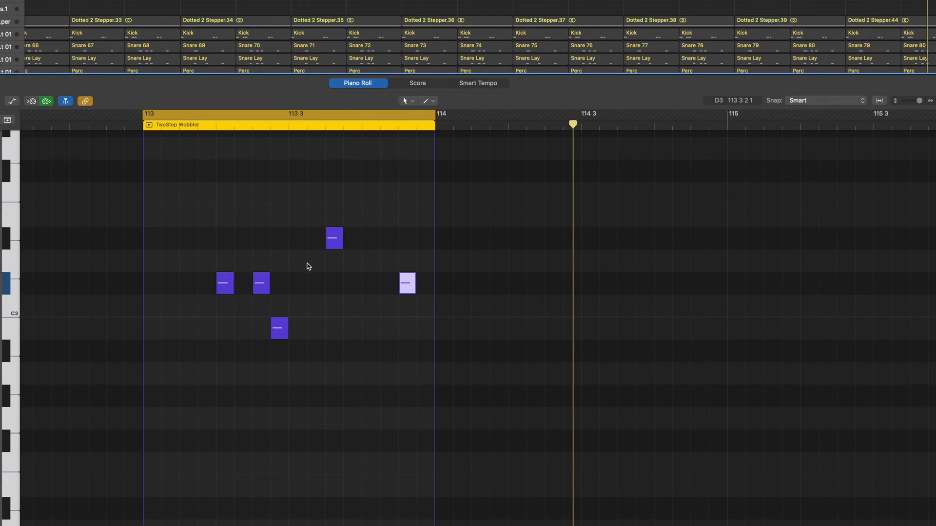
# Step: Quantize the five TwoStep Wobbler notes to 1/16 Note with swing 70 and play the swung pattern
pyautogui.moveTo(219, 203); pyautogui.dragTo(409, 353)
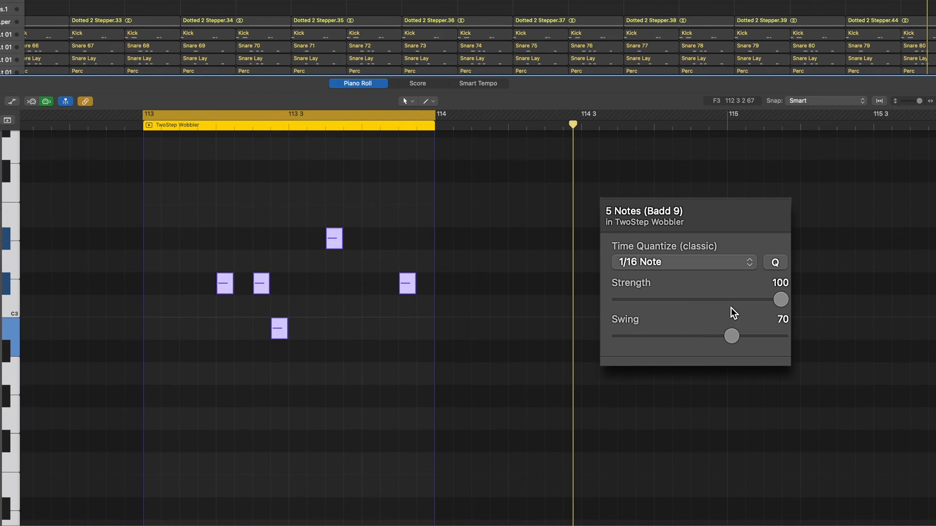
pyautogui.moveTo(729, 337); pyautogui.dragTo(730, 337)
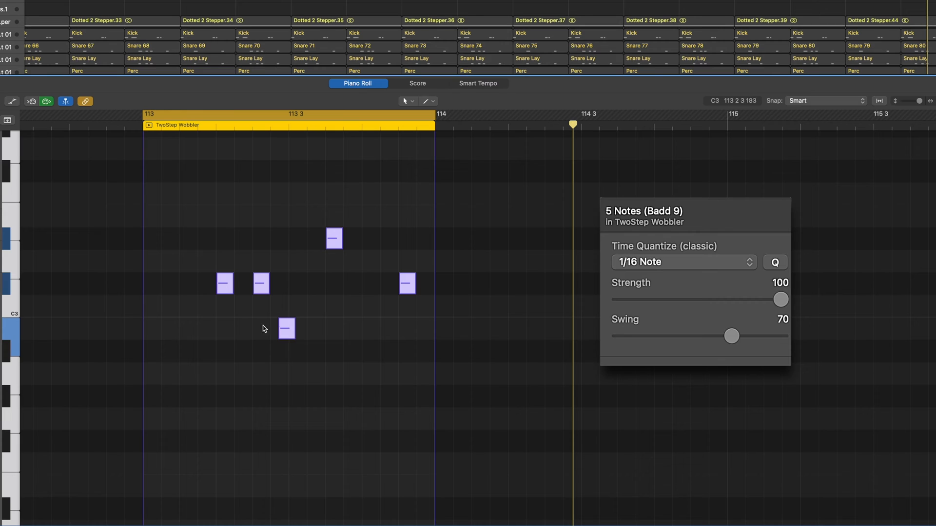
pyautogui.click(339, 349)
pyautogui.press('space')
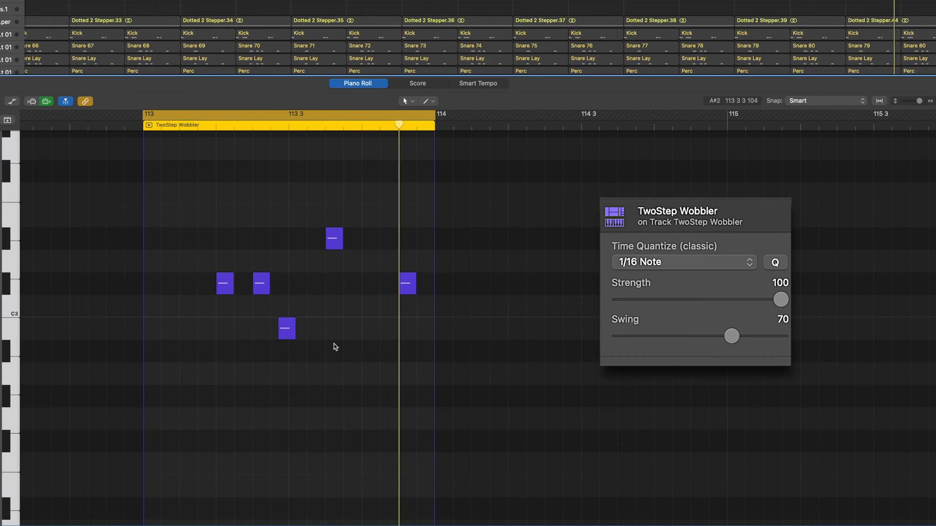
pyautogui.press('space')
# Step: Add an E2 note at 113 4 3 in the Wobbler region, lengthen it to the bar's end, and play both bass parts
pyautogui.click(870, 1)
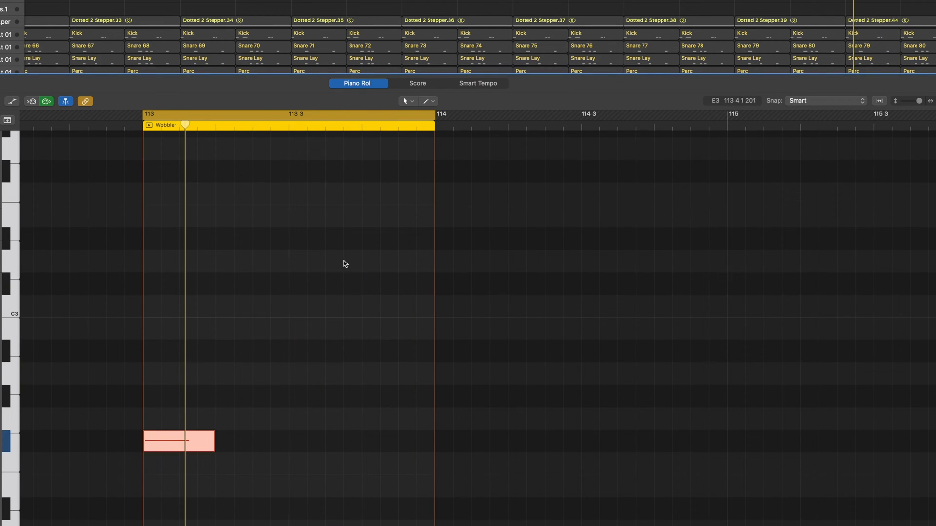
pyautogui.scroll(-3, 419, 399)
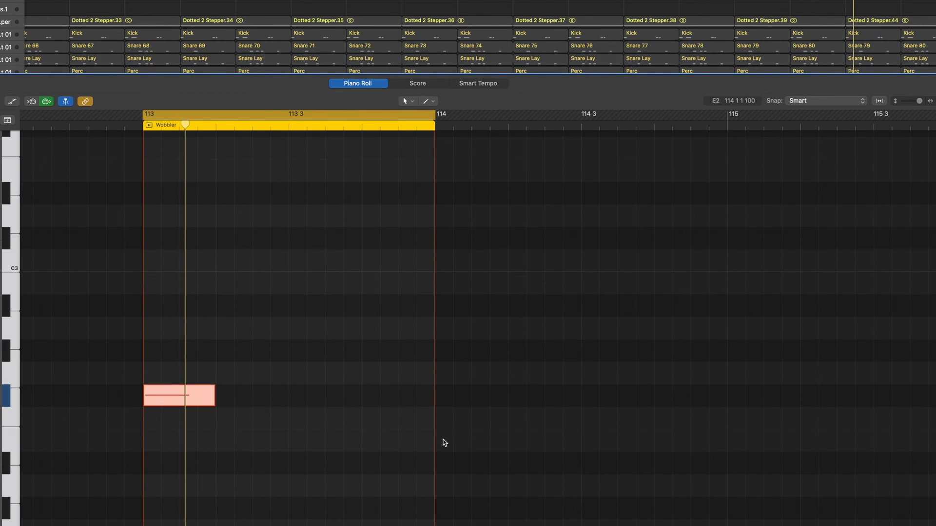
pyautogui.click(406, 445)
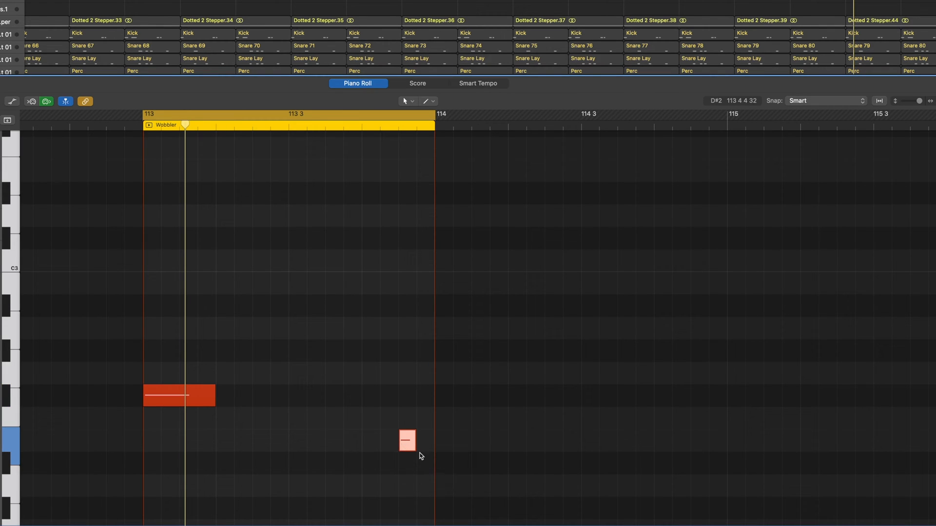
pyautogui.moveTo(414, 450); pyautogui.dragTo(433, 450)
pyautogui.press('space')
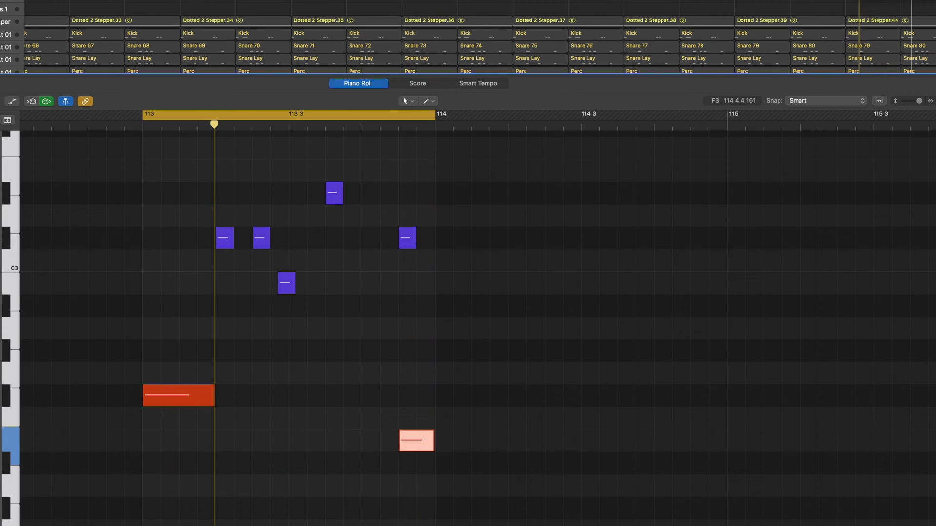
# Step: Duplicate both bass parts from bar 113 into bar 114 and extend the cycle range to bar 115
pyautogui.moveTo(434, 115); pyautogui.dragTo(690, 115)
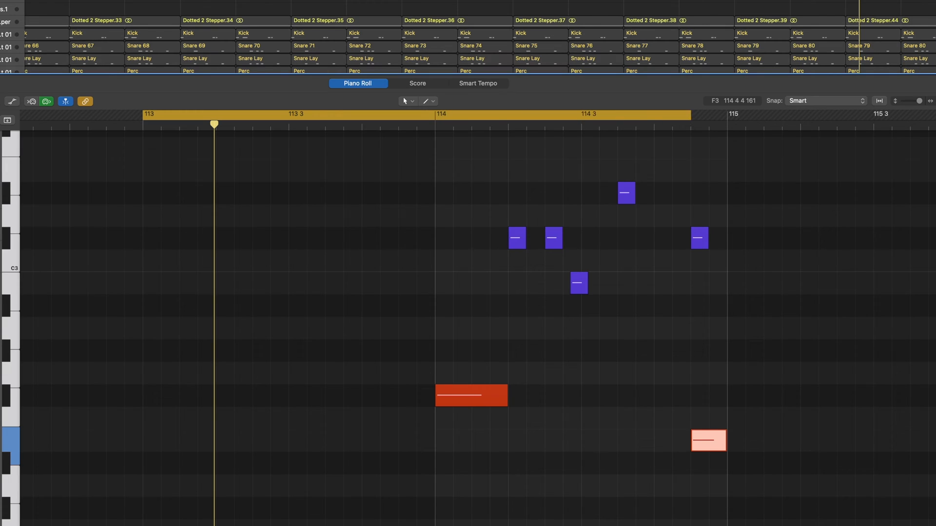
pyautogui.press('super+j')
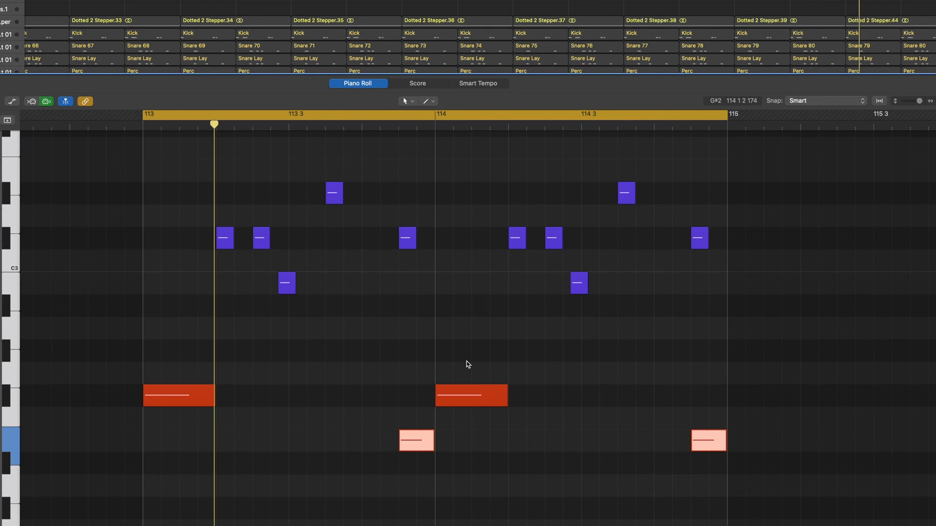
# Step: Lower the long orange note in bar 114 to E2, play the pattern, and raise that bar's last orange note to G#2
pyautogui.click(466, 364)
pyautogui.scroll(-2, 461, 367)
pyautogui.moveTo(465, 373); pyautogui.dragTo(464, 426)
pyautogui.press('space')
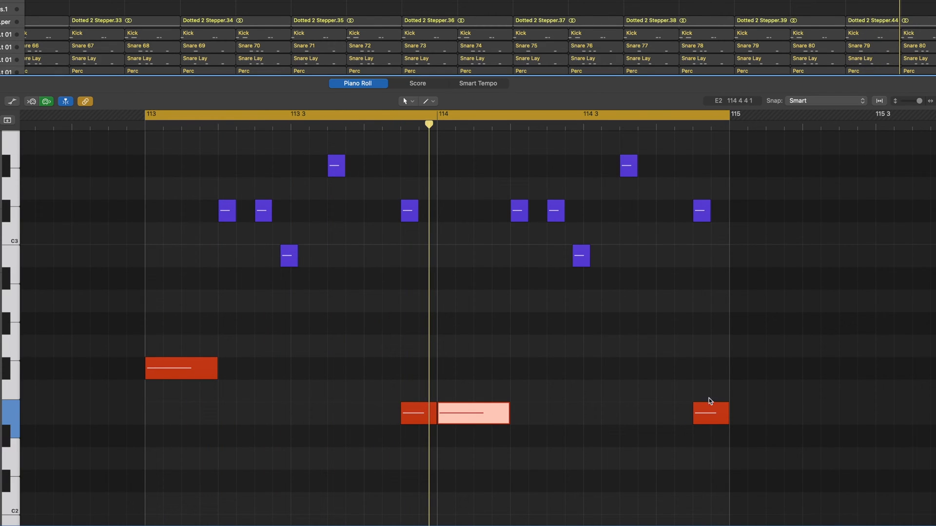
pyautogui.moveTo(709, 413); pyautogui.dragTo(707, 324)
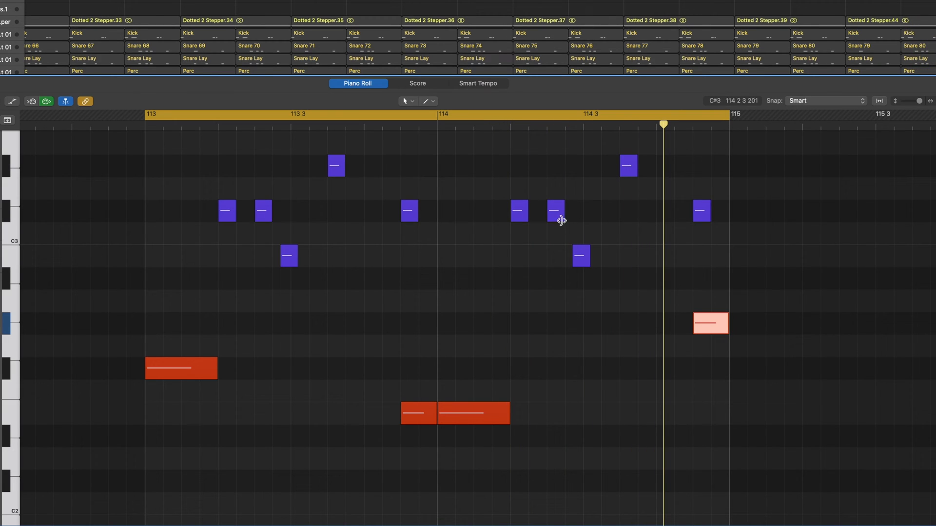
# Step: In bar 114, shift the second C#3 note later in place of the B2 note and move the last purple note earlier to D#3
pyautogui.moveTo(560, 221)
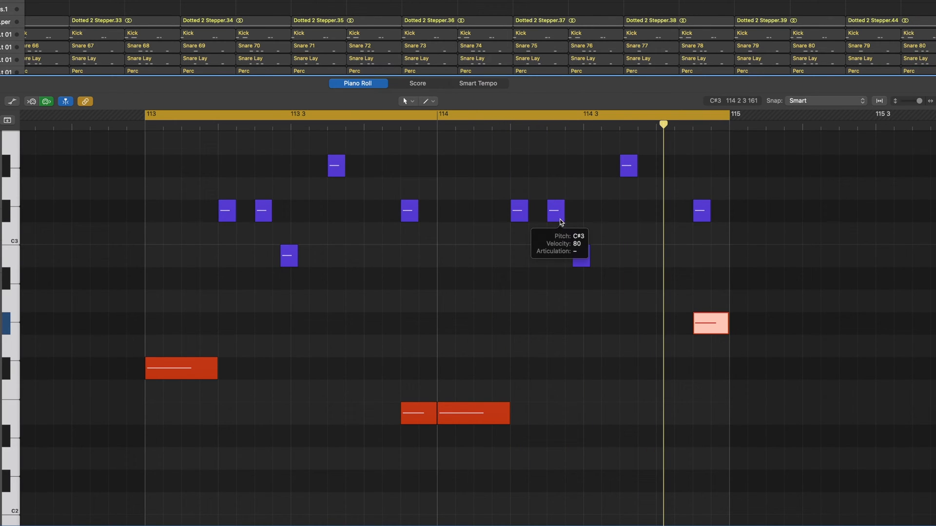
pyautogui.moveTo(557, 219); pyautogui.dragTo(575, 219)
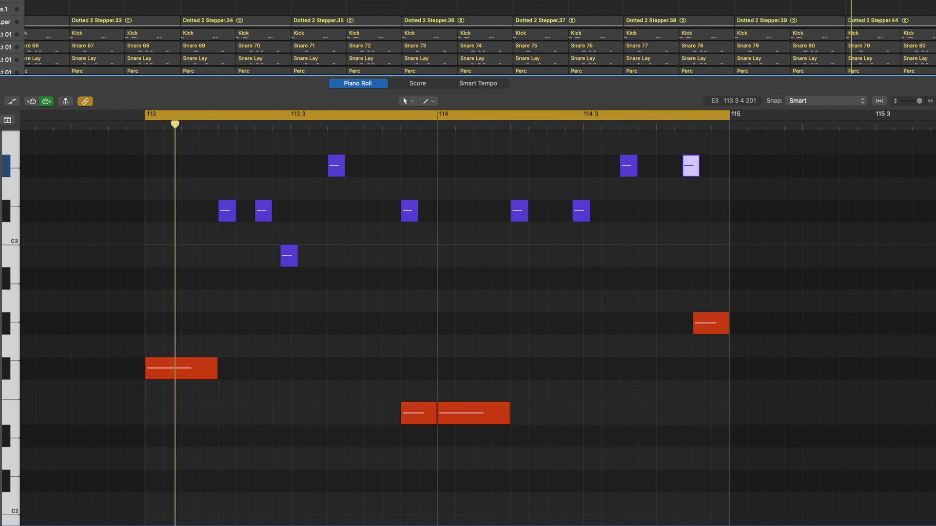
# Step: Select the Dotted 2 Stepper, Kick, Snare, Snare Lay and Perc regions and solo them along with the bass parts
pyautogui.click(892, 21)
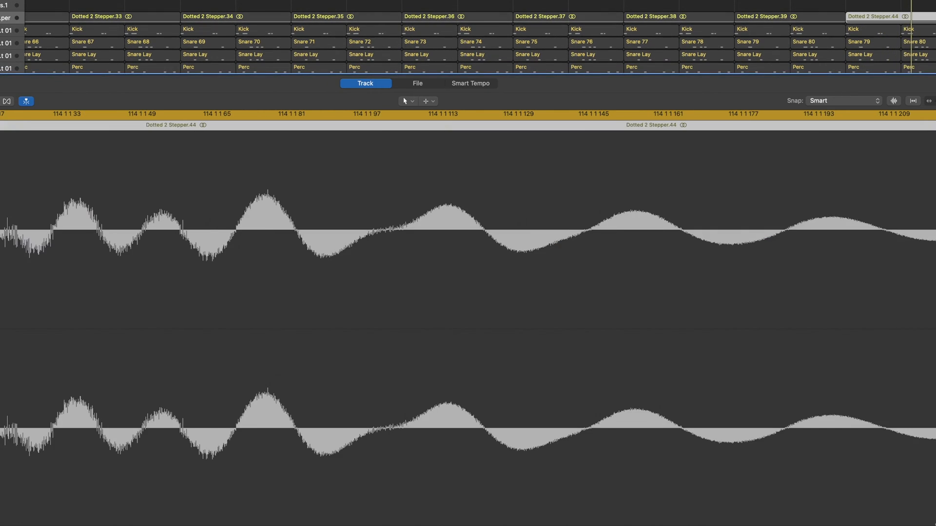
pyautogui.scroll(-3, 902, 39)
pyautogui.moveTo(931, 54); pyautogui.dragTo(877, 4)
pyautogui.scroll(3, 887, 34)
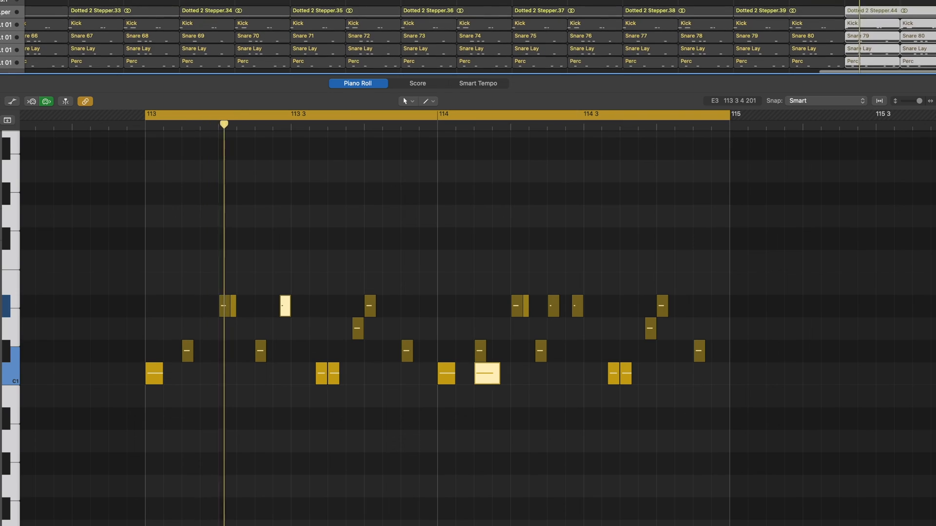
pyautogui.press('s')
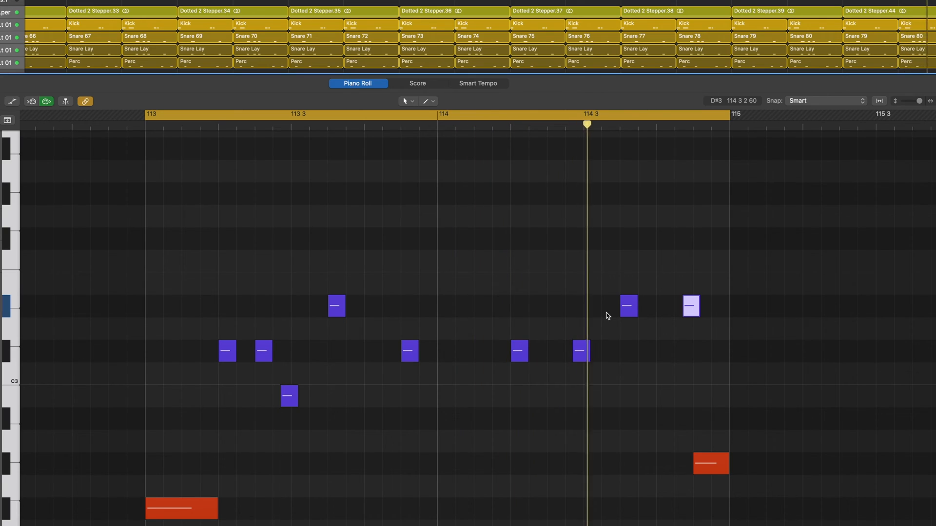
# Step: Move the last D#3 note in bar 114 to beat 4 and set the cycle range to bars 109 through 112
pyautogui.scroll(-2, 604, 295)
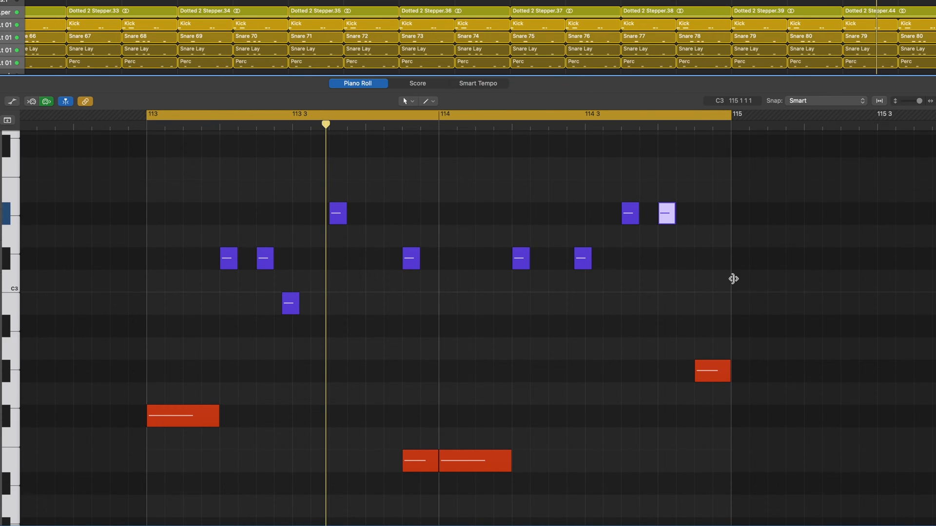
pyautogui.moveTo(621, 0); pyautogui.dragTo(842, 0)
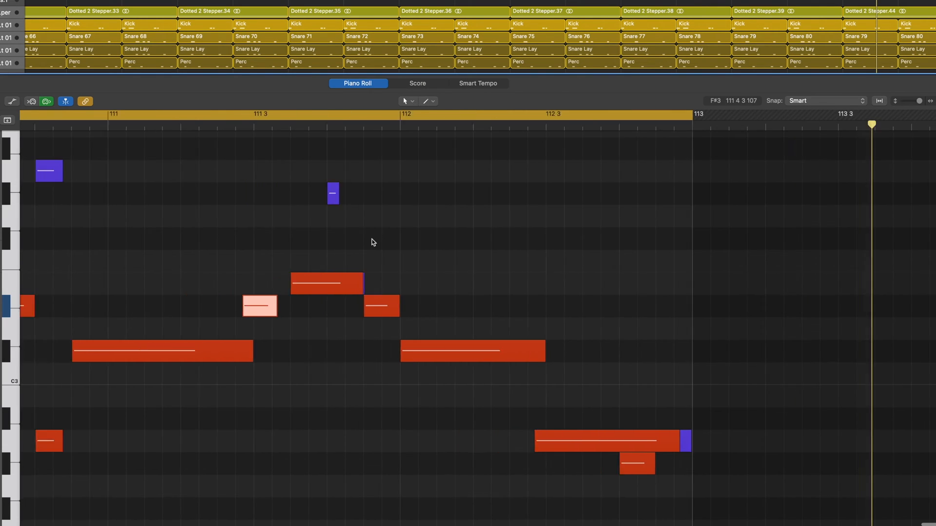
# Step: Show the complete bass notes of bars 109 to 112 in the piano roll and play them with the drums
pyautogui.scroll(-8, 371, 239)
pyautogui.scroll(5, 372, 238)
pyautogui.scroll(-1, 371, 239)
pyautogui.hscroll(3, 373, 239)
pyautogui.scroll(-2, 372, 239)
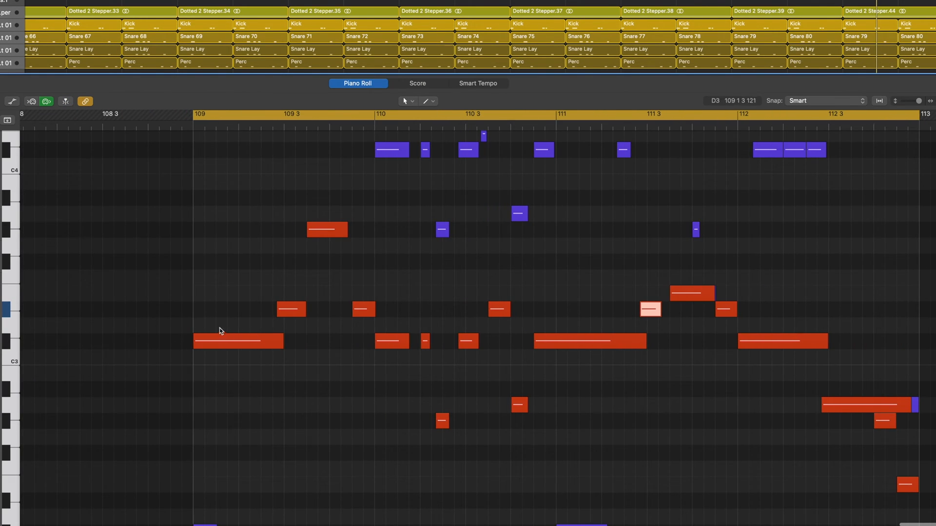
pyautogui.hscroll(2, 832, 392)
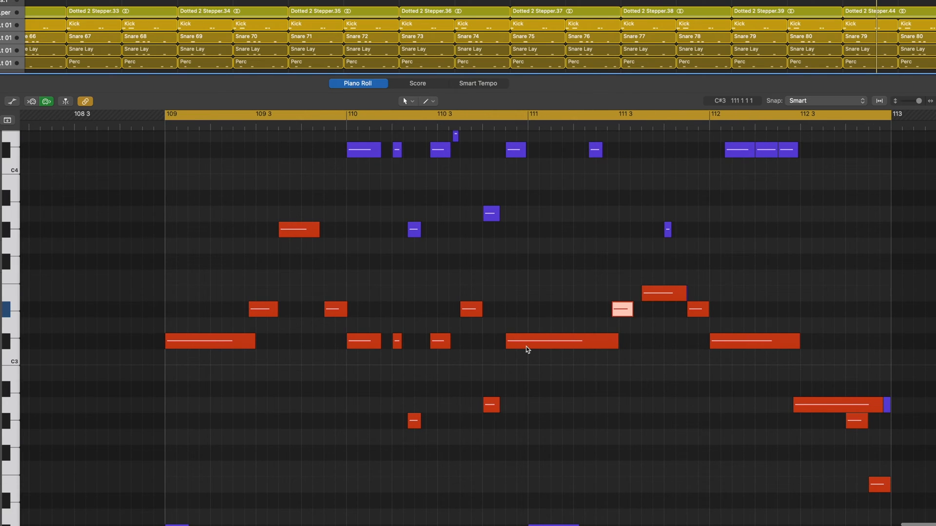
pyautogui.moveTo(526, 349)
pyautogui.press('space')
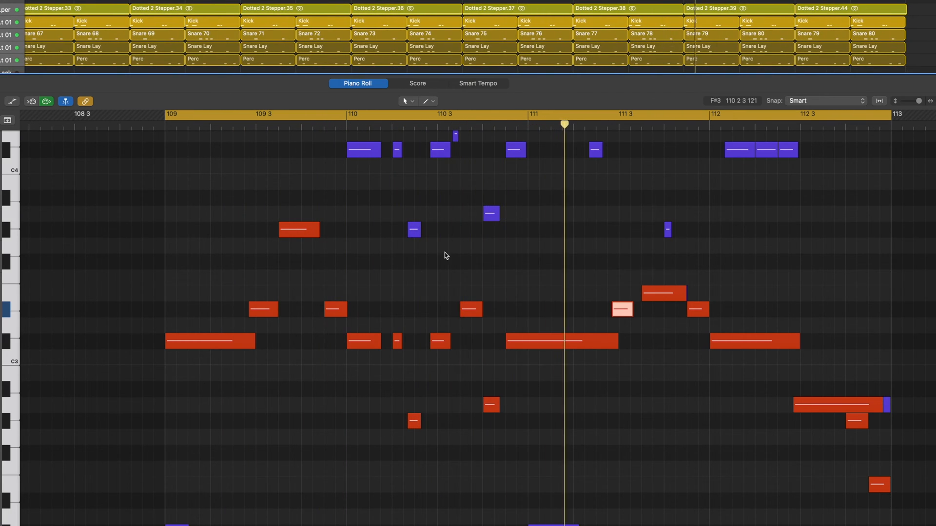
# Step: Examine the high and low bass notes of bars 109 to 112, and extend the cycle range into bar 113
pyautogui.scroll(3, 495, 214)
pyautogui.hscroll(-3, 495, 215)
pyautogui.hscroll(3, 495, 214)
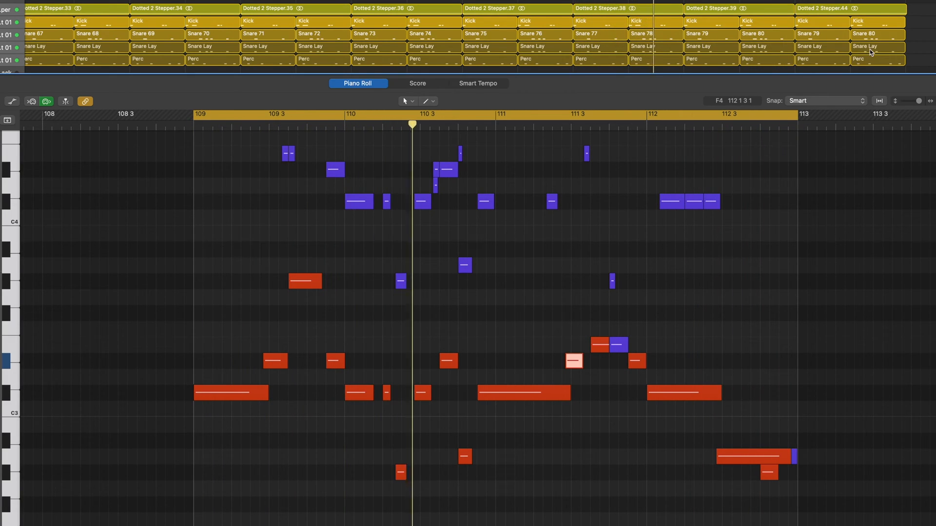
pyautogui.moveTo(795, 0); pyautogui.dragTo(819, 0)
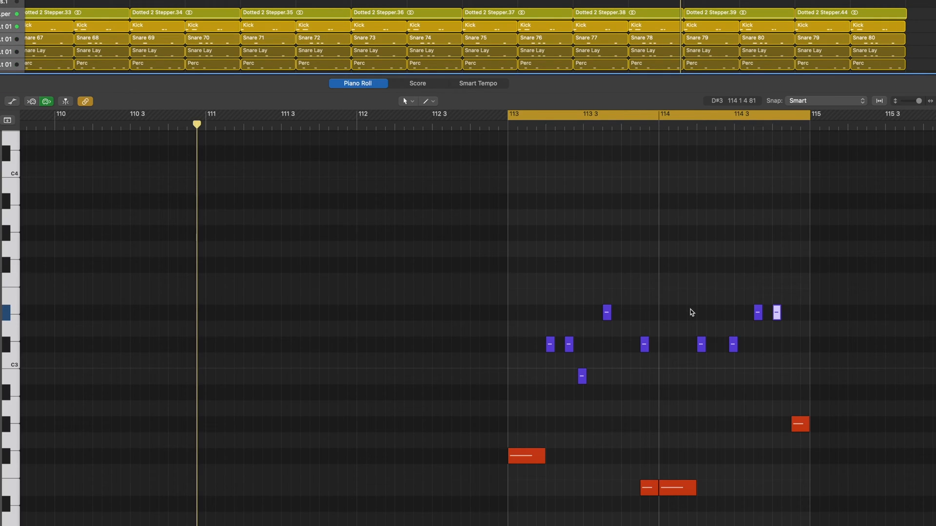
# Step: Try a short high-bass G#2 note over the last low bass note at 114 4 3 and play it with the drums
pyautogui.scroll(5, 691, 312)
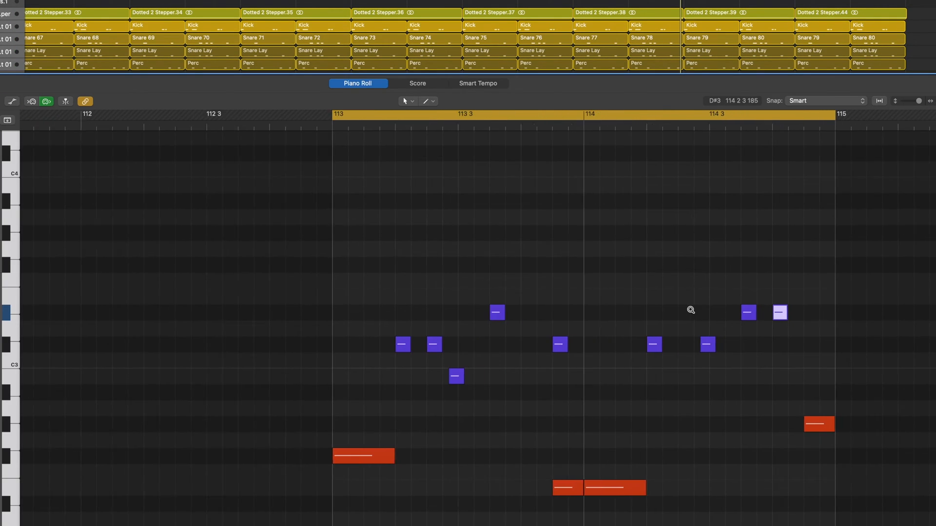
pyautogui.scroll(-2, 691, 312)
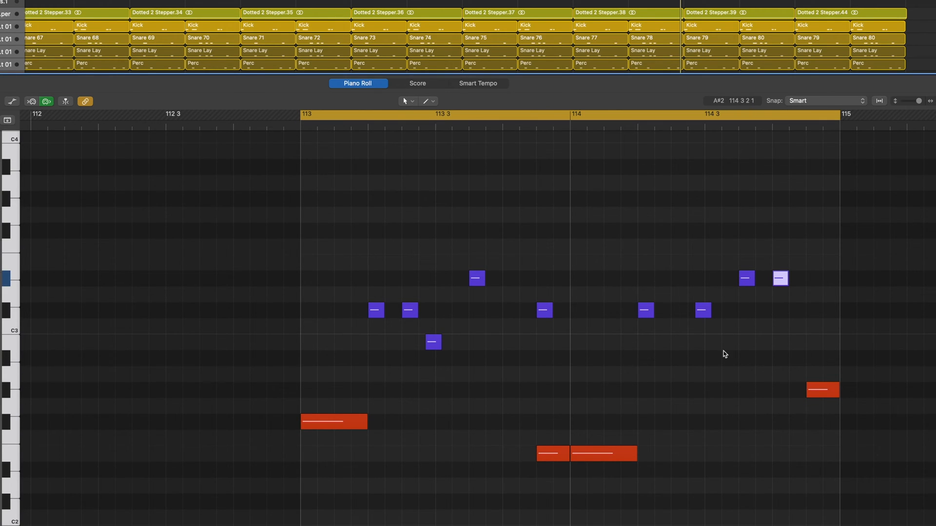
pyautogui.click(796, 391)
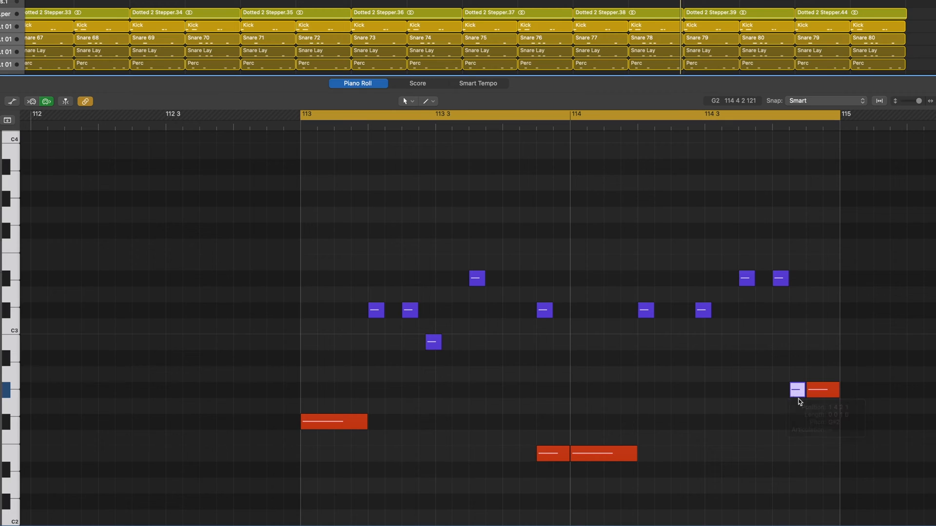
pyautogui.moveTo(796, 392); pyautogui.dragTo(830, 390)
pyautogui.press('space')
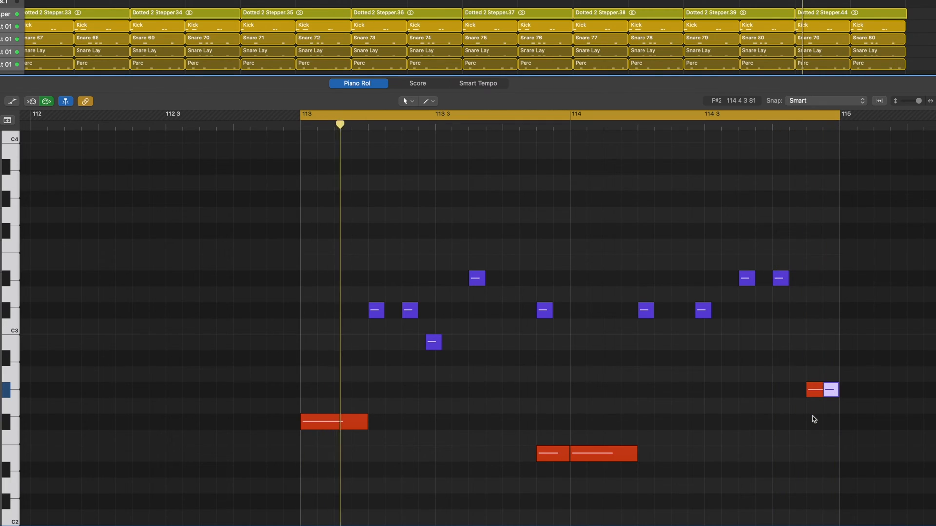
pyautogui.press('Delete')
pyautogui.keyDown('super'); pyautogui.click(807, 390); pyautogui.keyUp('super')
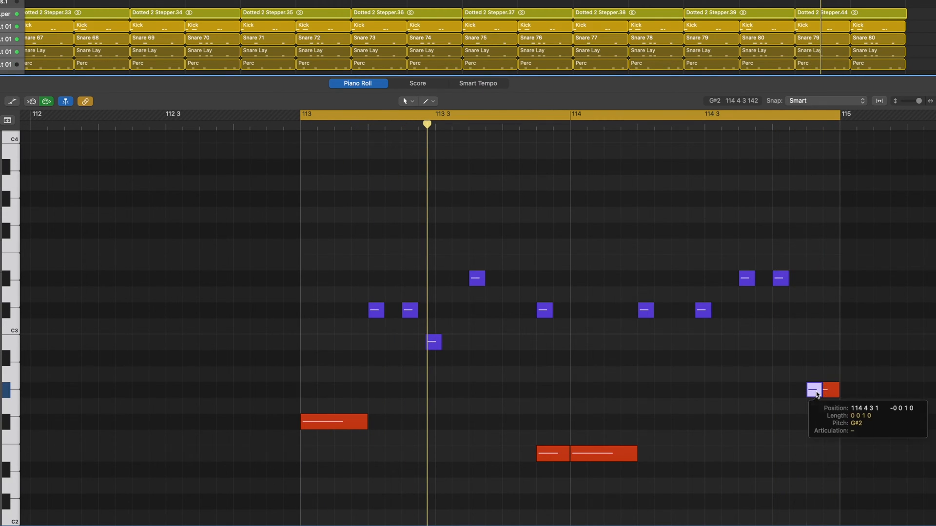
pyautogui.moveTo(818, 394)
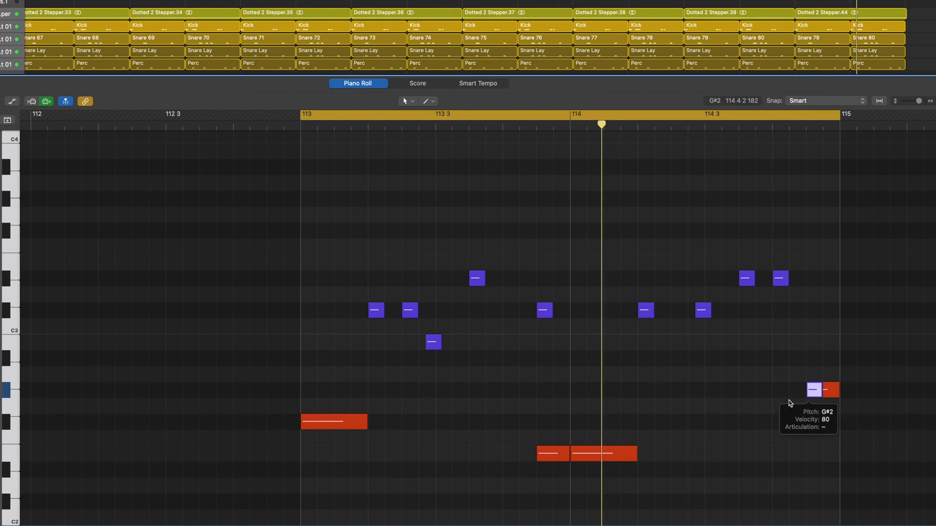
pyautogui.scroll(-3, 735, 401)
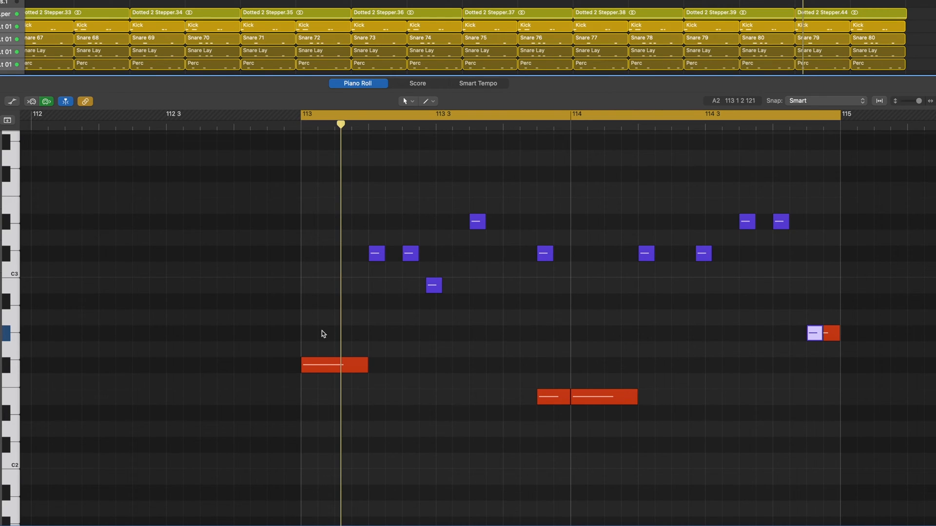
# Step: Try a short F#1 note at the start of bar 113, raised 12 semitones onto the low F#2 note
pyautogui.moveTo(379, 369); pyautogui.dragTo(311, 371)
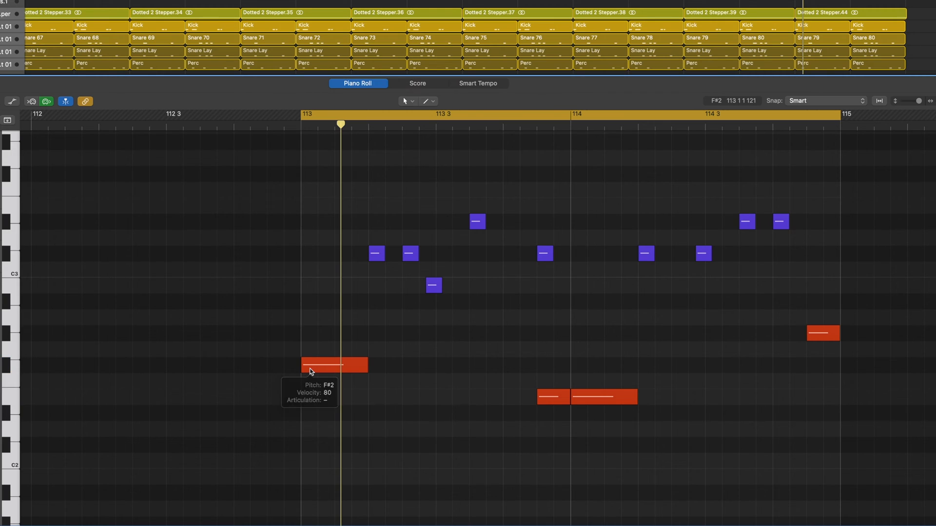
pyautogui.moveTo(310, 372)
pyautogui.scroll(-4, 311, 372)
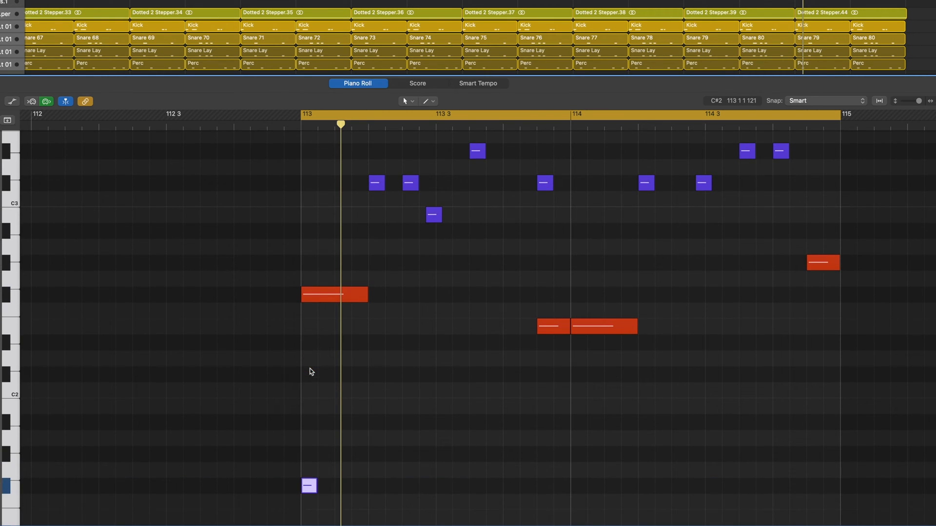
pyautogui.moveTo(309, 486); pyautogui.dragTo(308, 295)
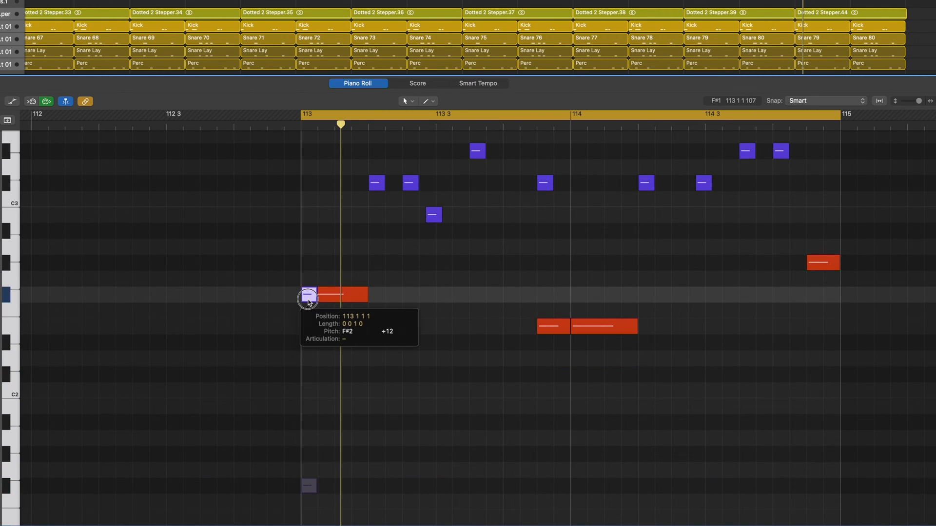
# Step: Play the high bass notes of bars 113 and 114 transposed one octave up, and return them one octave down
pyautogui.scroll(5, 403, 263)
pyautogui.moveTo(338, 195); pyautogui.dragTo(785, 320)
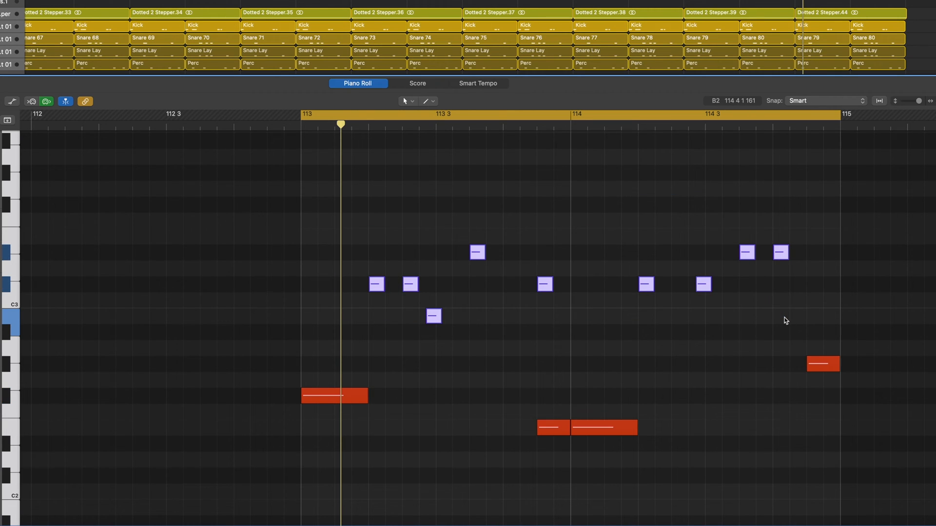
pyautogui.press('Delete')
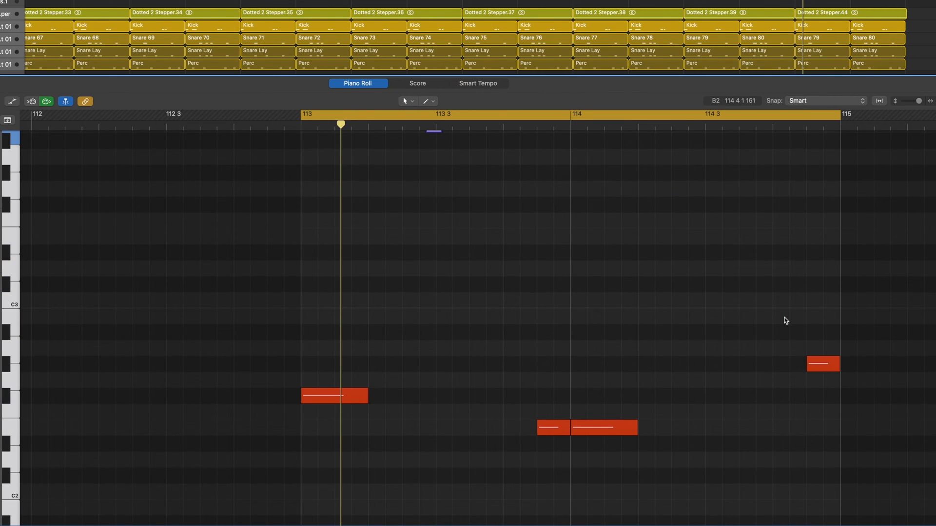
pyautogui.scroll(2, 703, 296)
pyautogui.scroll(-5, 703, 295)
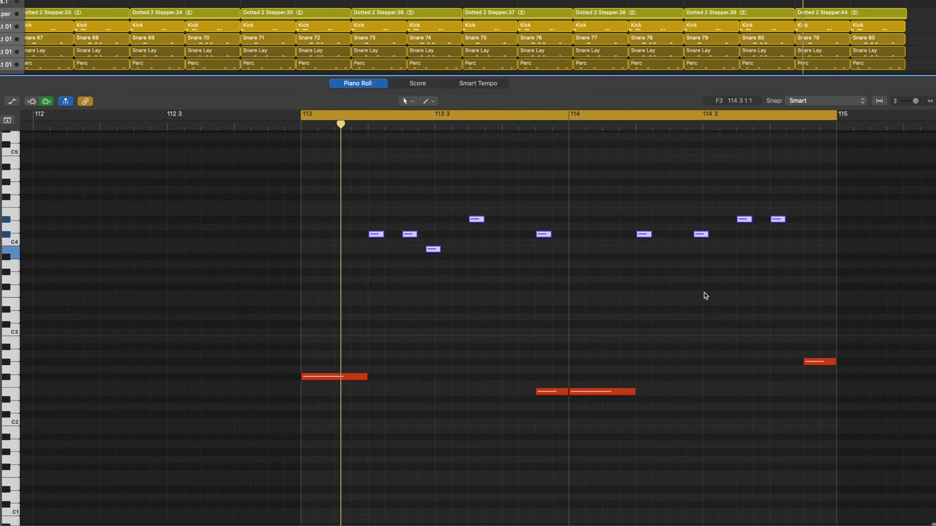
pyautogui.press('space')
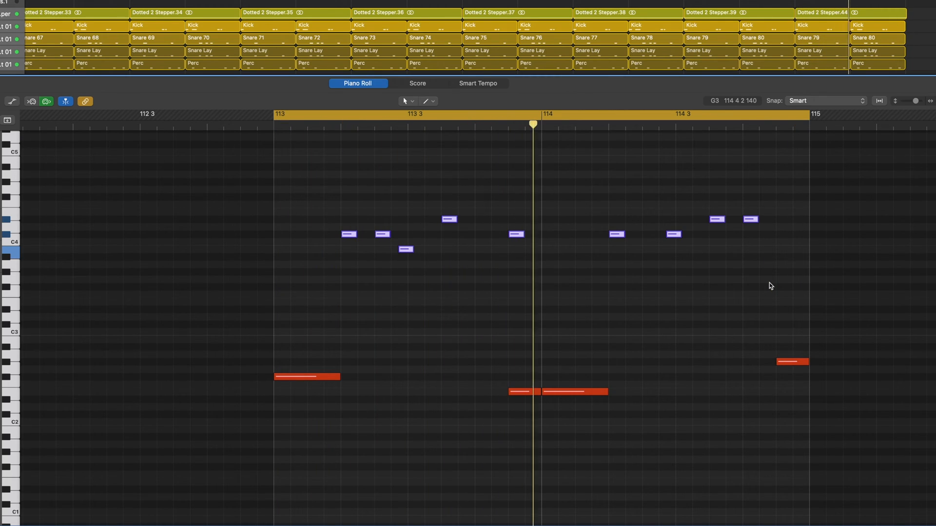
pyautogui.hotkey('alt', 'shift', 'Down')
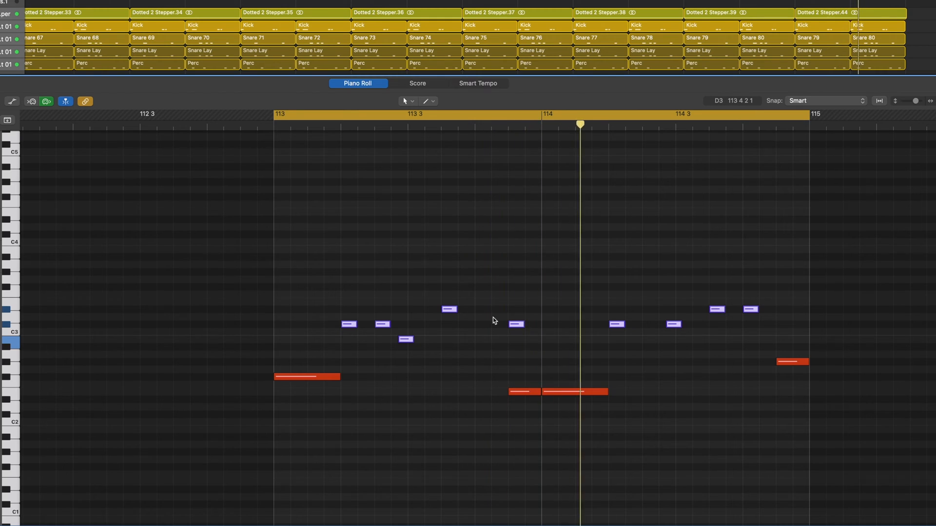
# Step: Add low bass notes B2 on beat 4 of bar 113 and C#3 halfway through beat 2 of bar 114, and play the loop
pyautogui.hscroll(3, 493, 318)
pyautogui.click(413, 354)
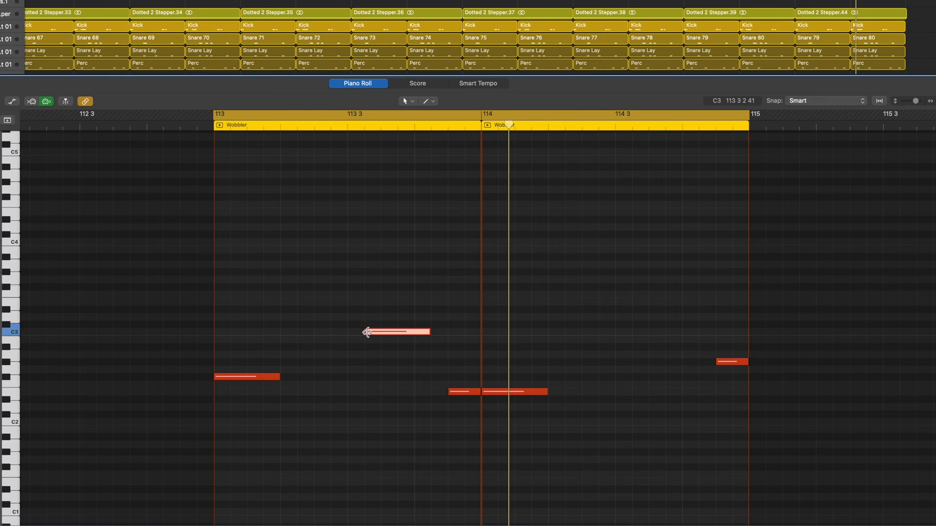
pyautogui.press('space')
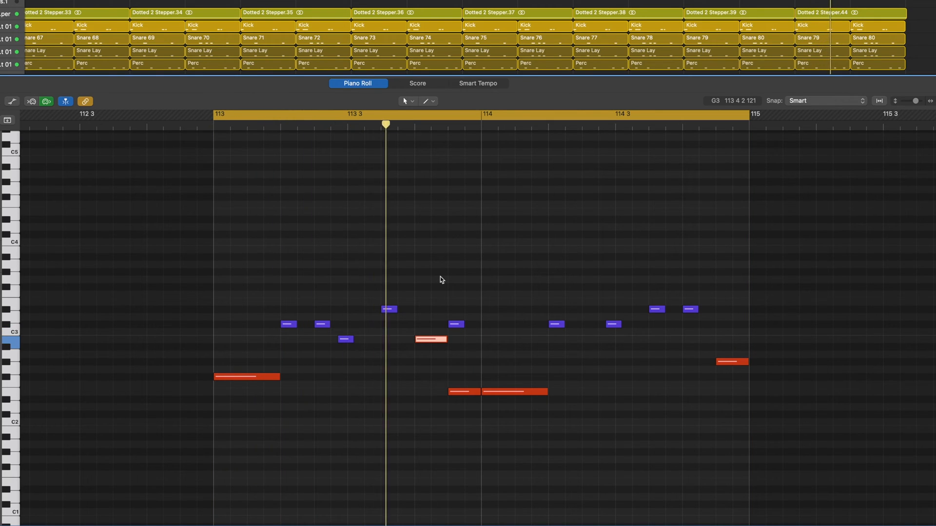
pyautogui.press('space')
pyautogui.press('space')
pyautogui.press('space')
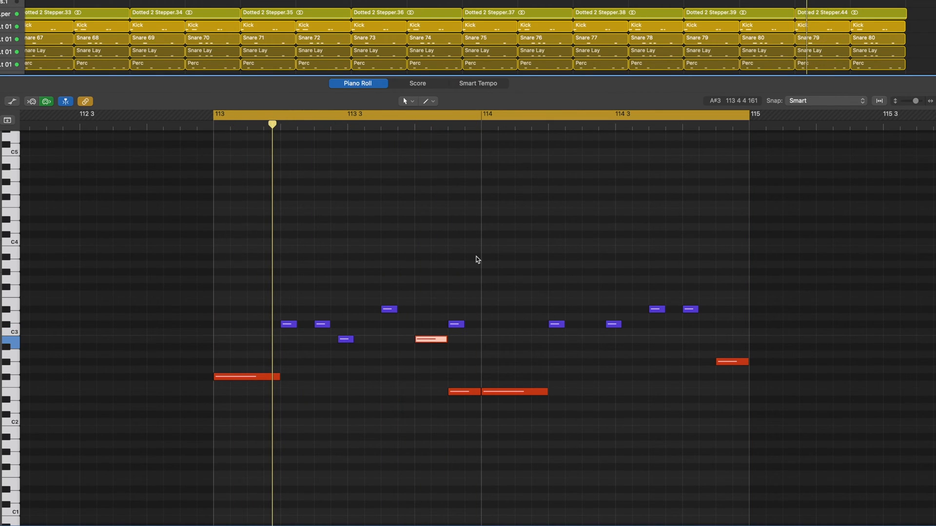
pyautogui.press('space')
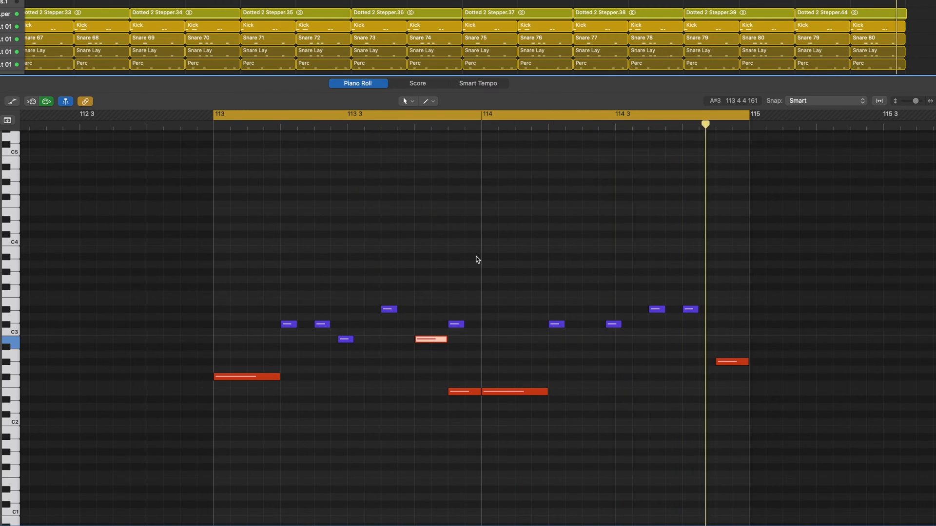
pyautogui.hscroll(1, 476, 258)
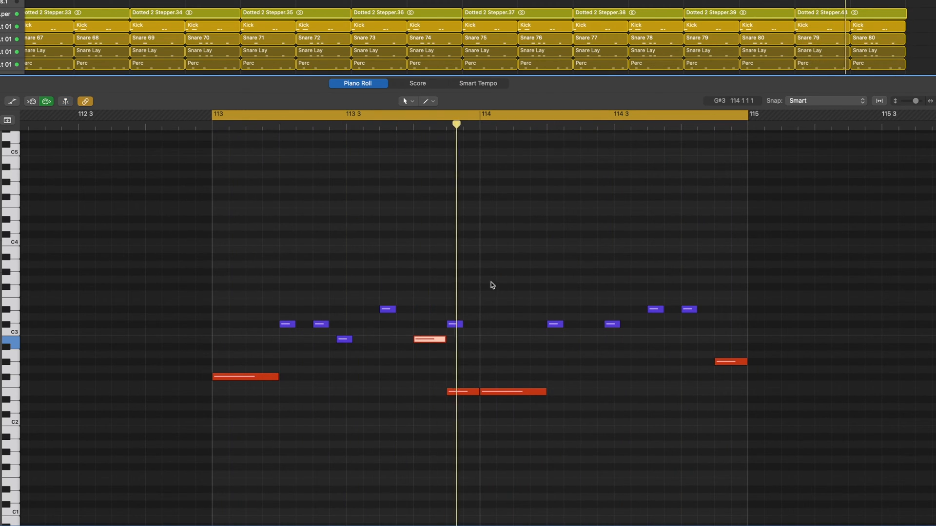
pyautogui.keyDown('super'); pyautogui.click(583, 324); pyautogui.keyUp('super')
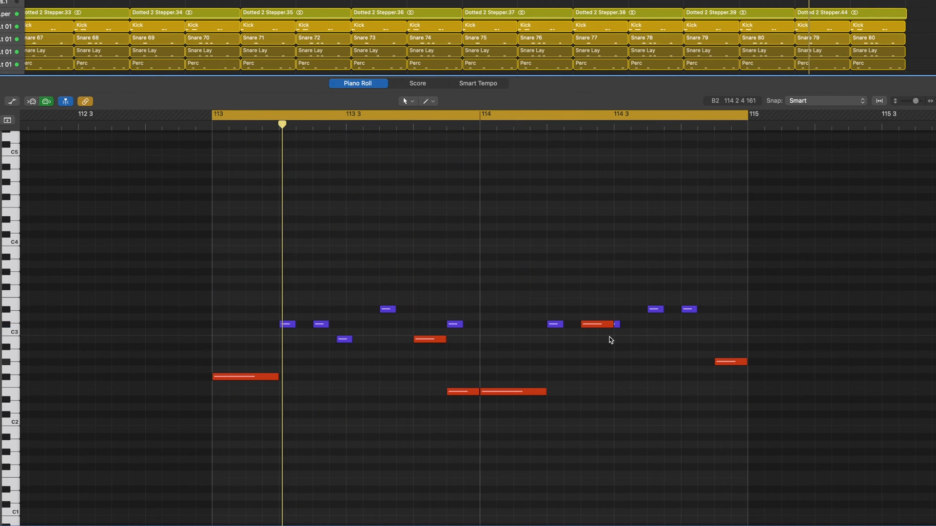
pyautogui.moveTo(243, 235); pyautogui.dragTo(696, 439)
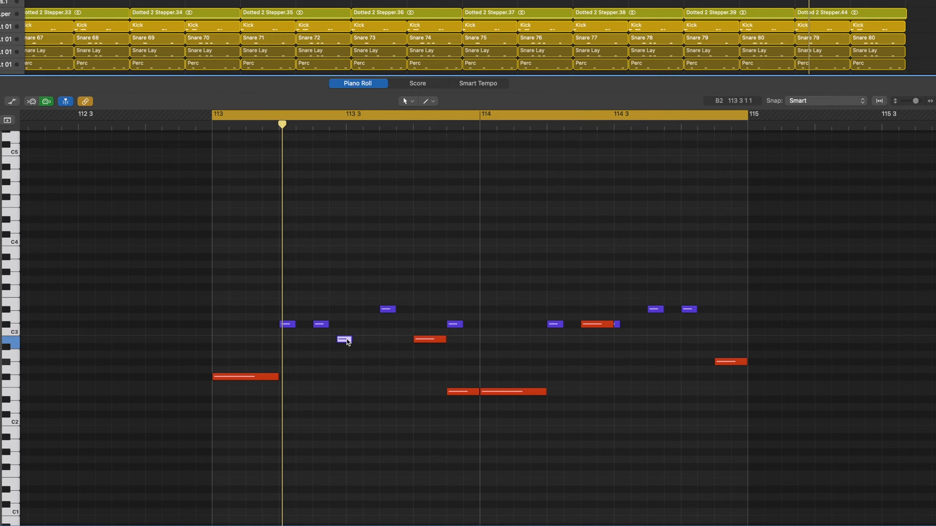
# Step: Mute the high-bass B2 in bar 113 and the C#3 before beat 3 of bar 114, compare without drums, and unmute both
pyautogui.click(615, 324)
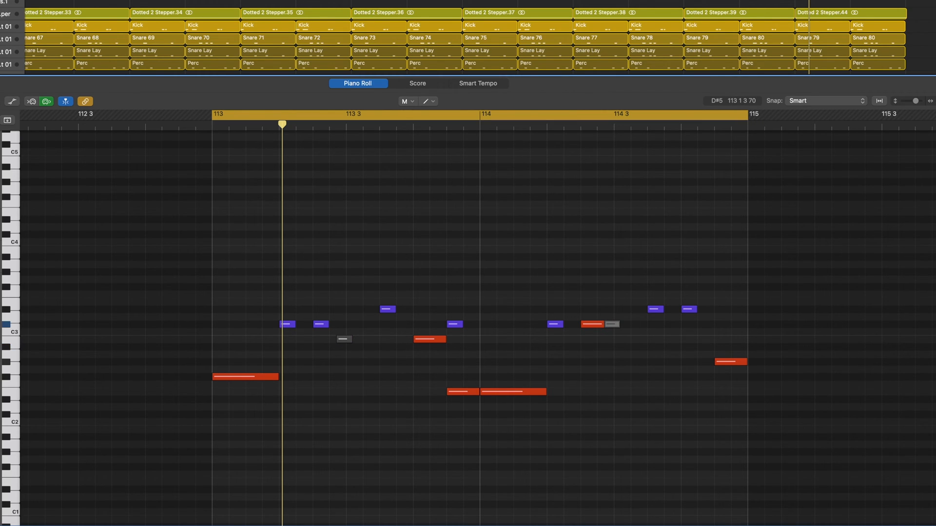
pyautogui.moveTo(1, 14); pyautogui.dragTo(1, 64)
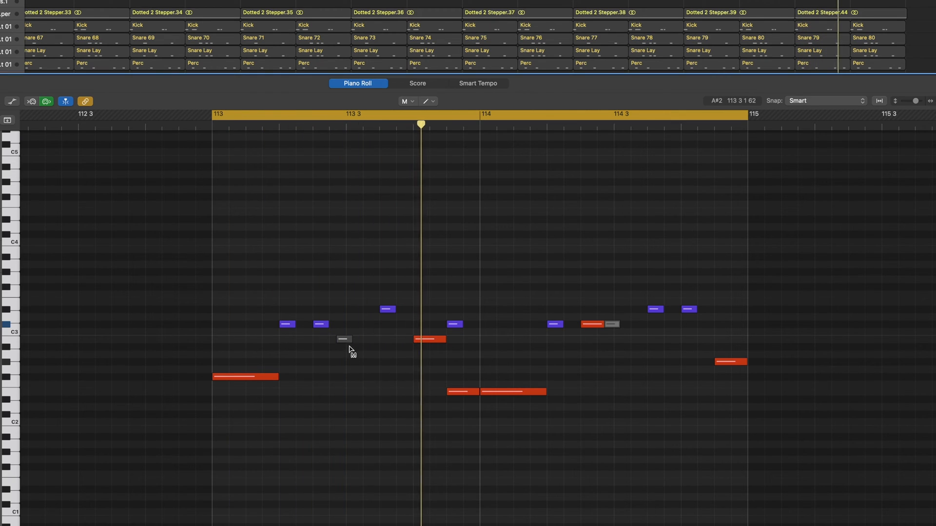
pyautogui.moveTo(347, 344)
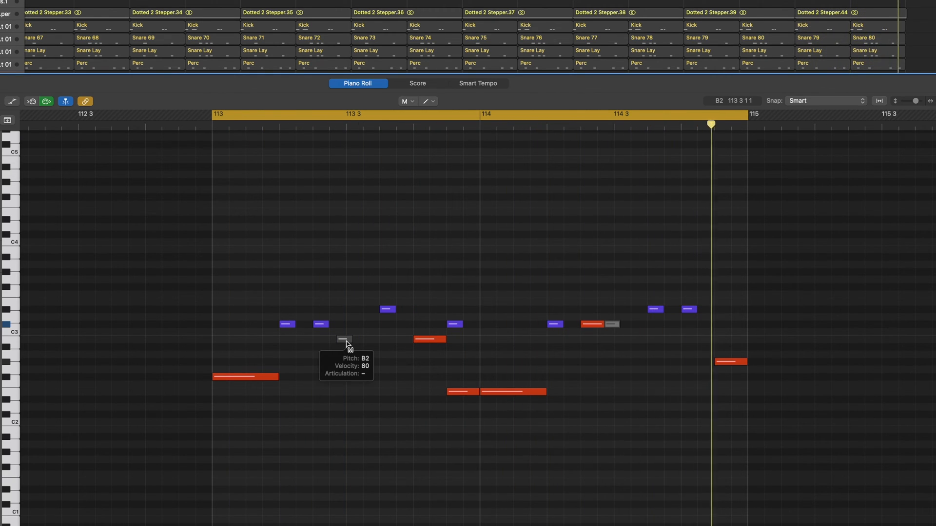
pyautogui.click(347, 344)
pyautogui.click(615, 324)
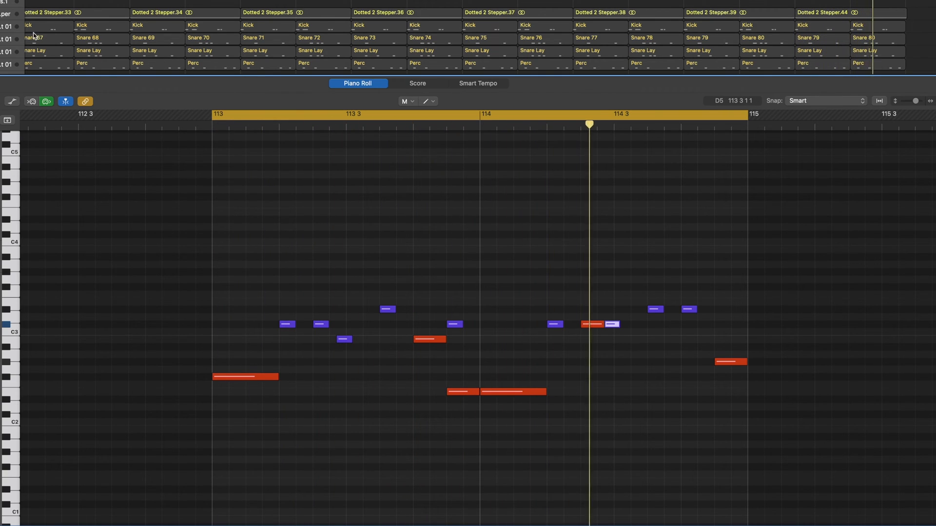
pyautogui.click(3, 14)
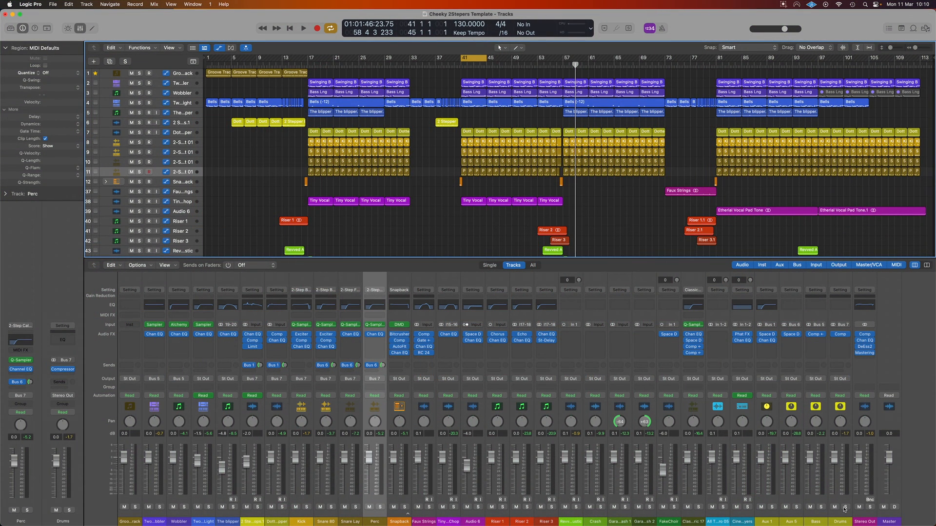
# Step: Solo the Drums bus and Snapback track, and play the cycled drum sections starting at bars 41 and 37
pyautogui.click(845, 507)
pyautogui.press('space')
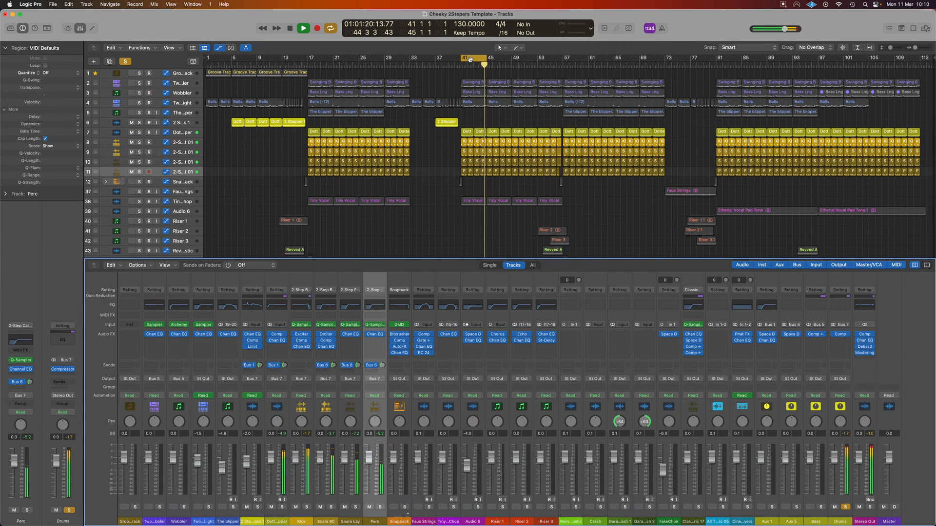
pyautogui.moveTo(469, 59); pyautogui.dragTo(446, 66)
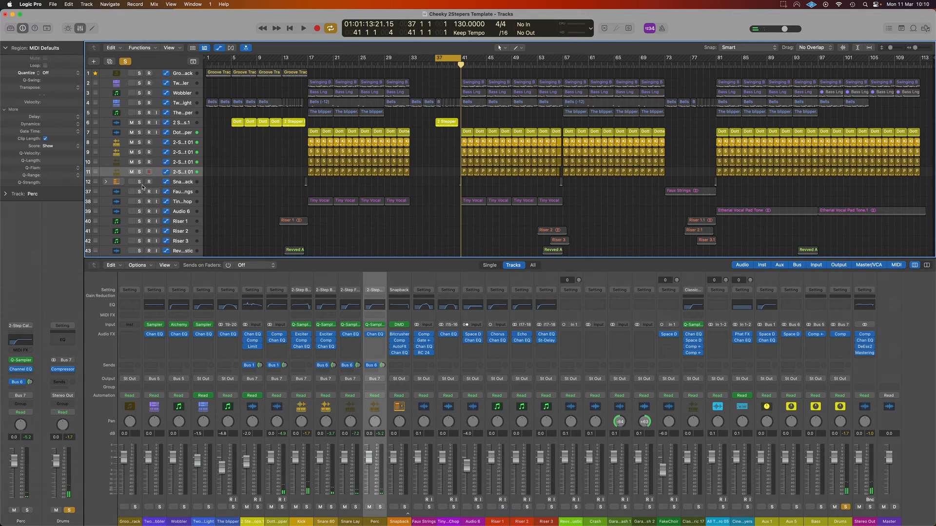
pyautogui.press('space')
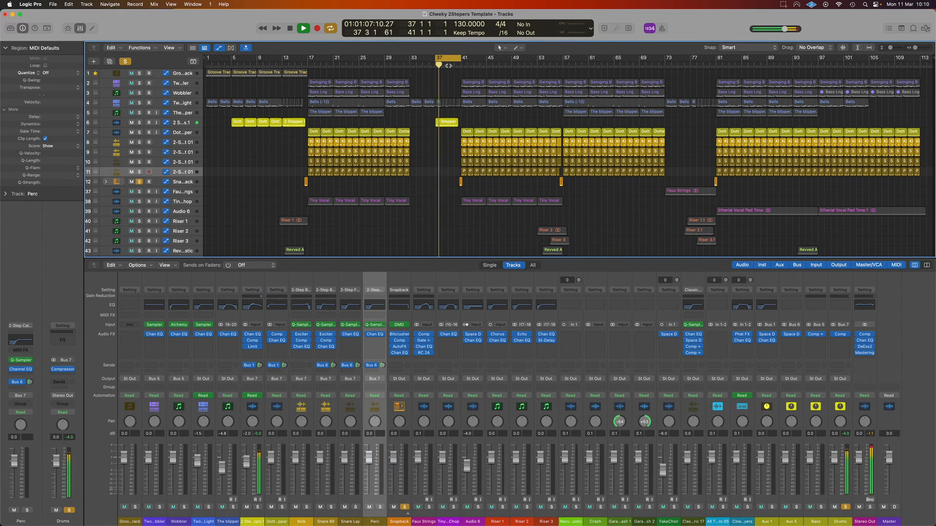
pyautogui.press('space')
# Step: Cycle bars 41 to 48 and play the drums with the bass tracks 2 and 3 (Wobbler) soloed one after the other
pyautogui.moveTo(455, 61); pyautogui.dragTo(511, 63)
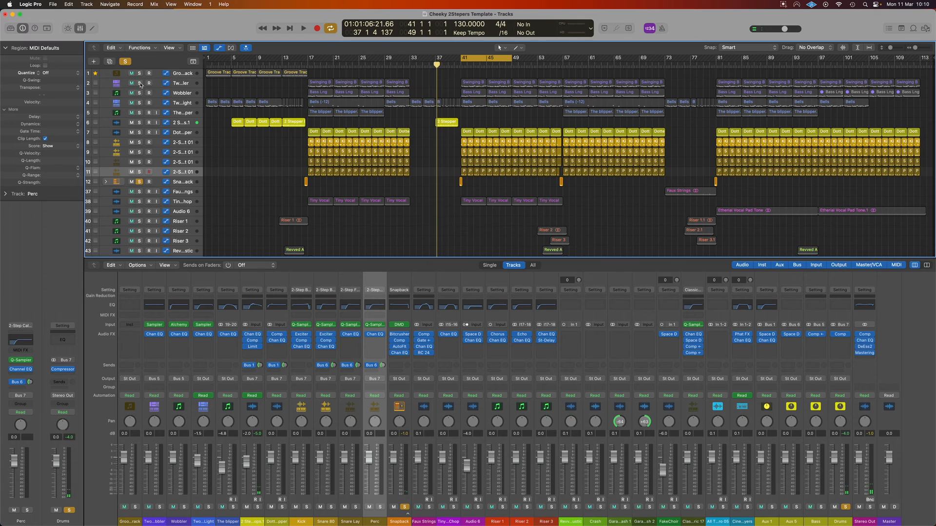
pyautogui.press('space')
pyautogui.click(139, 83)
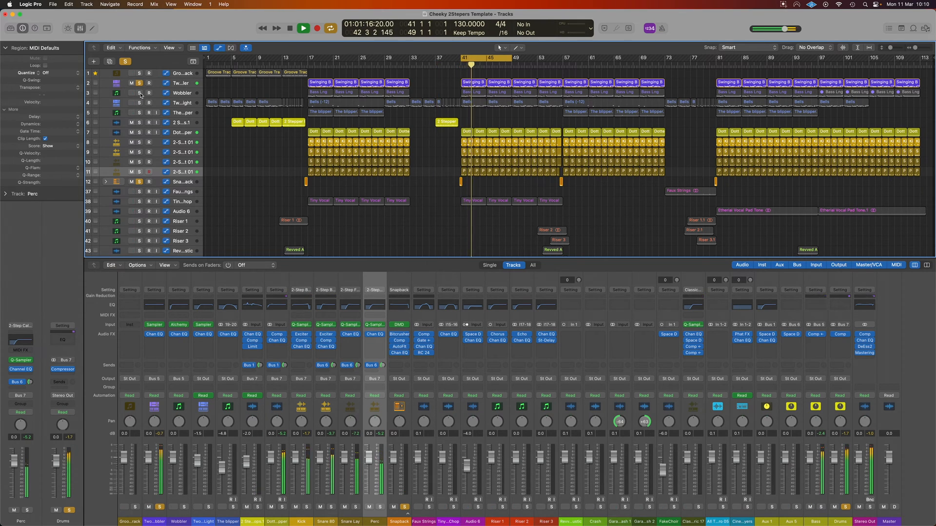
pyautogui.click(140, 93)
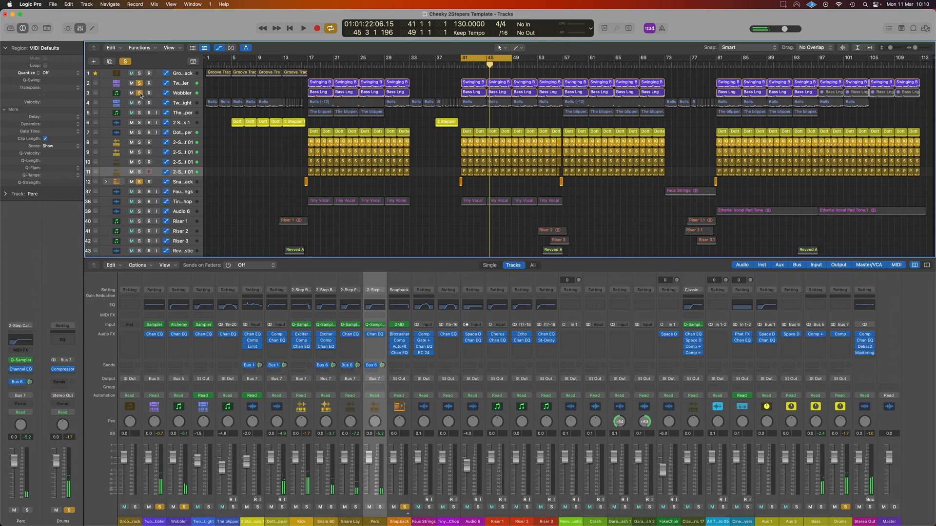
pyautogui.press('space')
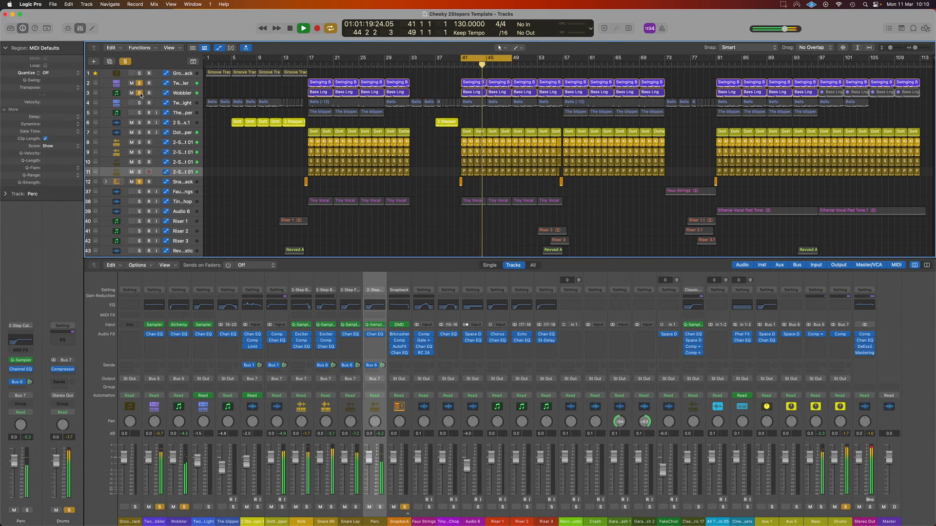
pyautogui.press('space')
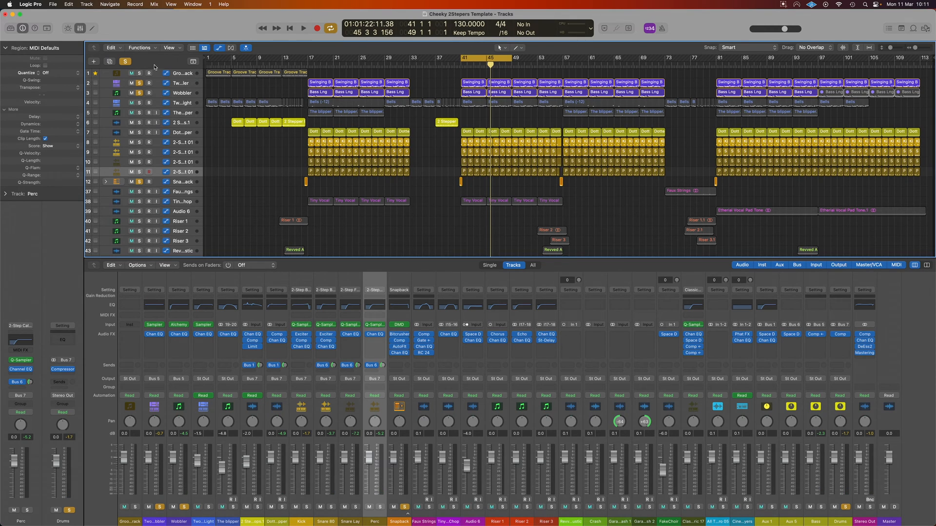
# Step: Clear all solos, turn off the cycle, and play the full arrangement from just before bar 81
pyautogui.click(126, 62)
pyautogui.click(469, 58)
pyautogui.click(710, 65)
pyautogui.press('space')
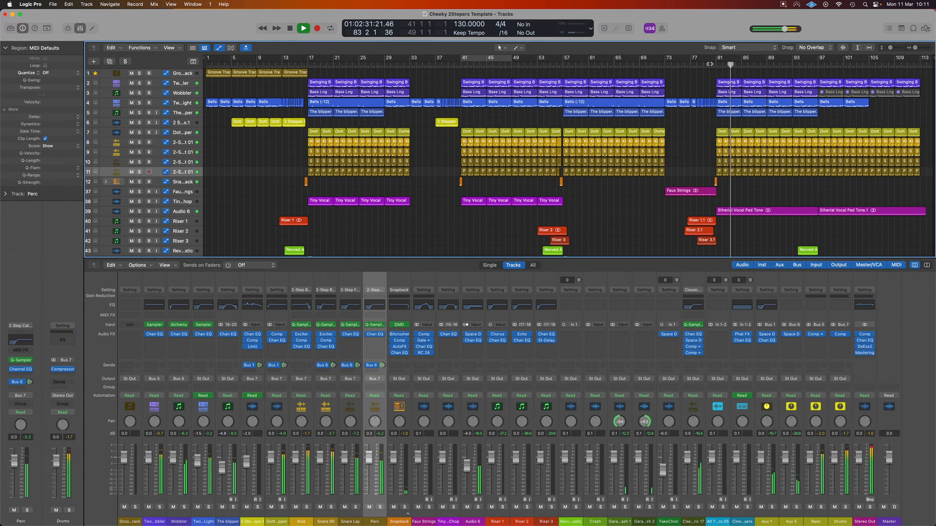
# Step: Stop playback, then cycle bars 41 to 48 and play them with the Swinging Bass and Bells tracks soloed
pyautogui.press('space')
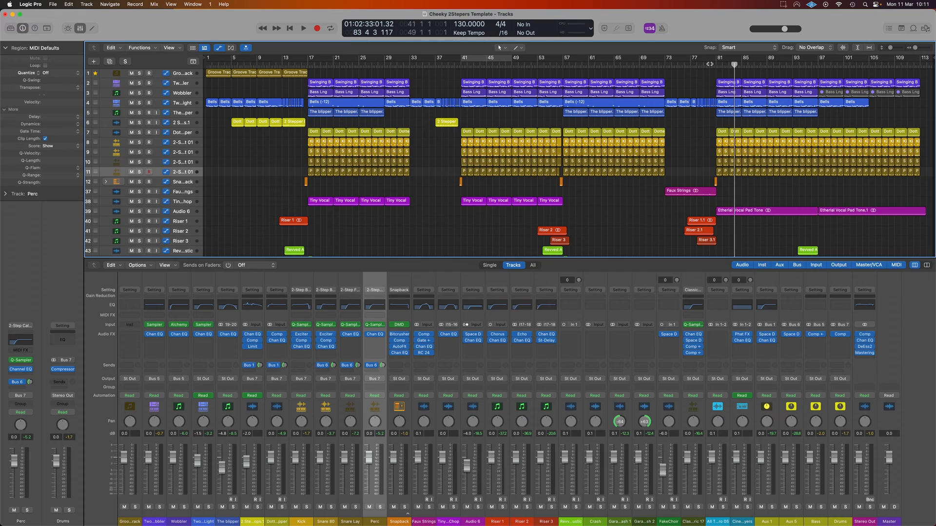
pyautogui.click(463, 61)
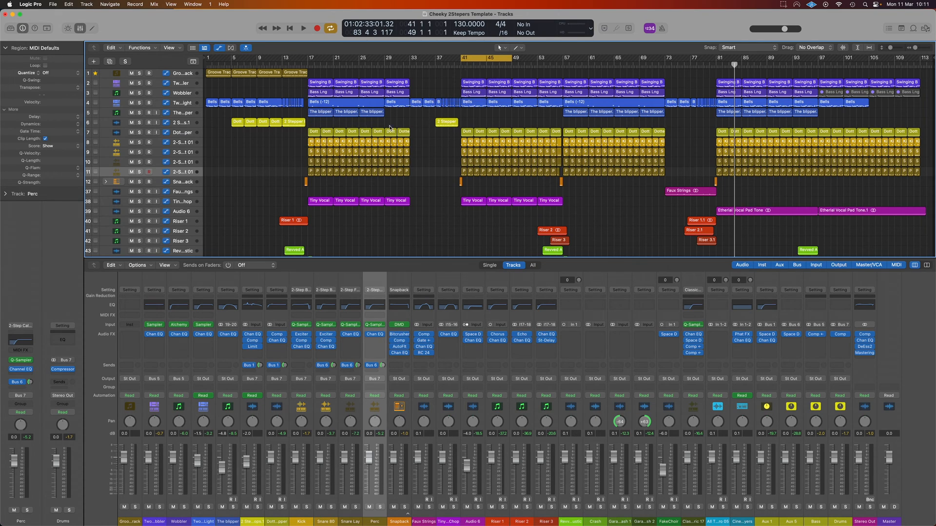
pyautogui.click(185, 103)
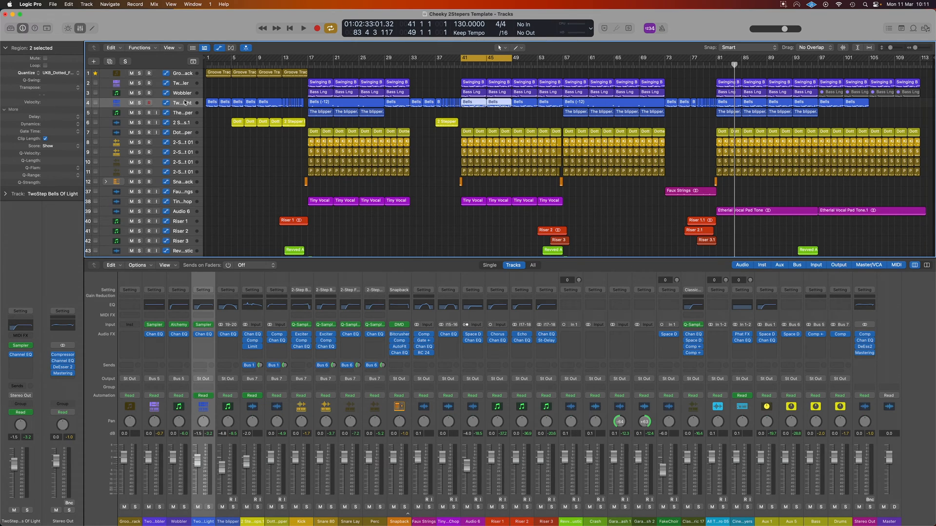
pyautogui.click(471, 83)
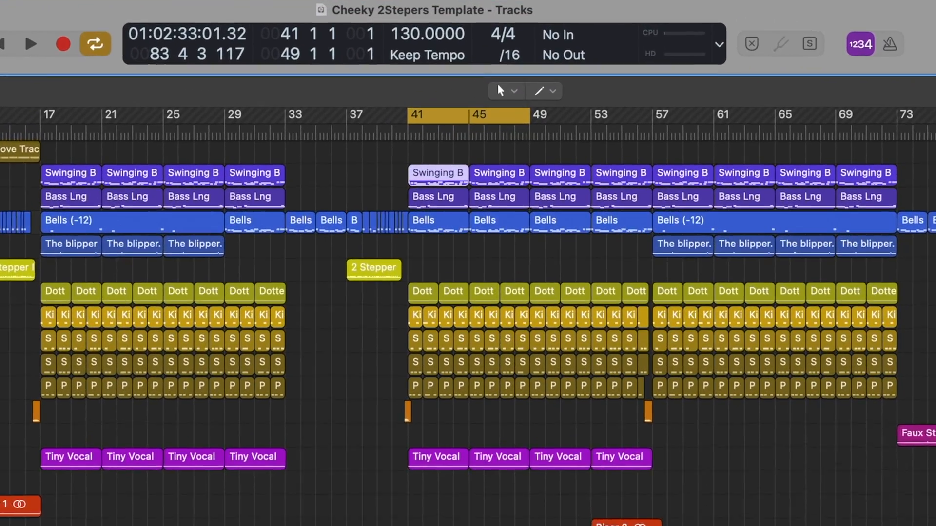
pyautogui.press('s')
pyautogui.press('space')
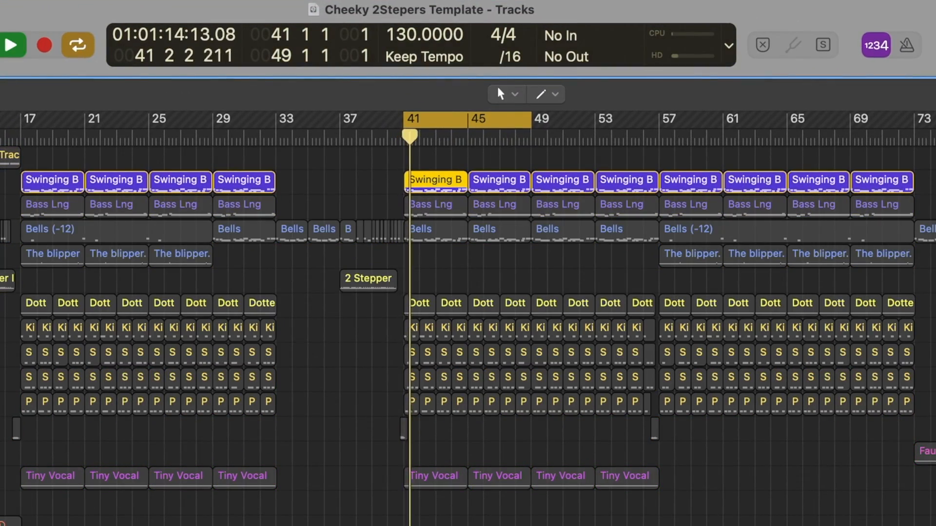
pyautogui.press('s')
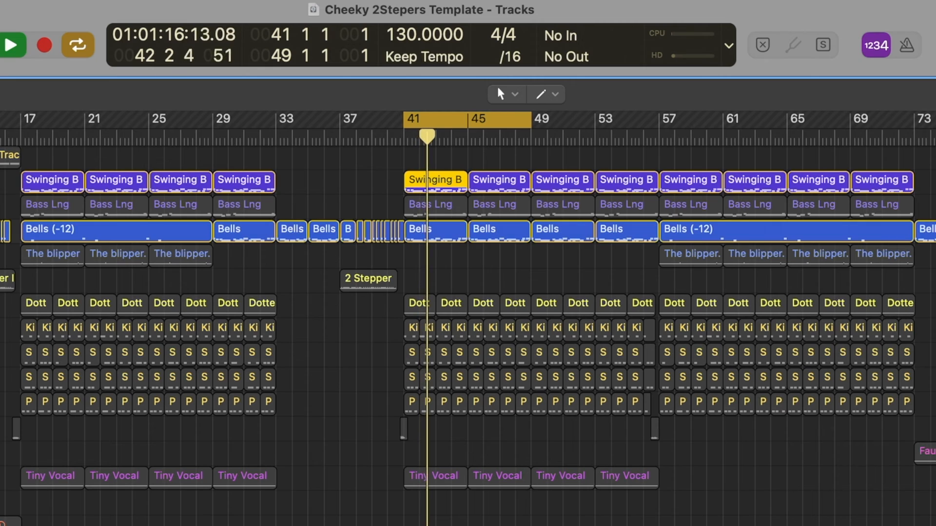
# Step: Compare the notes of the Bells and Swinging Bass regions at bar 41 in the Piano Roll during playback
pyautogui.click(428, 232)
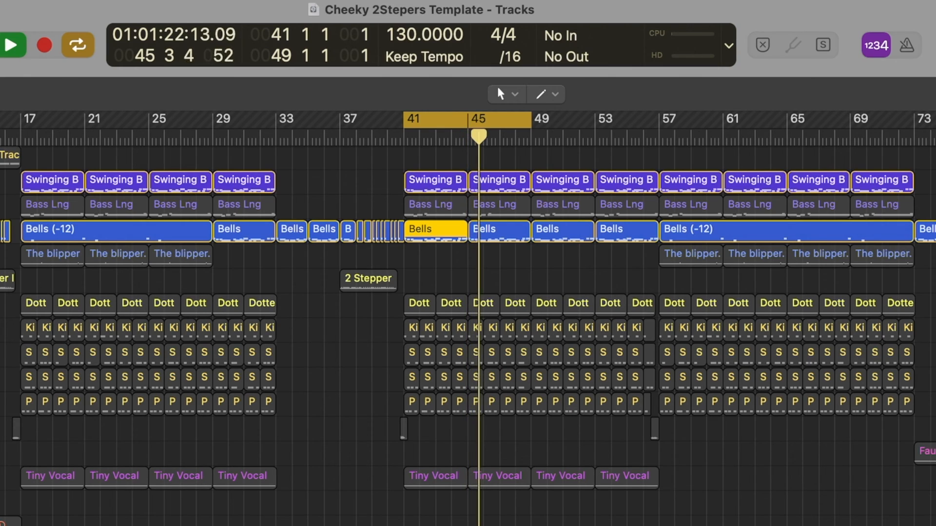
pyautogui.press('p')
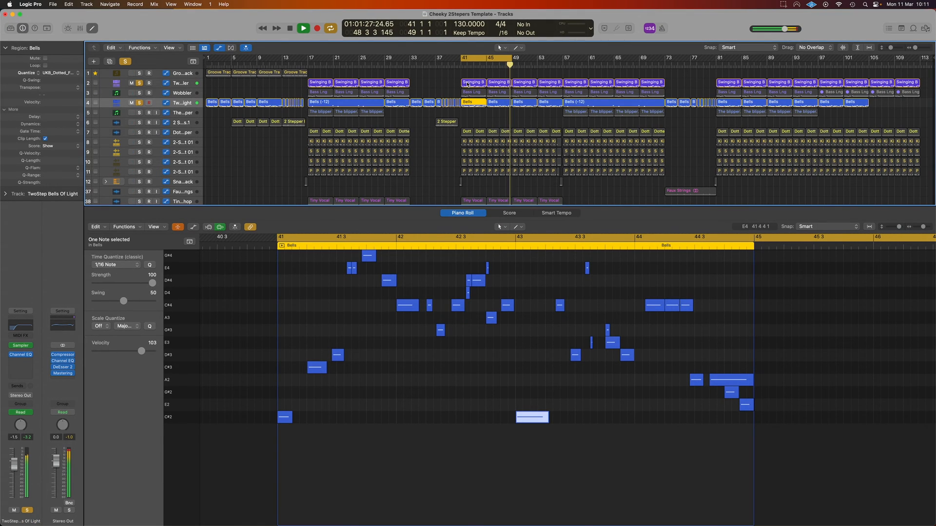
pyautogui.click(466, 85)
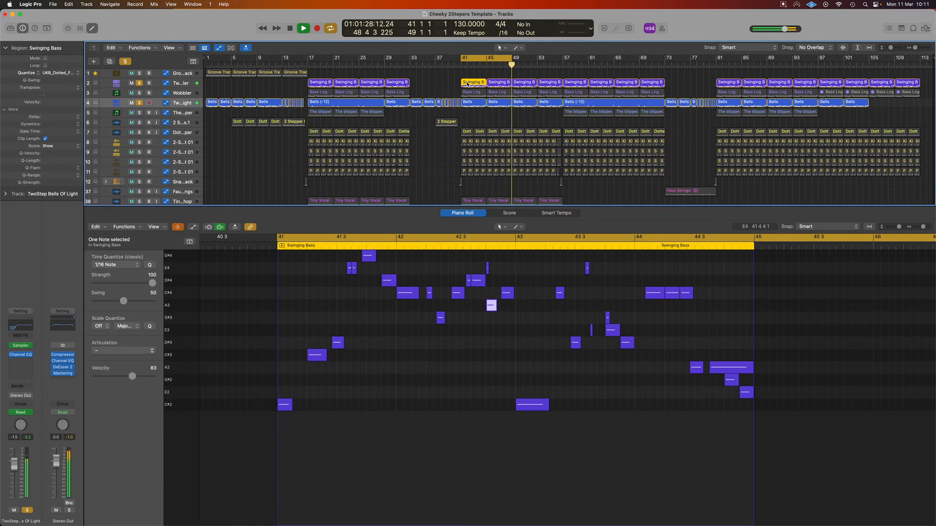
pyautogui.click(469, 104)
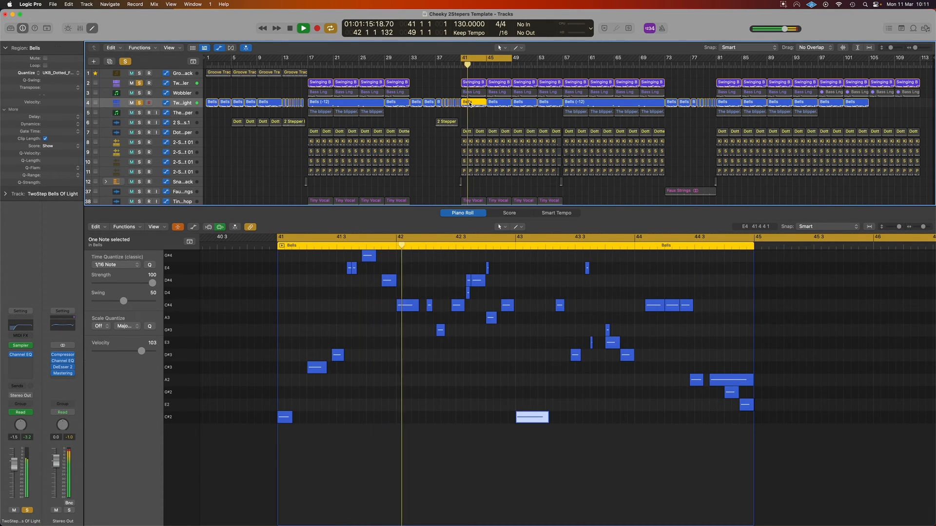
pyautogui.click(474, 83)
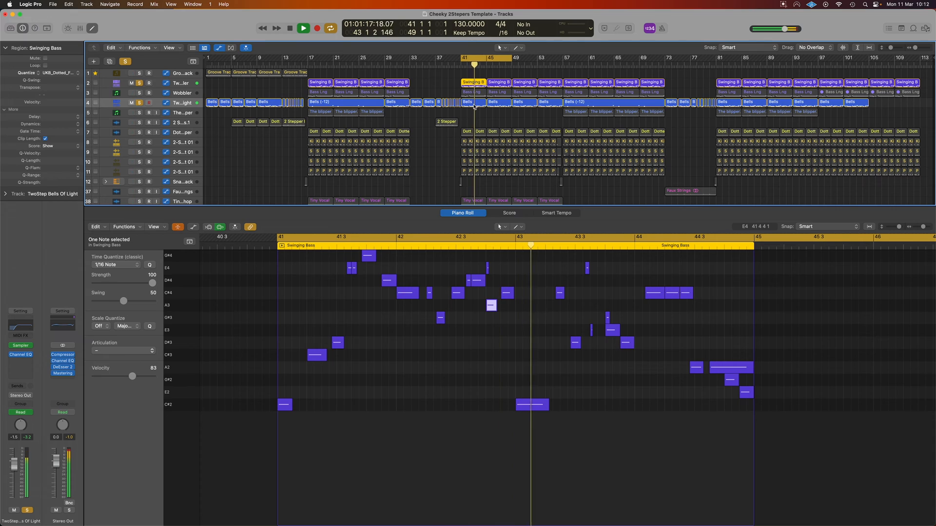
pyautogui.click(474, 103)
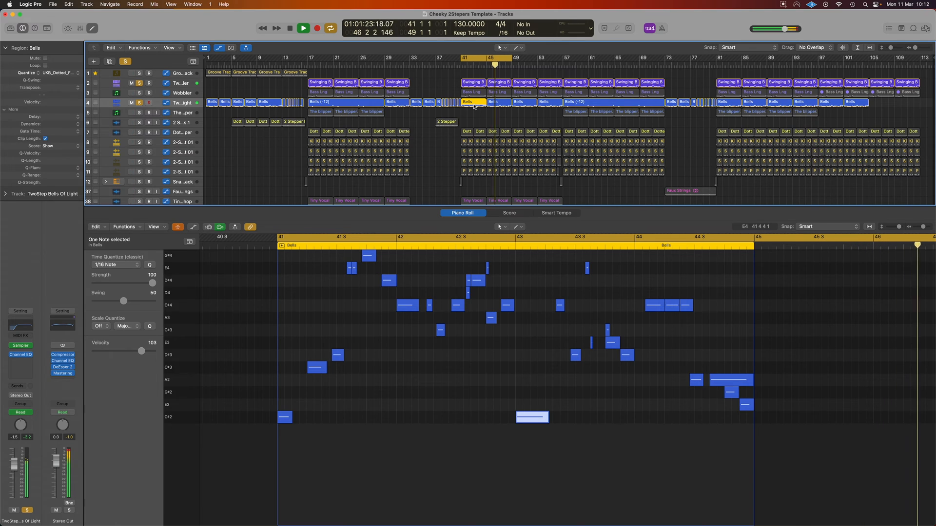
pyautogui.click(473, 83)
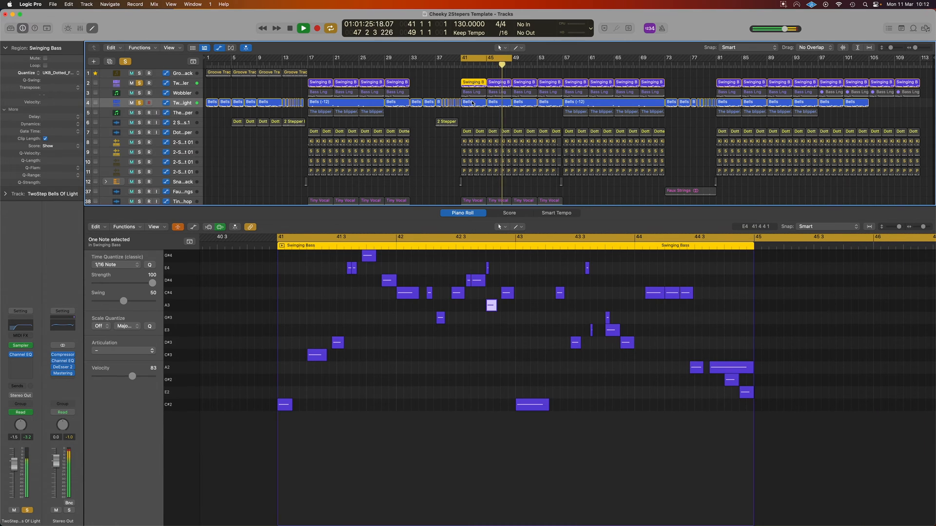
pyautogui.click(473, 104)
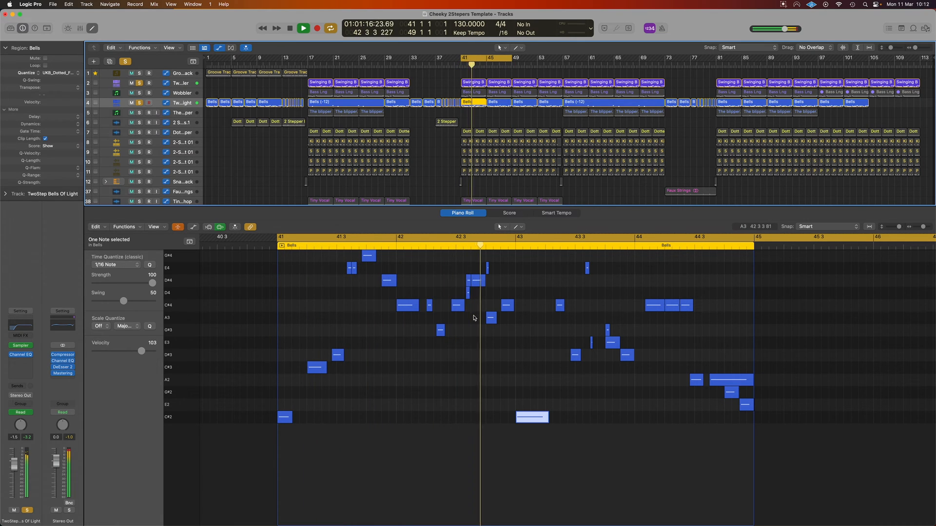
pyautogui.click(468, 280)
pyautogui.press('space')
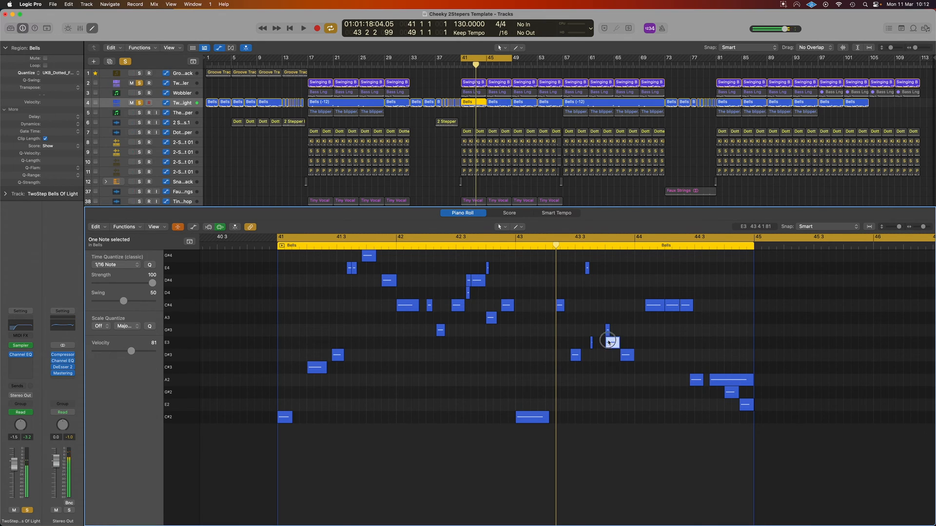
# Step: Solo bass track 2 and Wobbler alongside the Bells track, and play the three together within the cycle
pyautogui.click(139, 83)
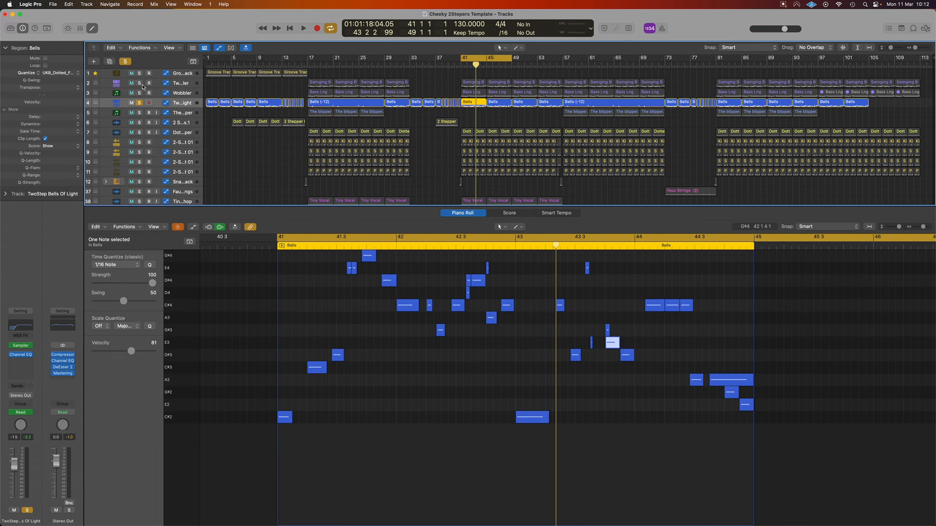
pyautogui.click(139, 83)
pyautogui.click(140, 93)
pyautogui.press('space')
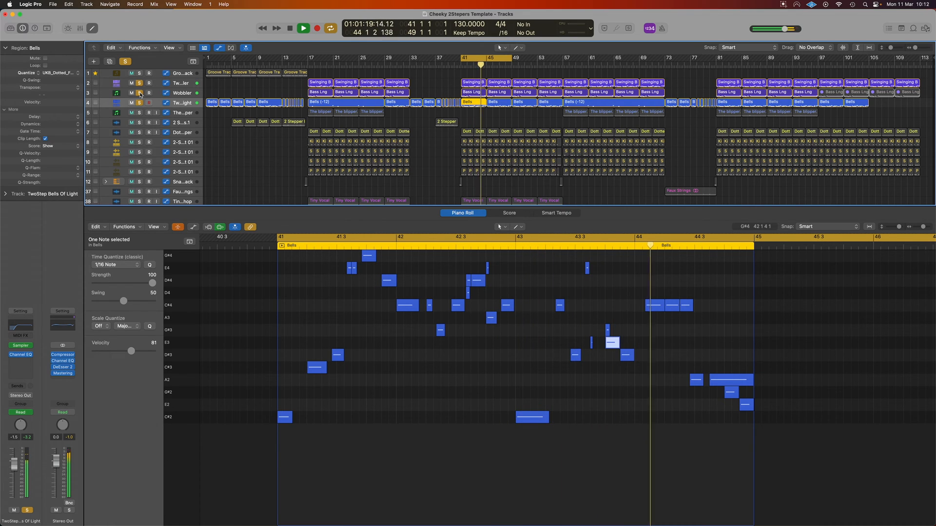
pyautogui.press('space')
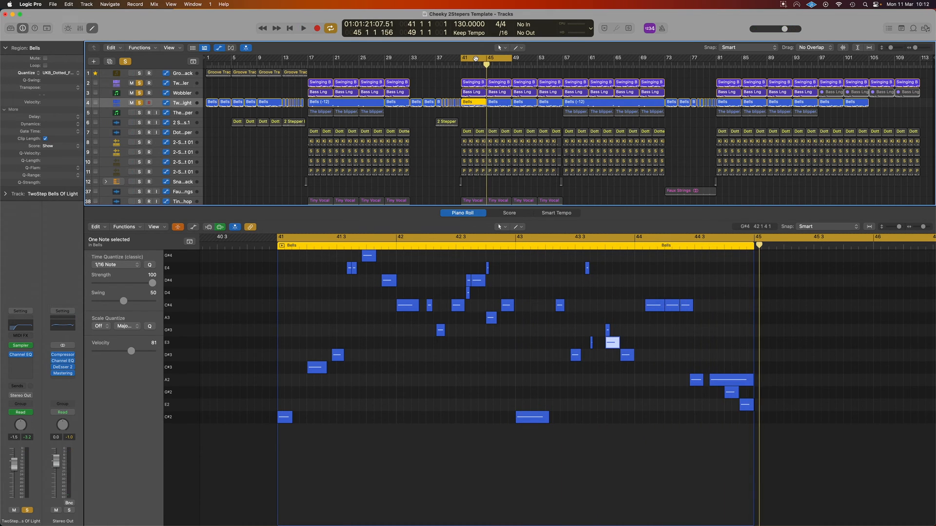
# Step: Turn off the cycle and play the soloed Bells build-up from bar 37 into the bass section at bar 41
pyautogui.click(477, 61)
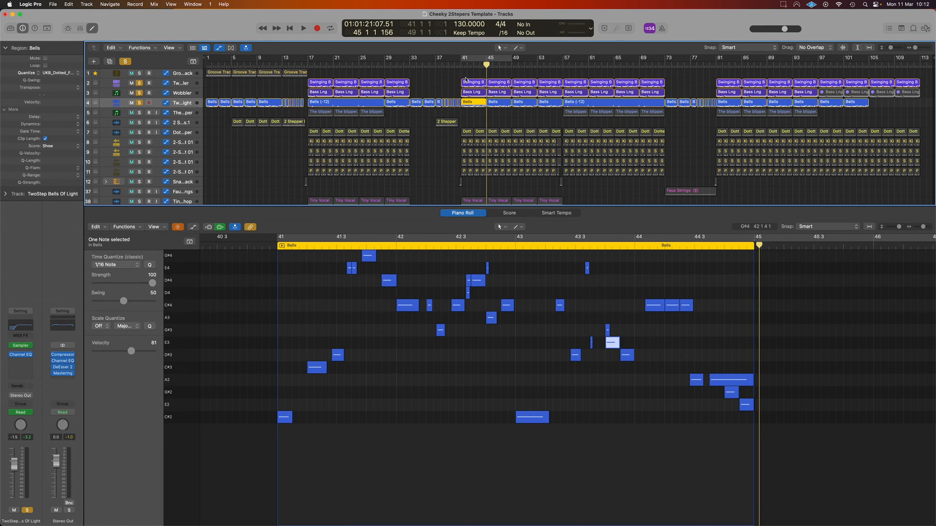
pyautogui.click(447, 66)
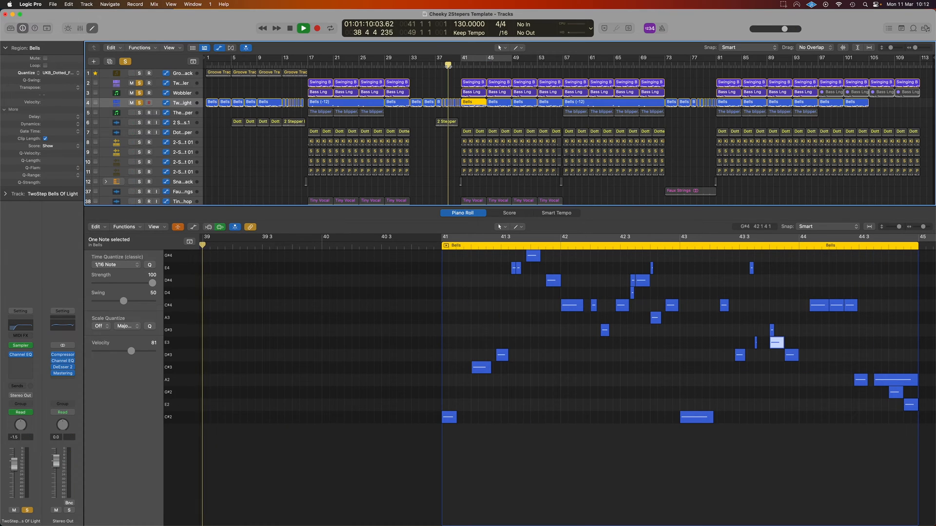
pyautogui.click(434, 64)
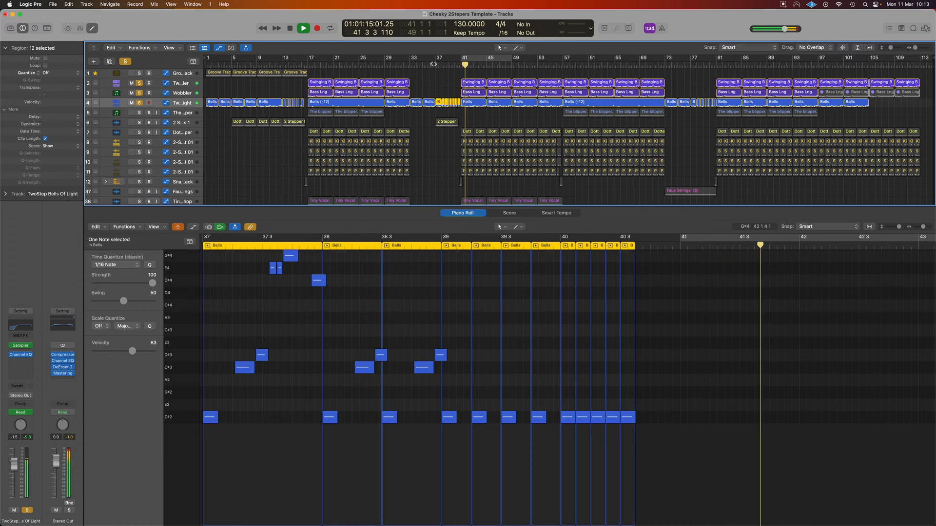
pyautogui.press('space')
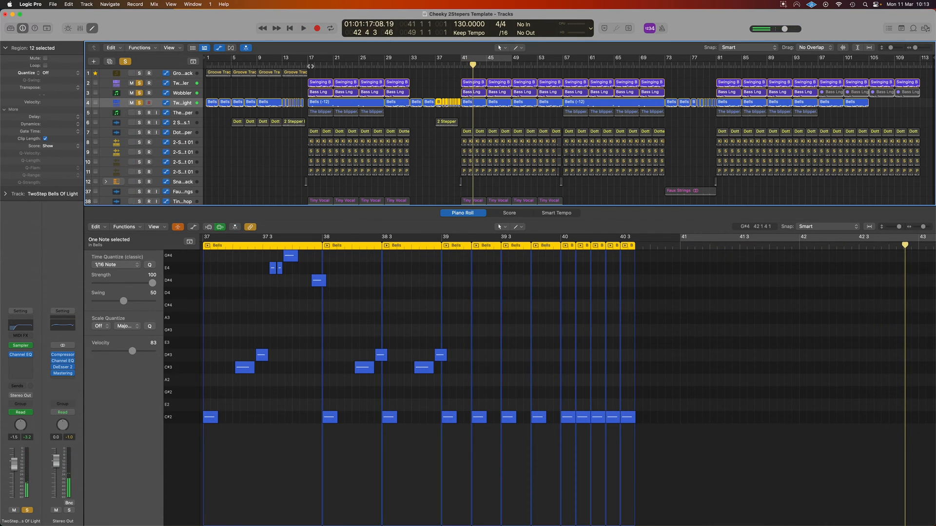
# Step: Select the Bells (-12) region at bar 17 and play it from there with the soloed bass tracks
pyautogui.click(309, 66)
pyautogui.click(326, 103)
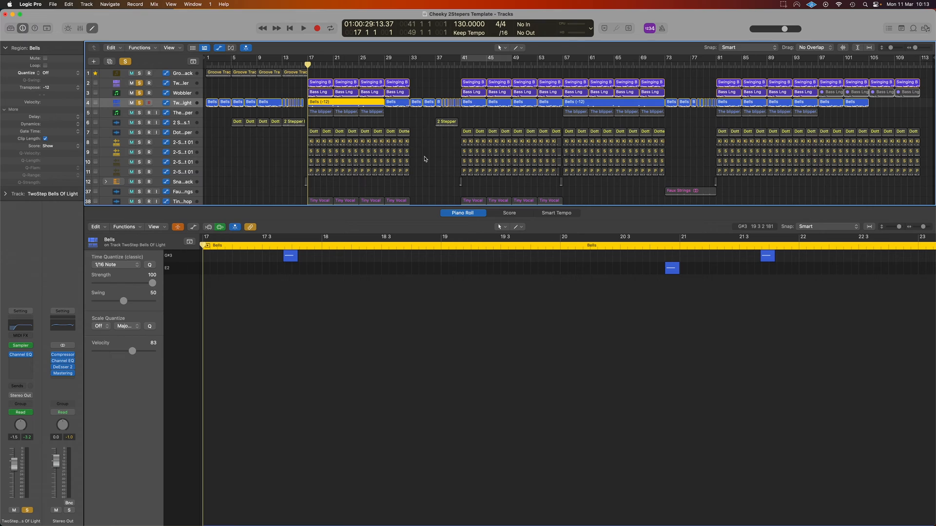
pyautogui.press('space')
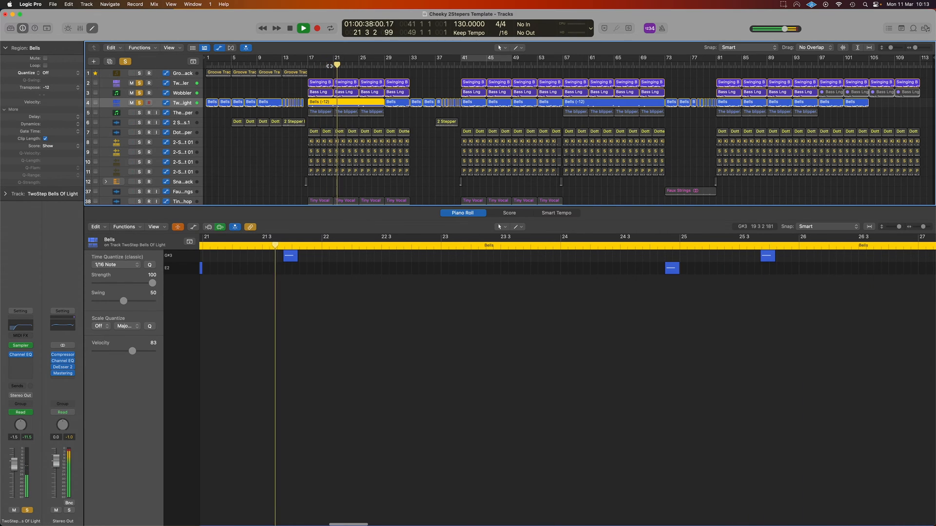
pyautogui.press('space')
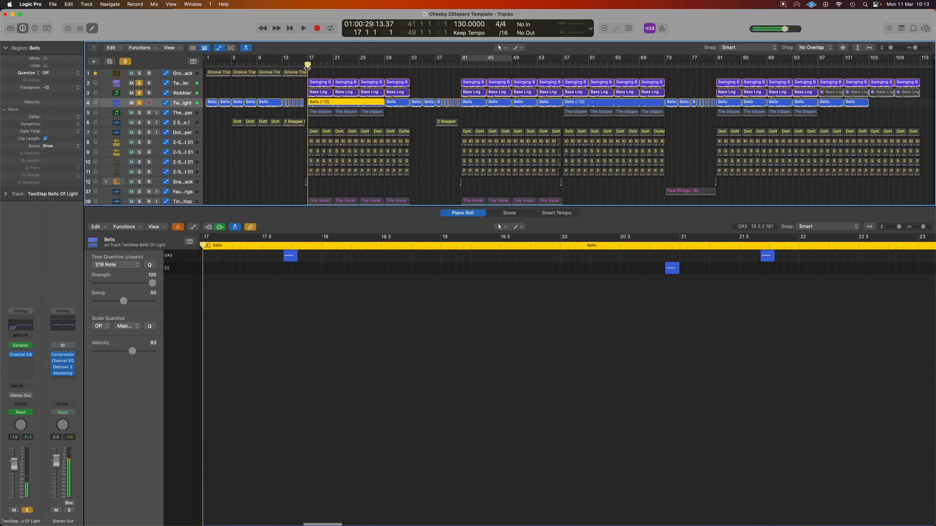
# Step: Clear the solos on tracks 2 to 4 and play the full arrangement from bar 17
pyautogui.moveTo(139, 83); pyautogui.dragTo(139, 104)
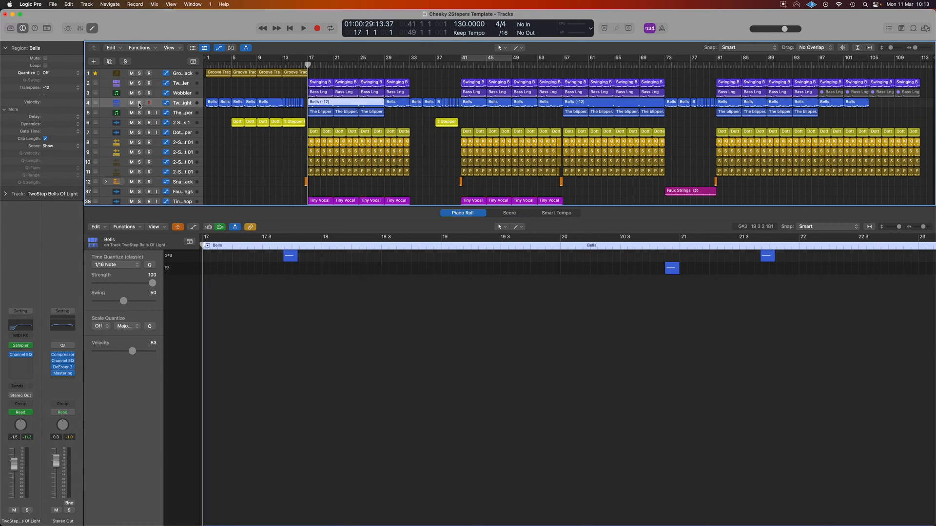
pyautogui.press('space')
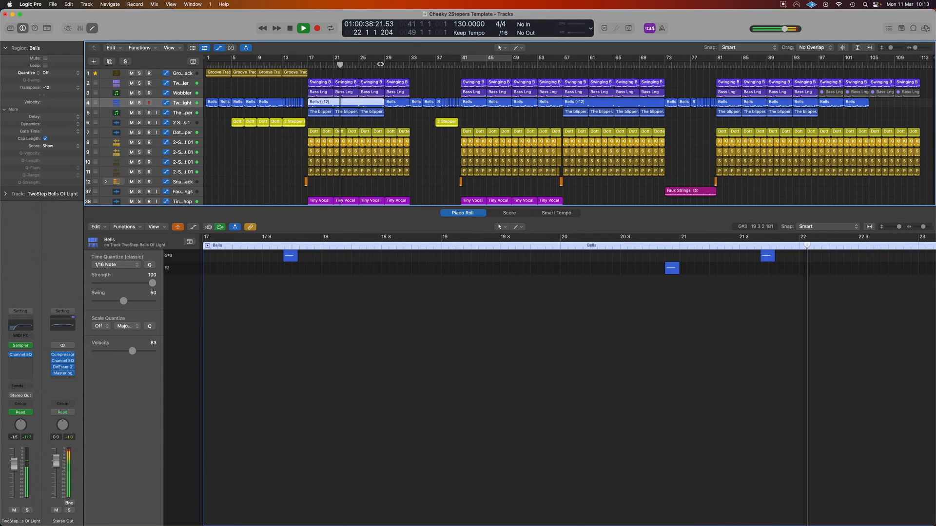
pyautogui.moveTo(335, 66); pyautogui.dragTo(375, 66)
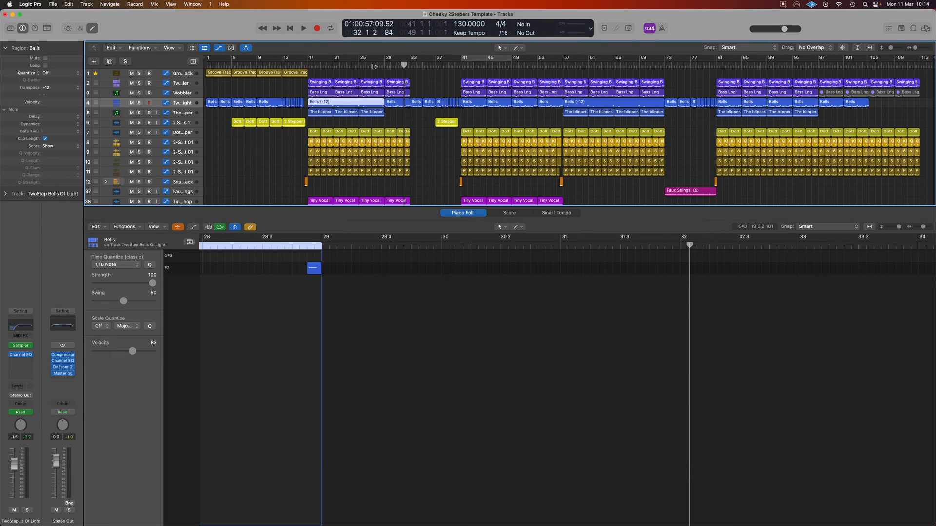
# Step: Cycle bars 17 to 20 around The blipper region and play its track soloed
pyautogui.scroll(-2, 406, 122)
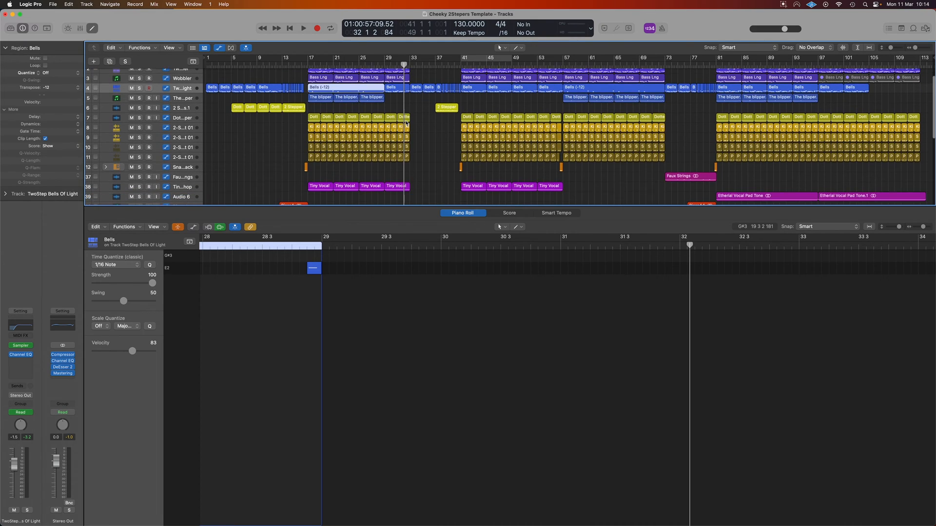
pyautogui.scroll(1, 407, 122)
pyautogui.click(321, 100)
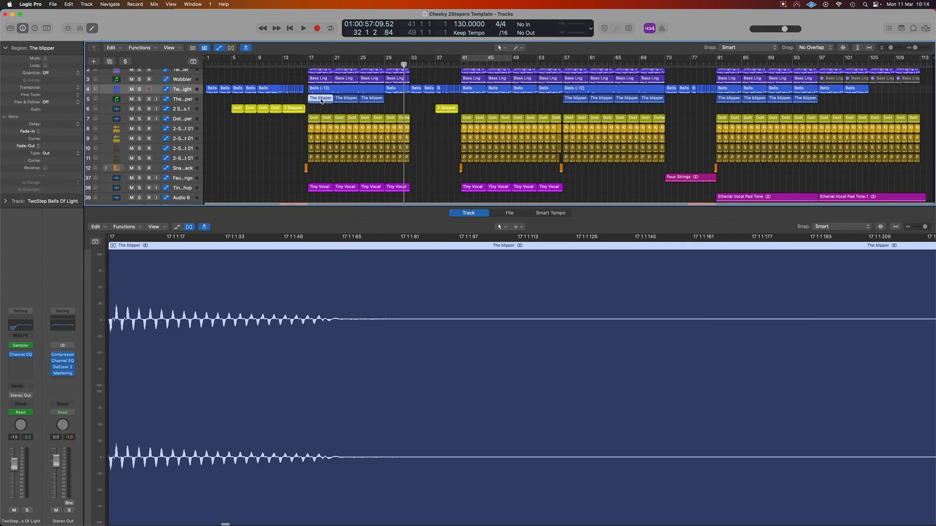
pyautogui.moveTo(310, 59); pyautogui.dragTo(333, 59)
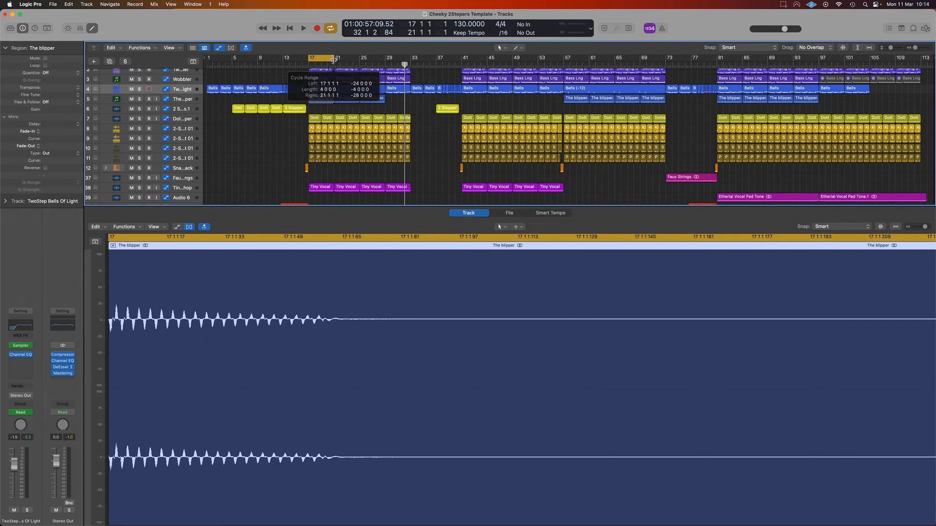
pyautogui.click(176, 100)
pyautogui.click(140, 99)
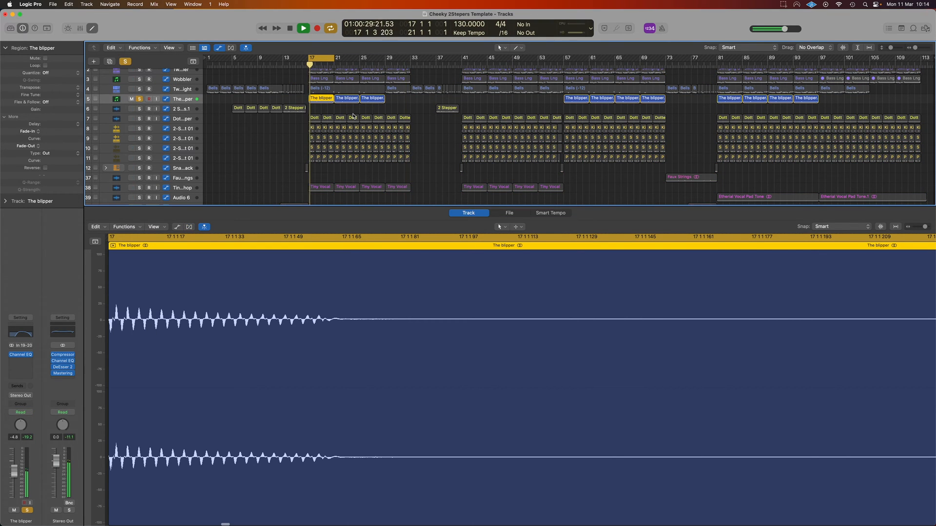
# Step: Add the Swinging Bass track to the soloed The blipper track for comparison, and clear all solos during playback
pyautogui.scroll(1, 353, 116)
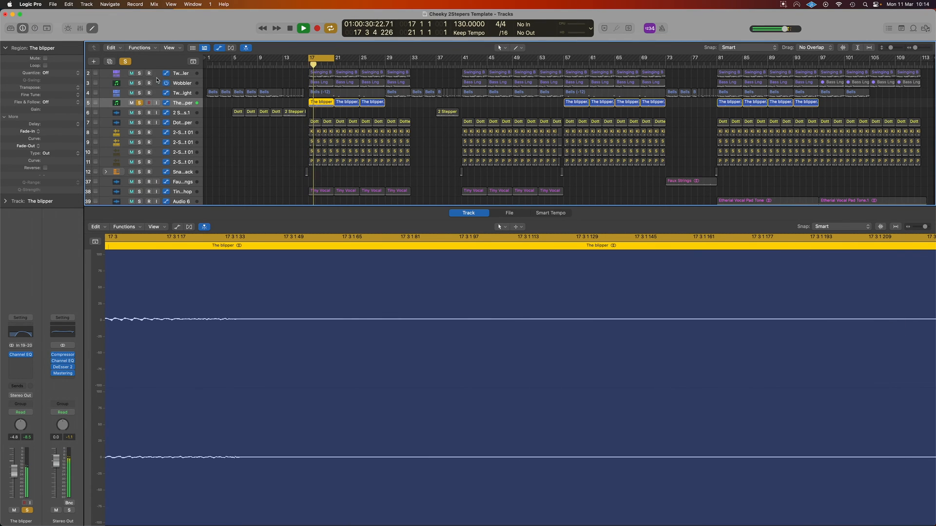
pyautogui.click(139, 74)
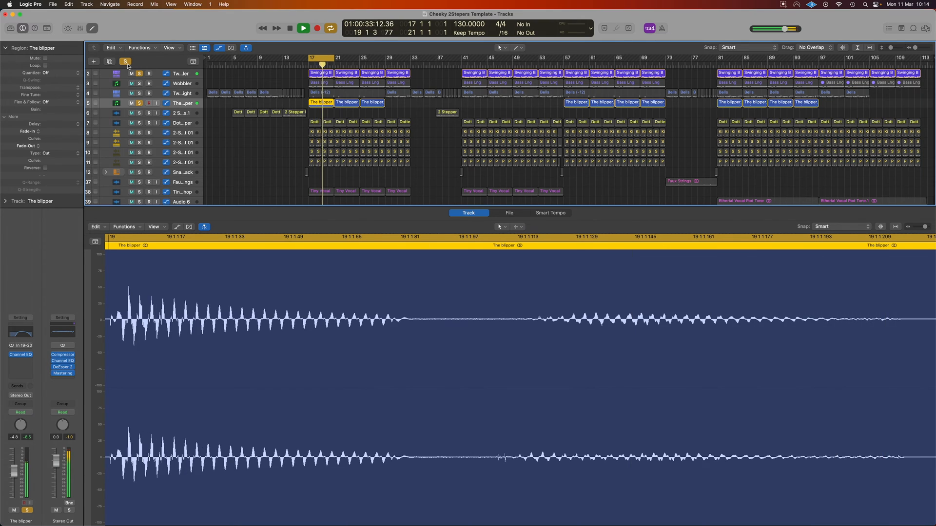
pyautogui.click(129, 65)
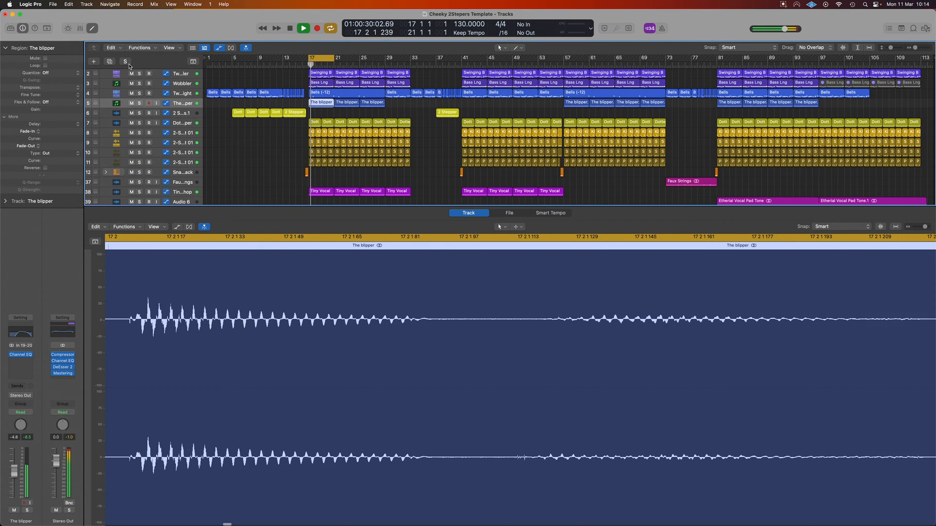
# Step: Mute The blipper track briefly during the looped playback, unmute it to compare, and stop
pyautogui.click(131, 103)
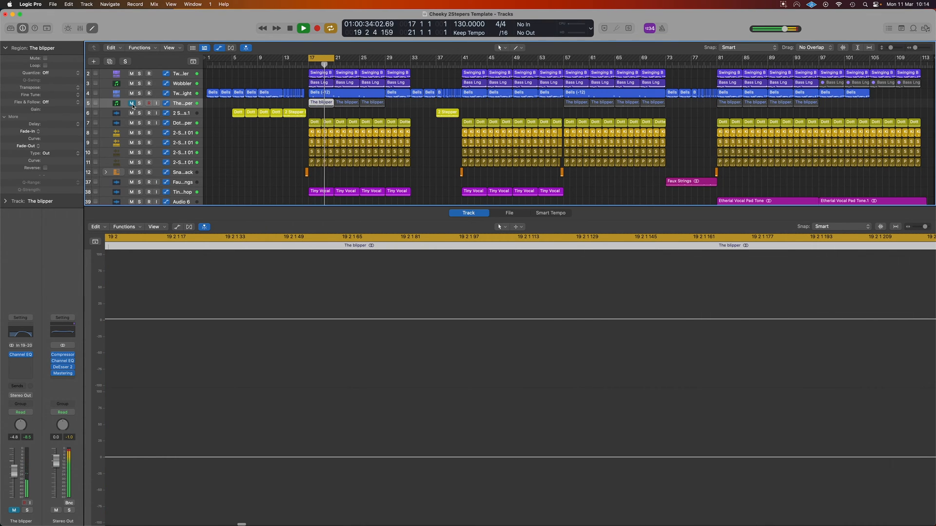
pyautogui.click(131, 103)
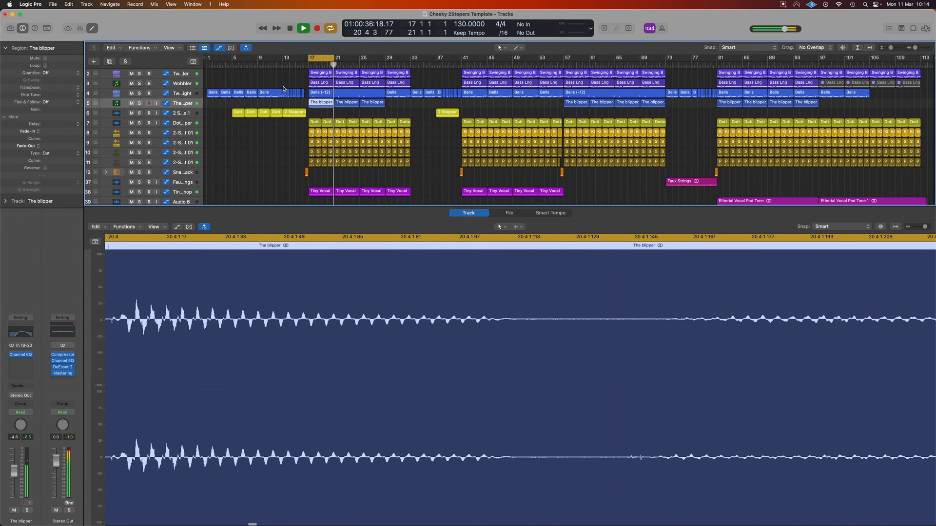
pyautogui.press('space')
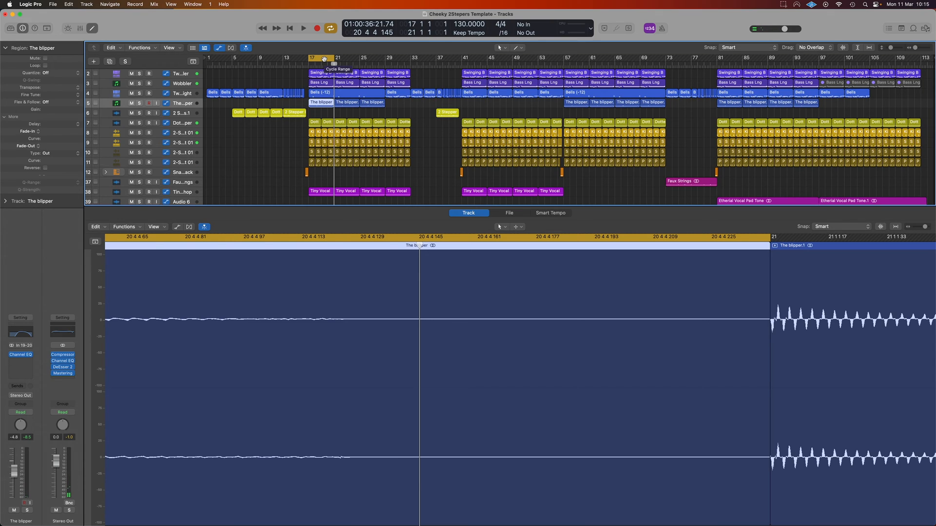
# Step: Turn off cycling and play the full arrangement from around bar 40, just before the second drop
pyautogui.click(322, 59)
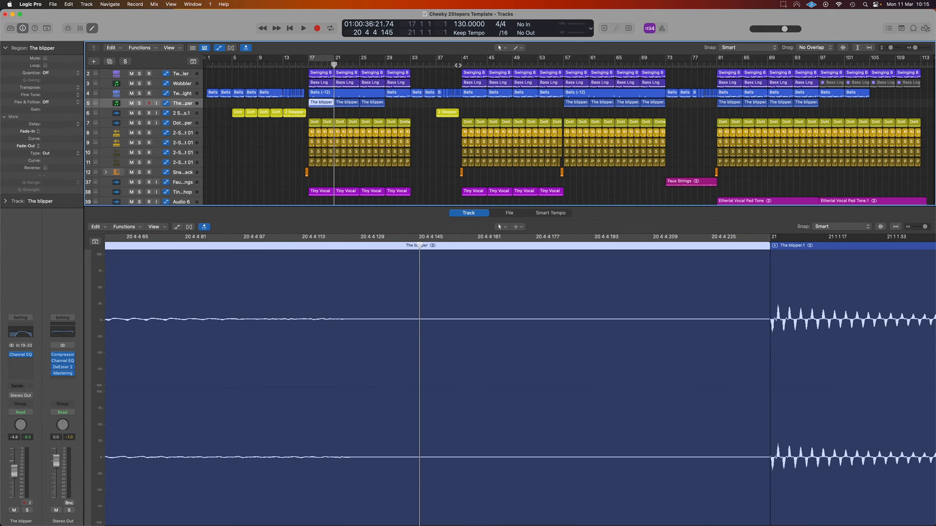
pyautogui.click(459, 64)
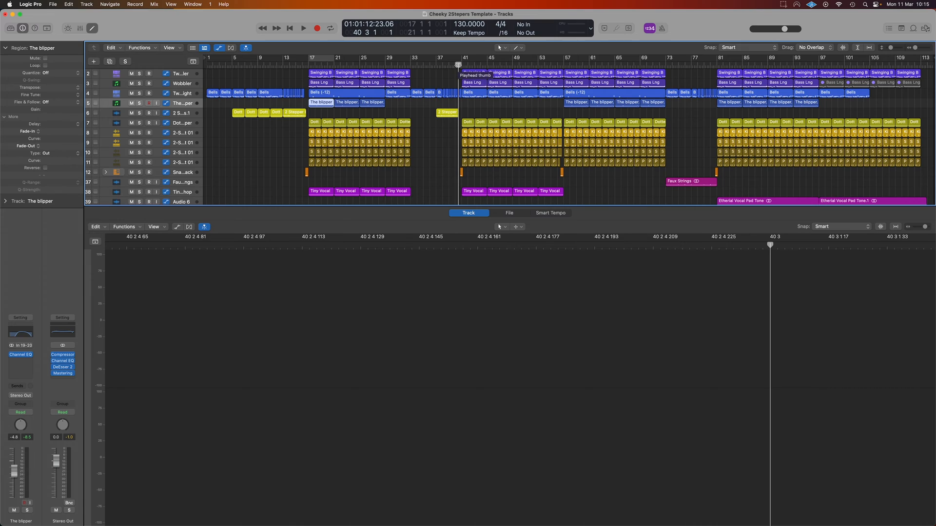
pyautogui.press('space')
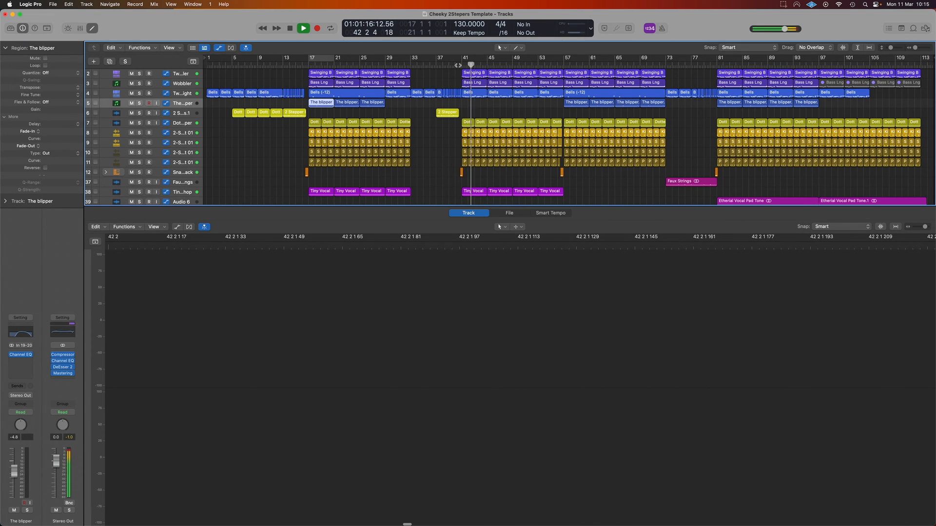
pyautogui.press('space')
# Step: Play the arrangement from bar 80 to hear the blipper in the final section
pyautogui.click(711, 65)
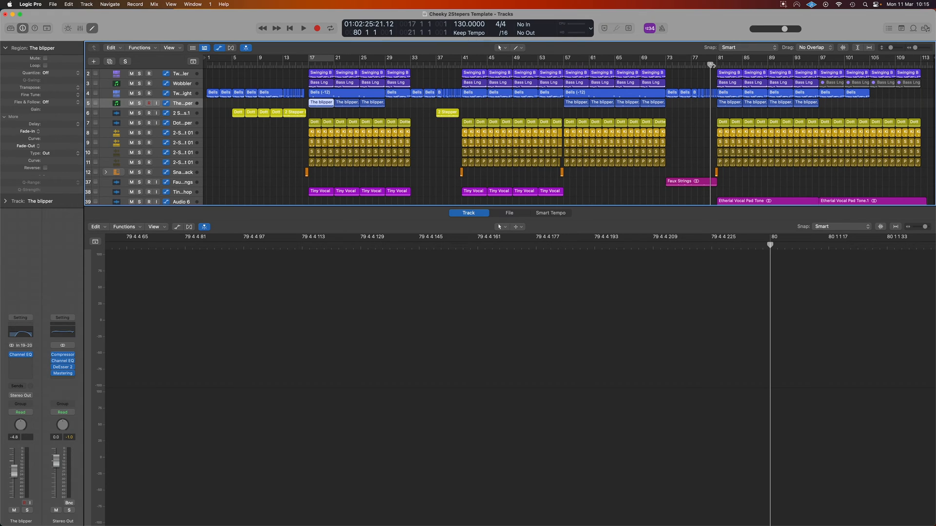
pyautogui.press('space')
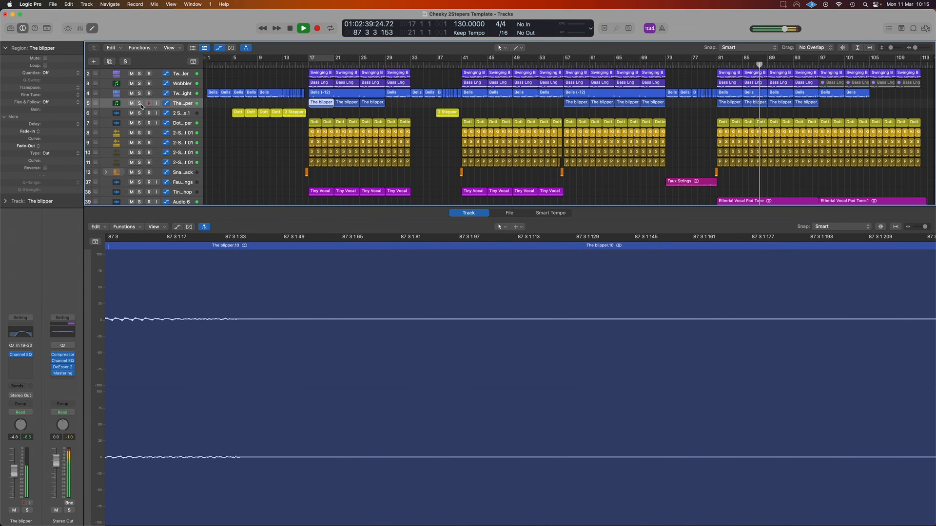
pyautogui.press('space')
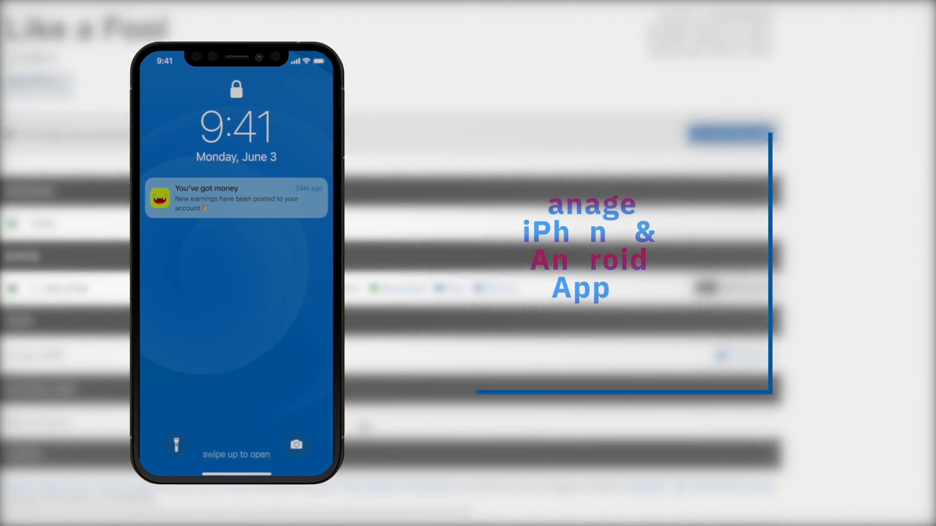
pyautogui.scroll(3, 365, 427)
pyautogui.scroll(-8, 364, 427)
pyautogui.scroll(3, 365, 426)
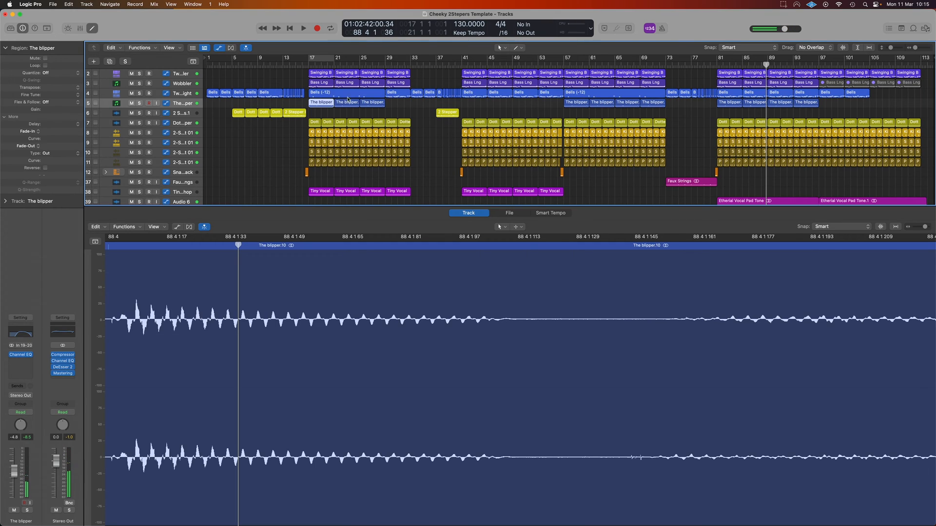
# Step: Solo the Tiny Vocal Chop track and play it from bar 17
pyautogui.click(309, 64)
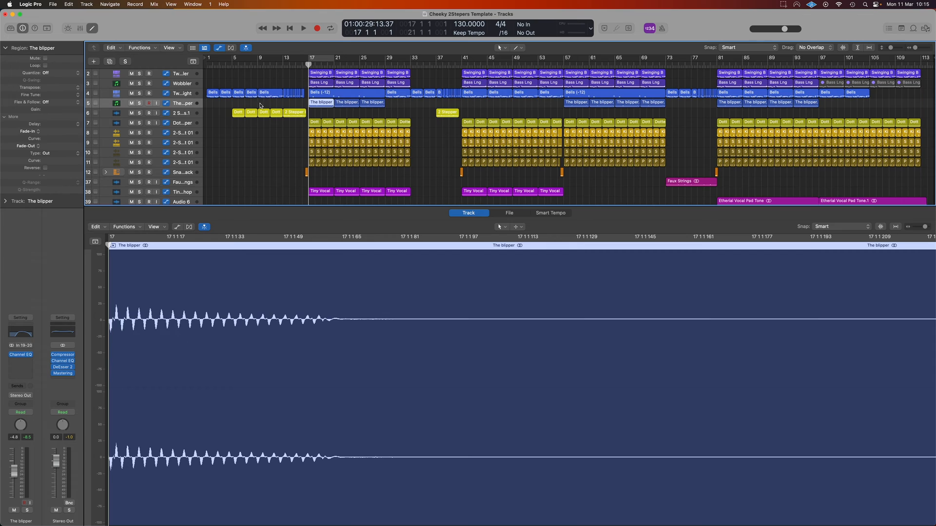
pyautogui.click(183, 192)
pyautogui.click(138, 192)
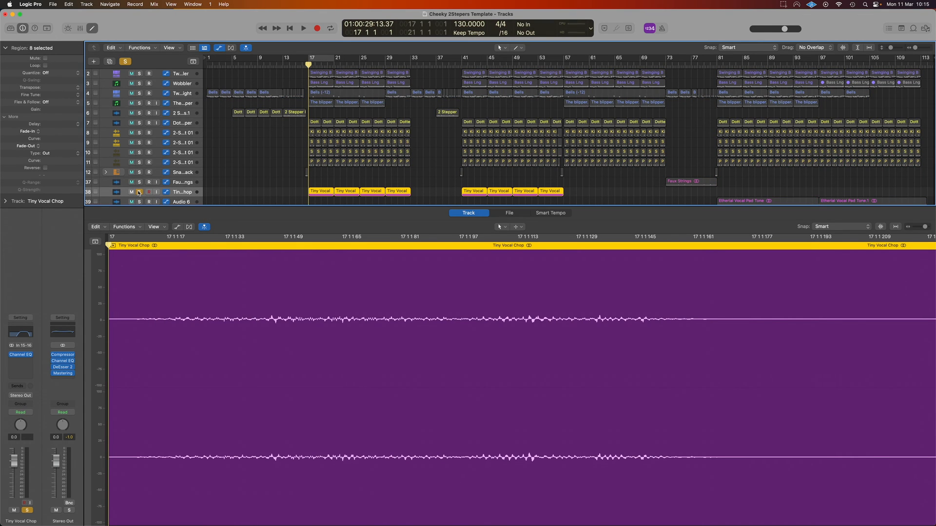
pyautogui.press('space')
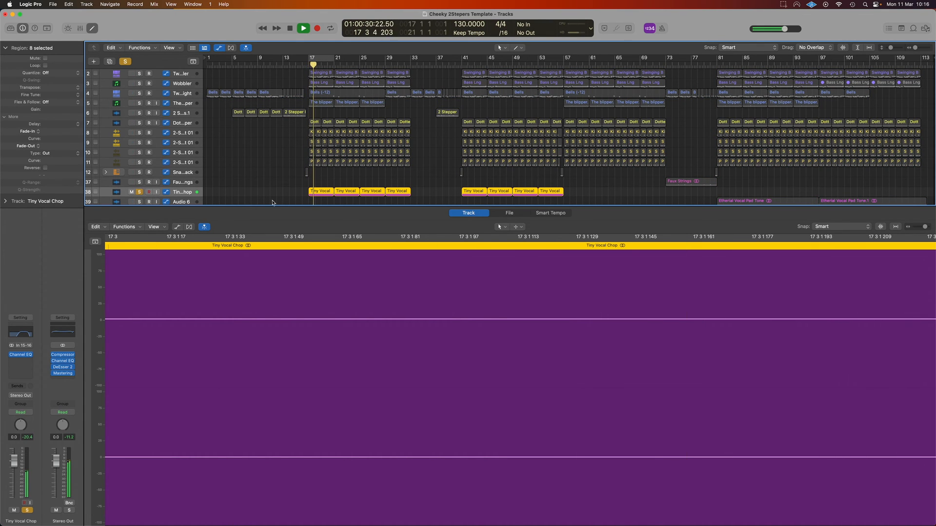
# Step: Turn on waveform zoom and examine the Tiny Vocal Chop regions up close during playback
pyautogui.scroll(5, 327, 195)
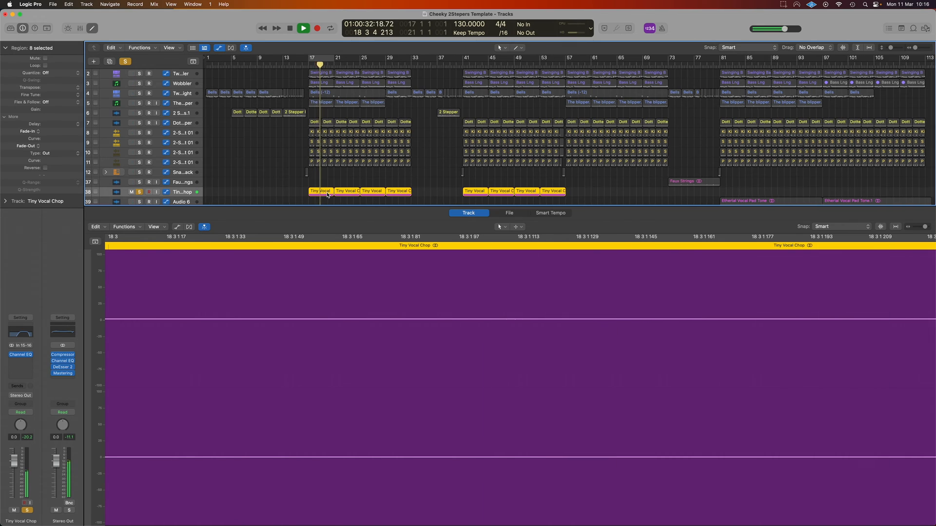
pyautogui.scroll(8, 327, 195)
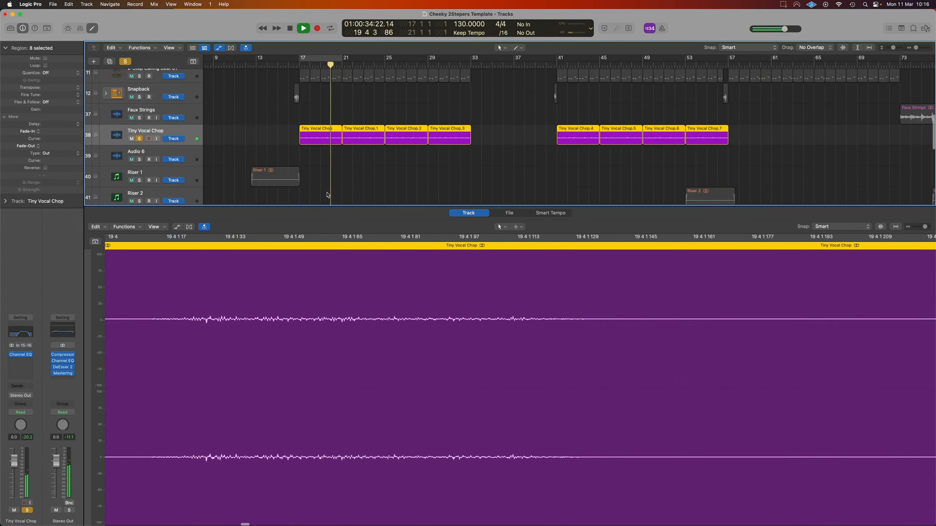
pyautogui.scroll(6, 327, 194)
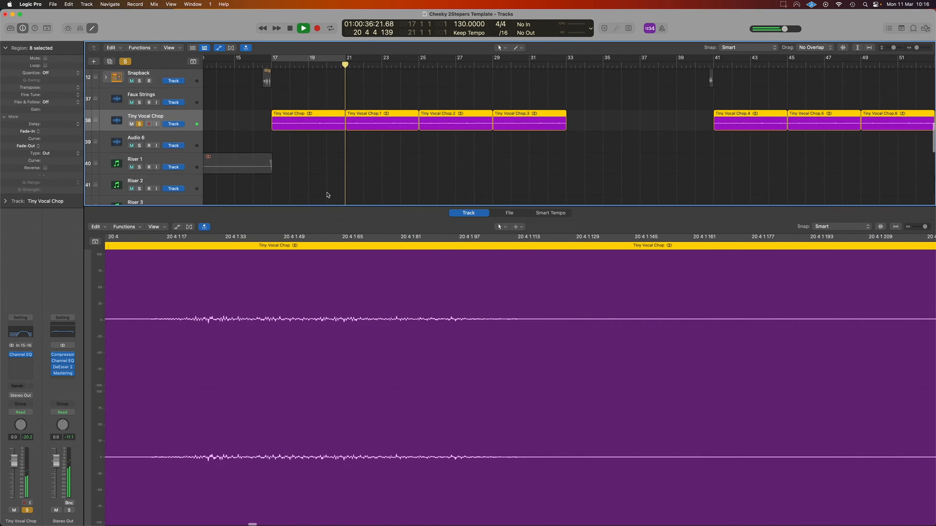
pyautogui.scroll(-4, 327, 195)
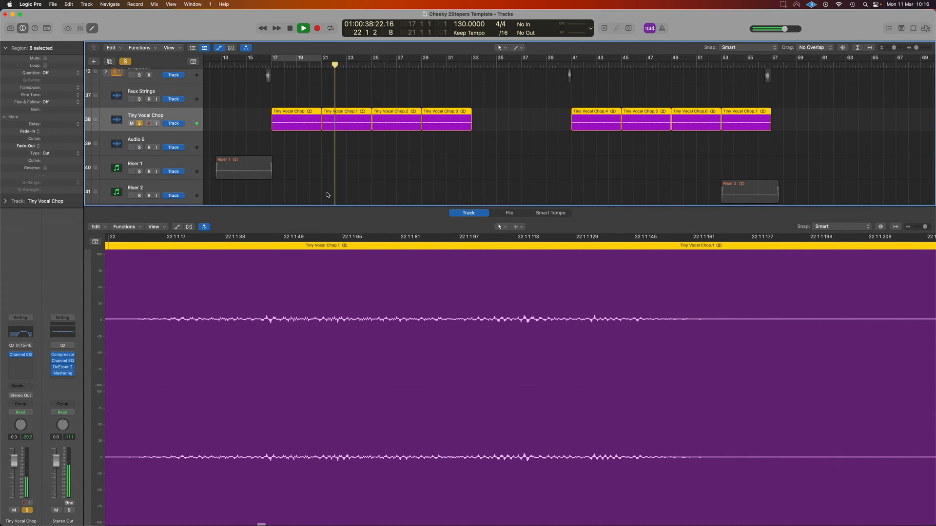
pyautogui.click(842, 48)
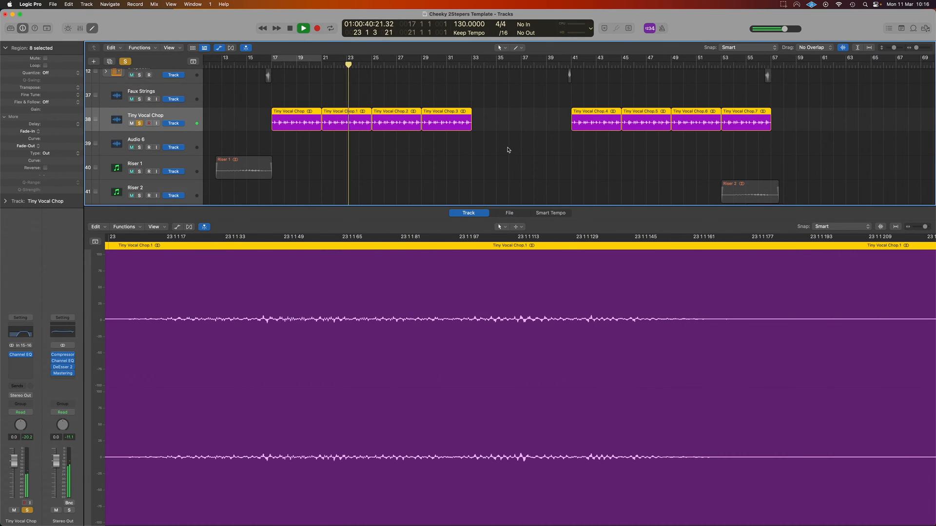
pyautogui.scroll(3, 411, 145)
pyautogui.scroll(-3, 411, 145)
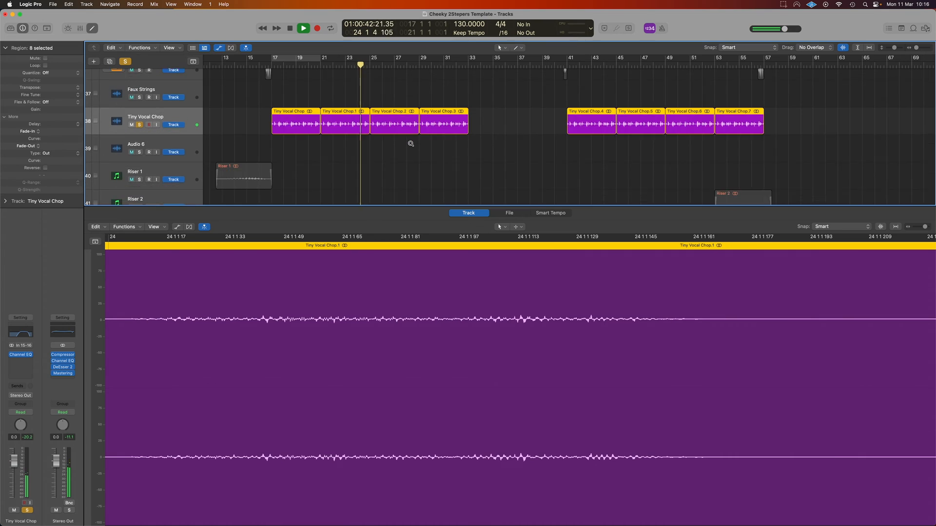
pyautogui.scroll(3, 244, 136)
pyautogui.scroll(-1, 244, 134)
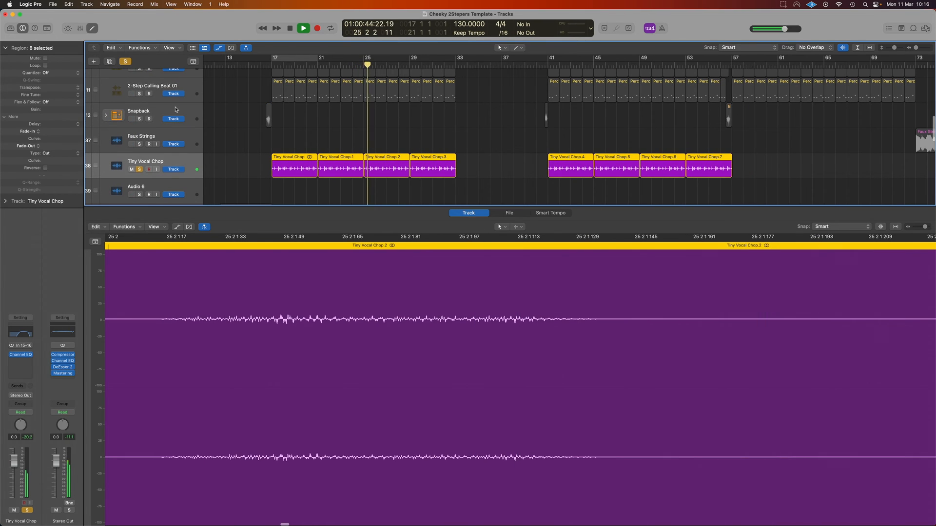
# Step: Add the 2-Step Calling, Freak and both Behind Beat tracks, Dotted 2 Stepper and 2 Stepper Intro Chops.1 to the soloed vocal chop
pyautogui.scroll(3, 184, 108)
pyautogui.scroll(-2, 194, 112)
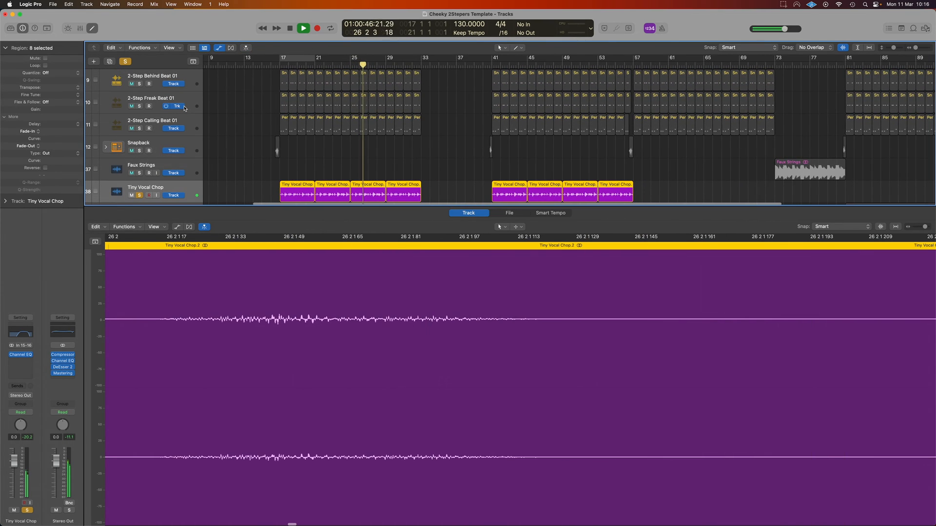
pyautogui.hscroll(-1, 205, 115)
pyautogui.click(141, 129)
pyautogui.click(139, 106)
pyautogui.click(139, 83)
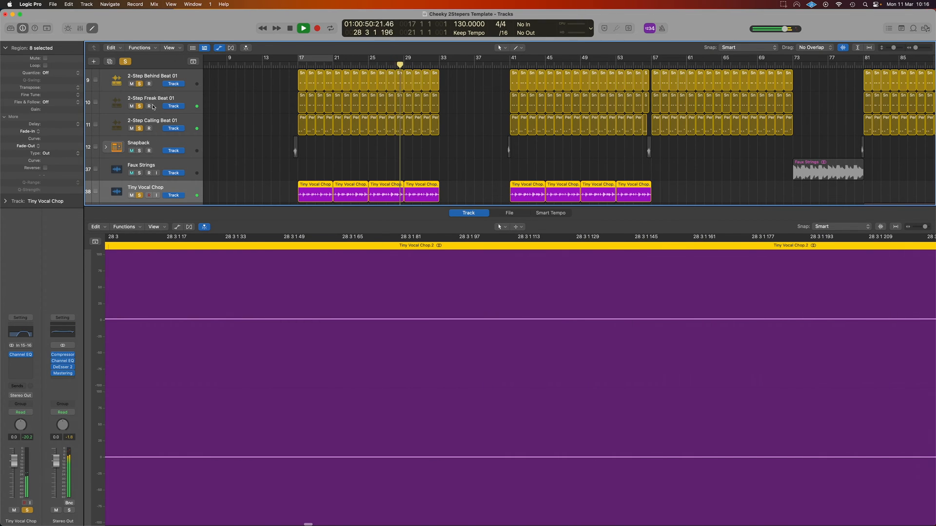
pyautogui.scroll(3, 148, 99)
pyautogui.click(139, 113)
pyautogui.click(138, 91)
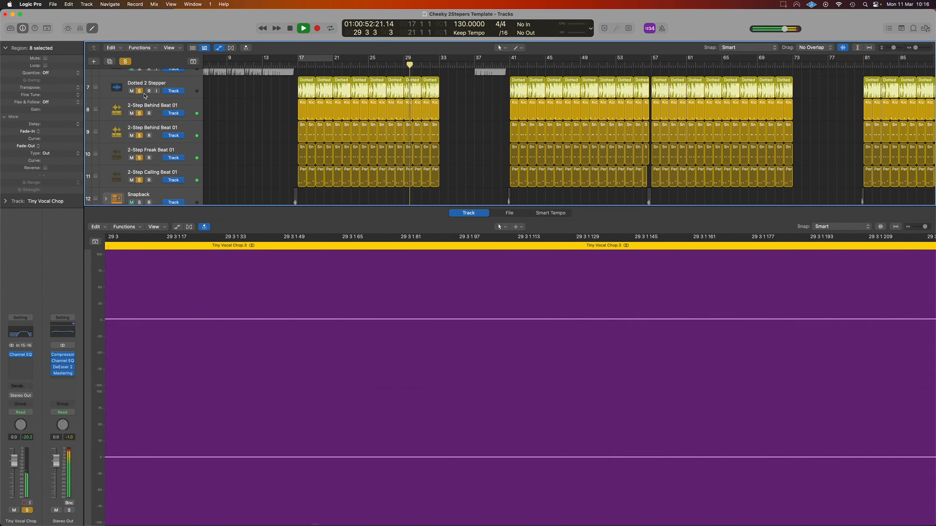
pyautogui.scroll(2, 149, 111)
pyautogui.click(139, 110)
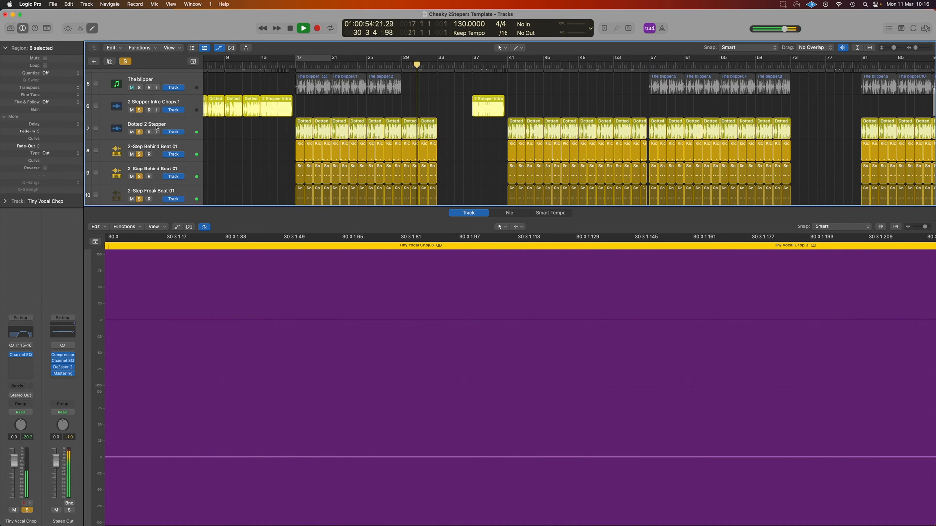
pyautogui.scroll(-2, 247, 127)
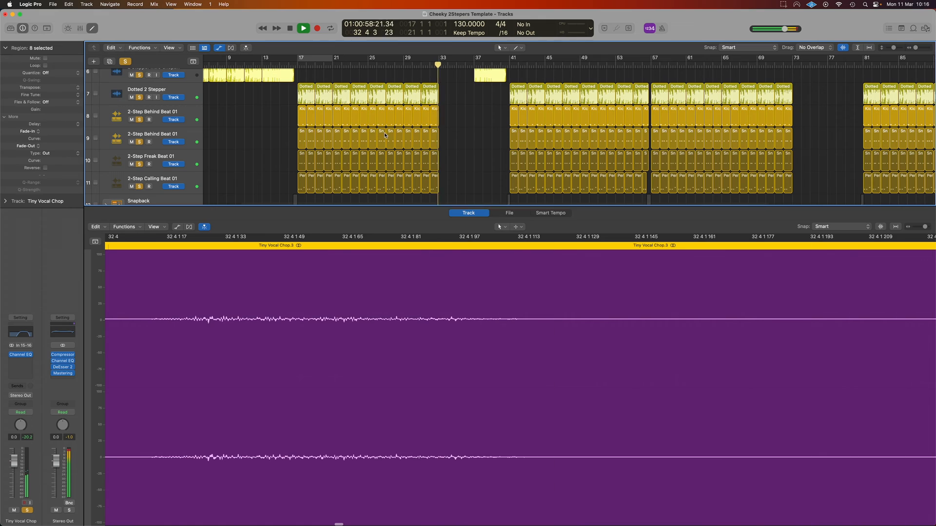
# Step: Cycle bars 17 to 20 and play the soloed drums together with the vocal chop
pyautogui.press('c')
pyautogui.scroll(-2, 347, 136)
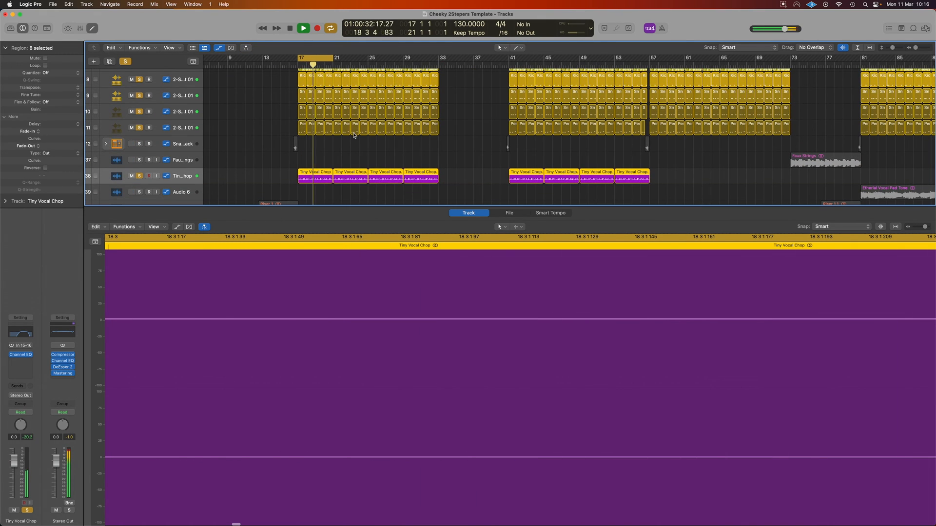
pyautogui.scroll(3, 354, 135)
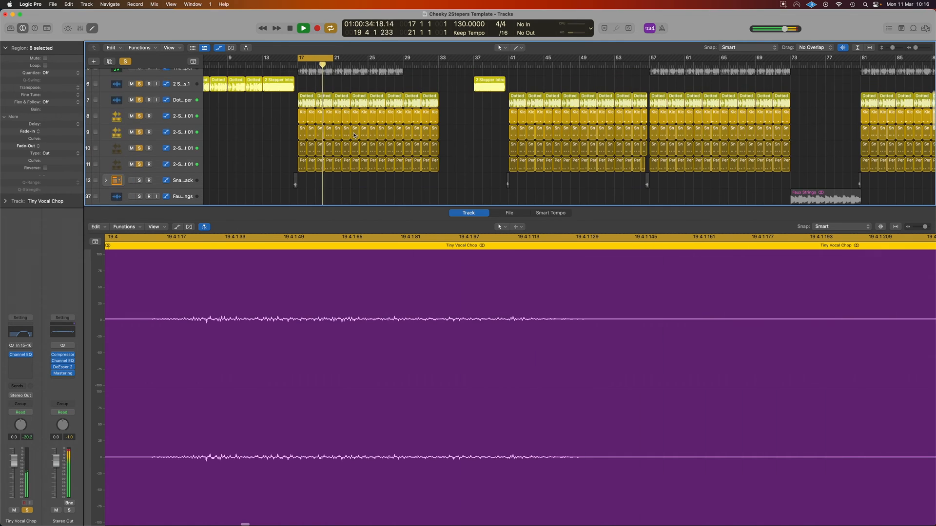
pyautogui.scroll(-3, 355, 135)
pyautogui.press('super+Left')
pyautogui.press('super+Up')
pyautogui.press('super+Up')
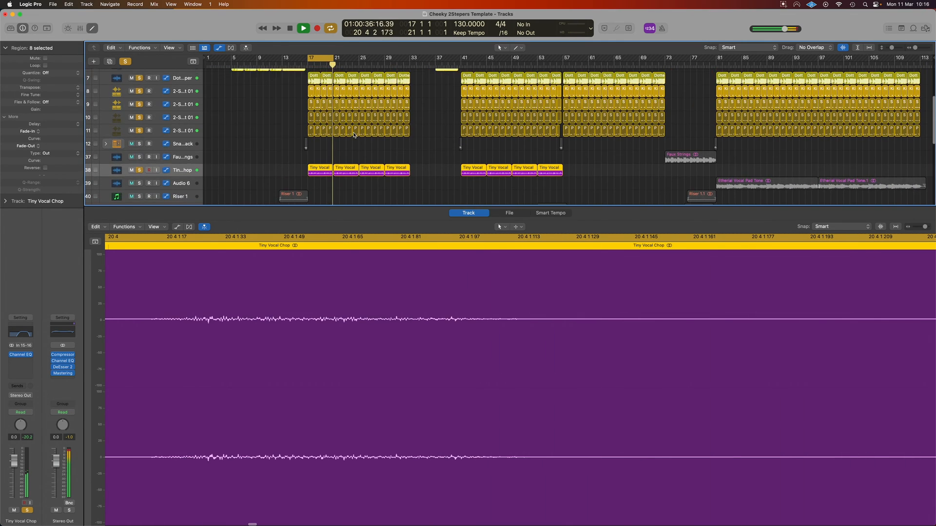
pyautogui.scroll(3, 359, 119)
pyautogui.press('space')
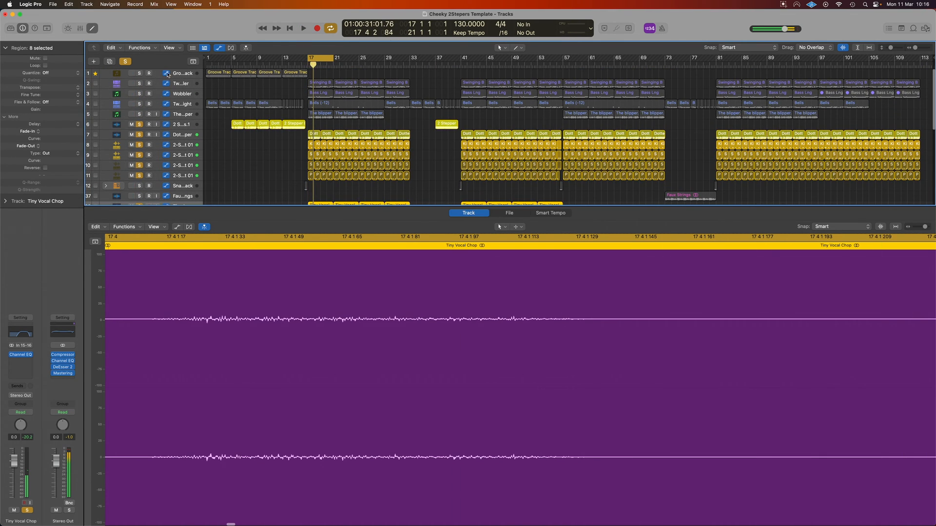
# Step: Clear all track solos and close the audio editor
pyautogui.click(126, 61)
pyautogui.hscroll(1, 400, 115)
pyautogui.press('super+Up')
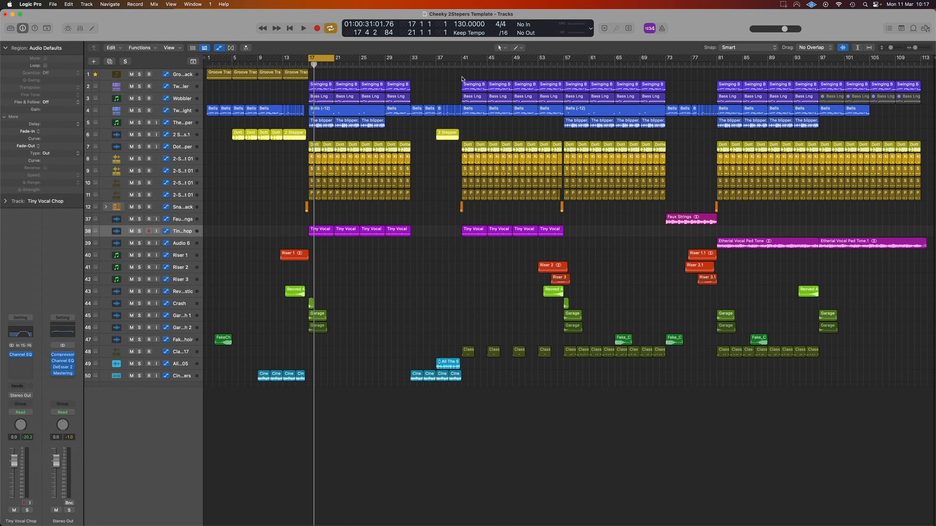
# Step: Turn off the bars 17 to 20 cycle and play the full mix from just before bar 41
pyautogui.click(329, 59)
pyautogui.click(456, 64)
pyautogui.press('space')
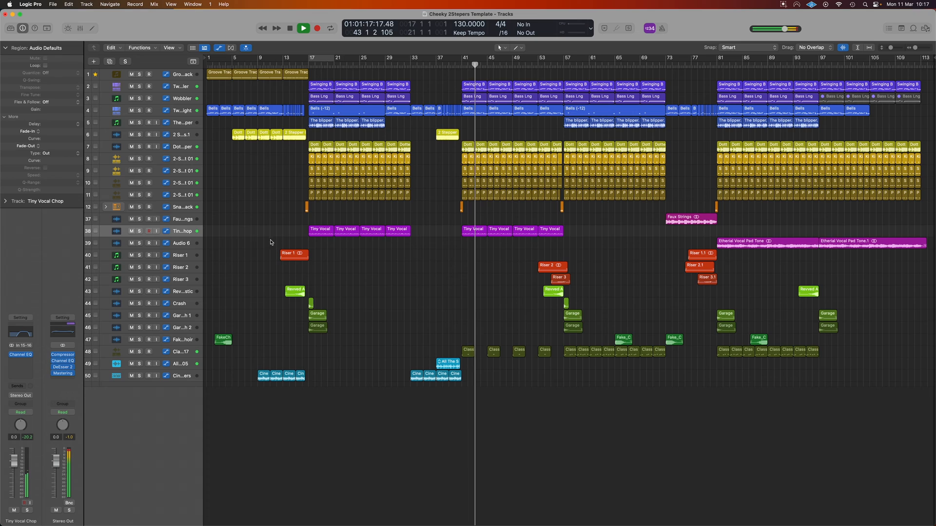
# Step: Solo the Tiny Vocal Chop track briefly against the playing mix, unsolo it, and stop playback
pyautogui.click(139, 232)
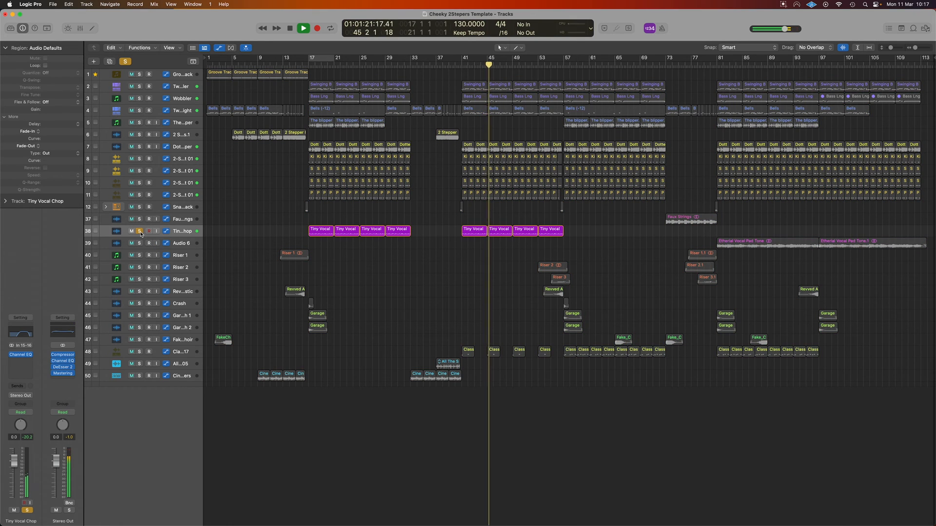
pyautogui.click(139, 232)
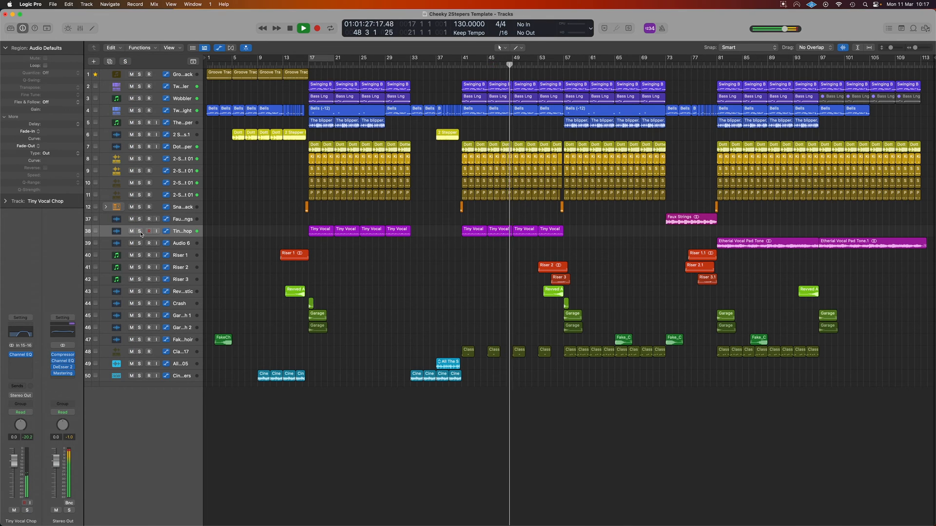
pyautogui.press('space')
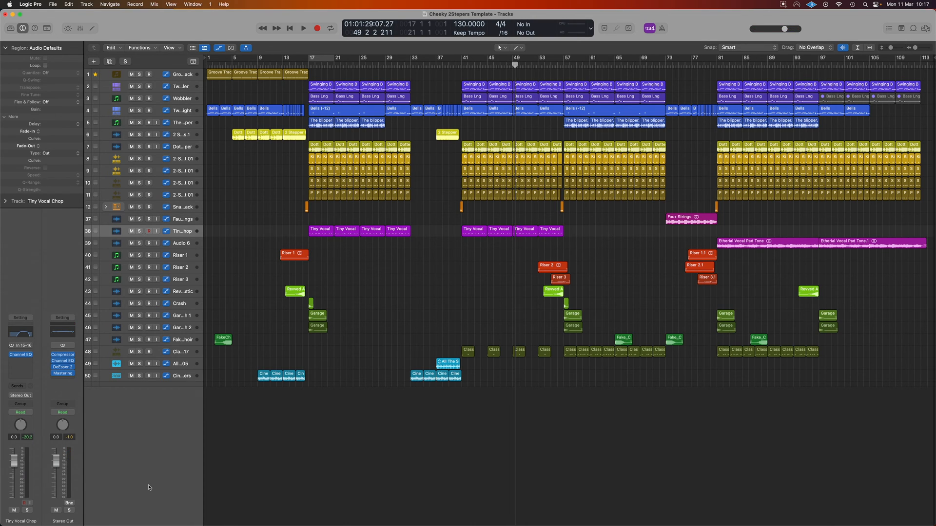
# Step: Select the Classic Choir Lyric 17 track and inspect the sliced choir sample in its Quick Sampler, then close the plug-in
pyautogui.click(180, 353)
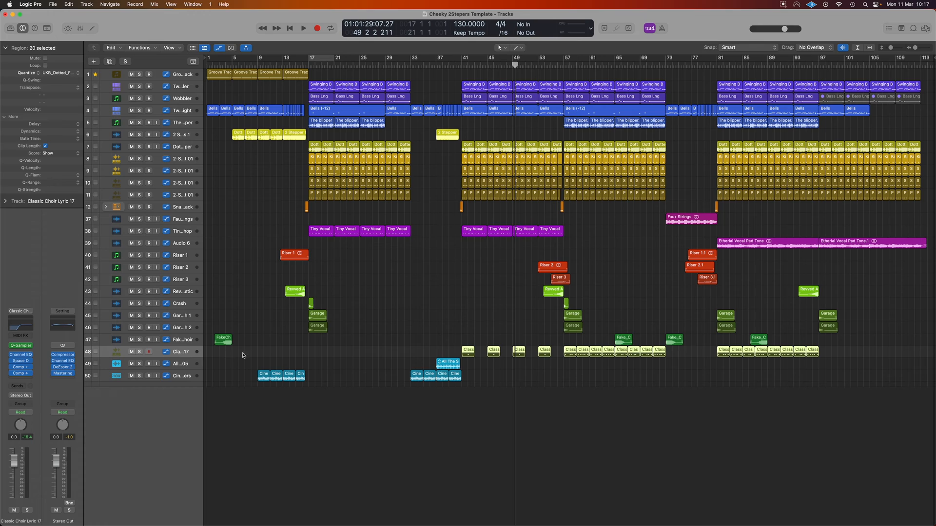
pyautogui.click(22, 346)
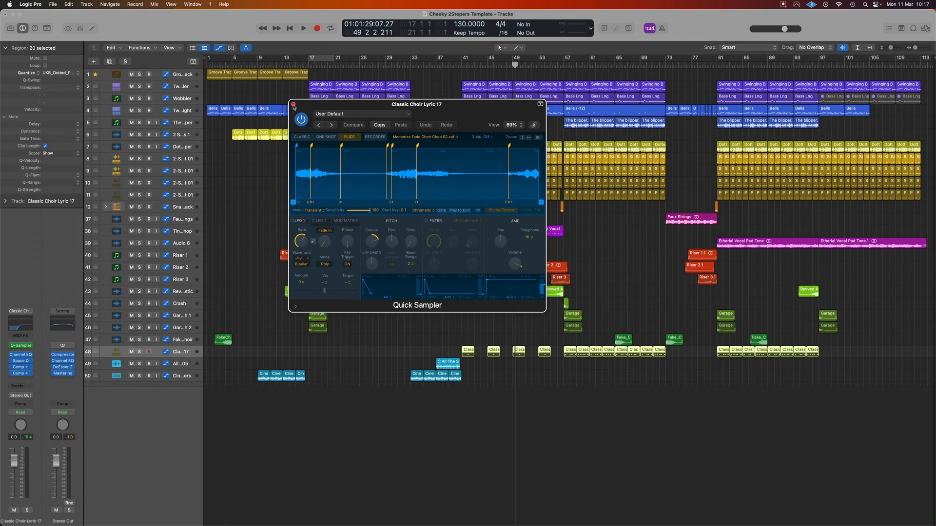
pyautogui.click(293, 104)
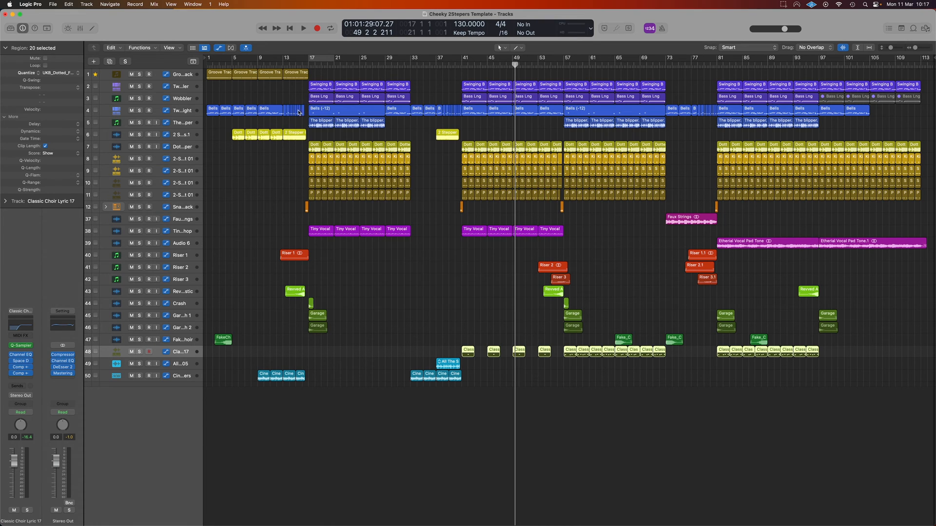
# Step: Solo the Classic Choir Lyric 17 track and play it from bar 41 and from just before bar 57
pyautogui.click(462, 67)
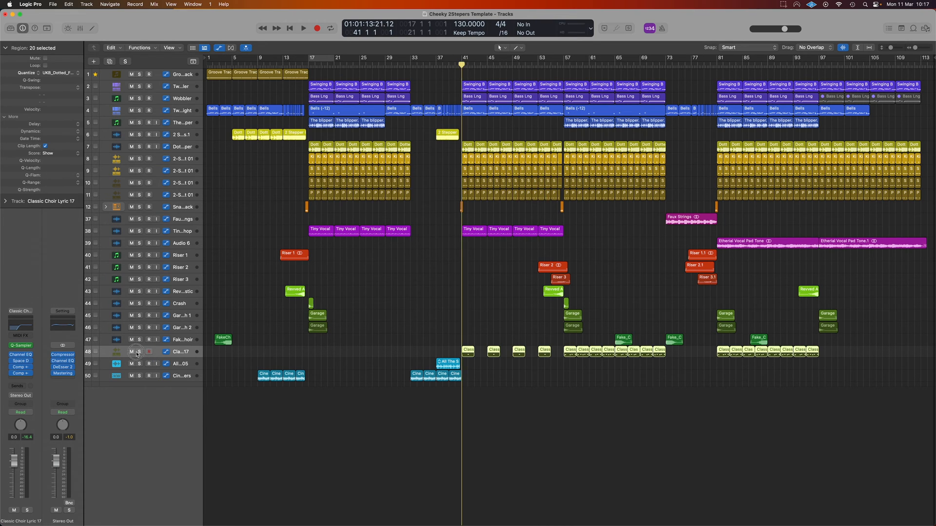
pyautogui.click(139, 352)
pyautogui.press('space')
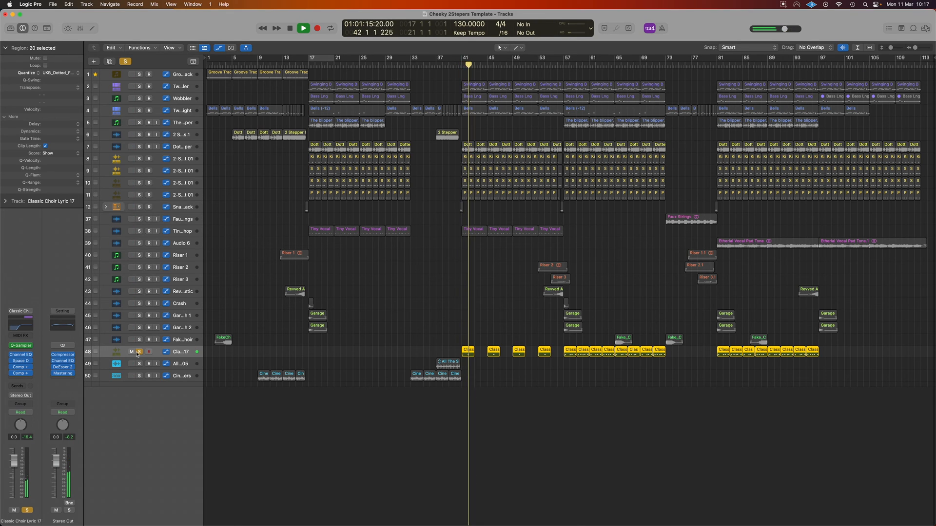
pyautogui.click(562, 64)
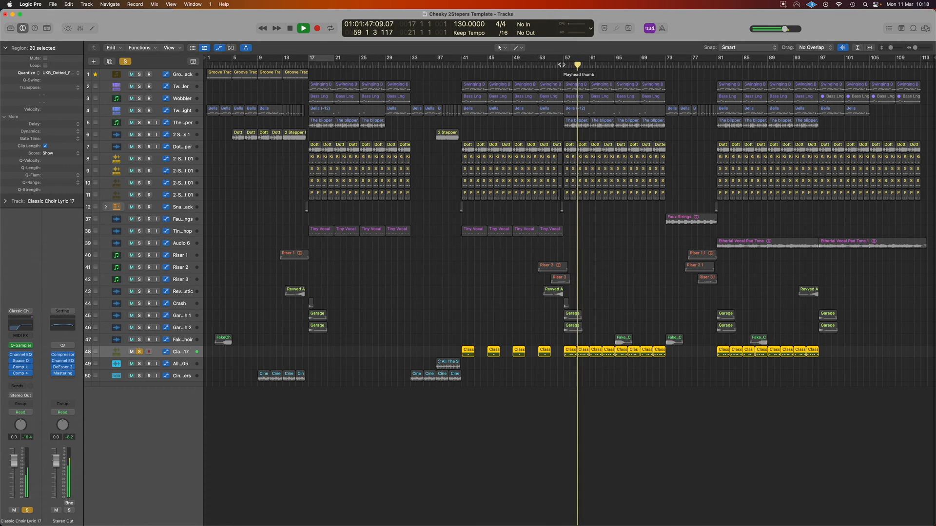
pyautogui.press('space')
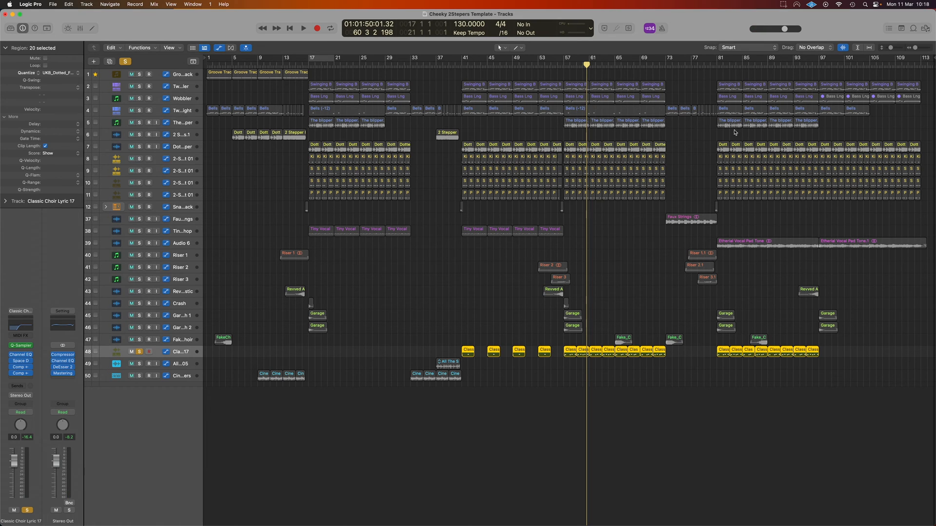
# Step: Play the soloed choir together with the bells track from bar 41, then clear all solos and stop playback
pyautogui.click(463, 63)
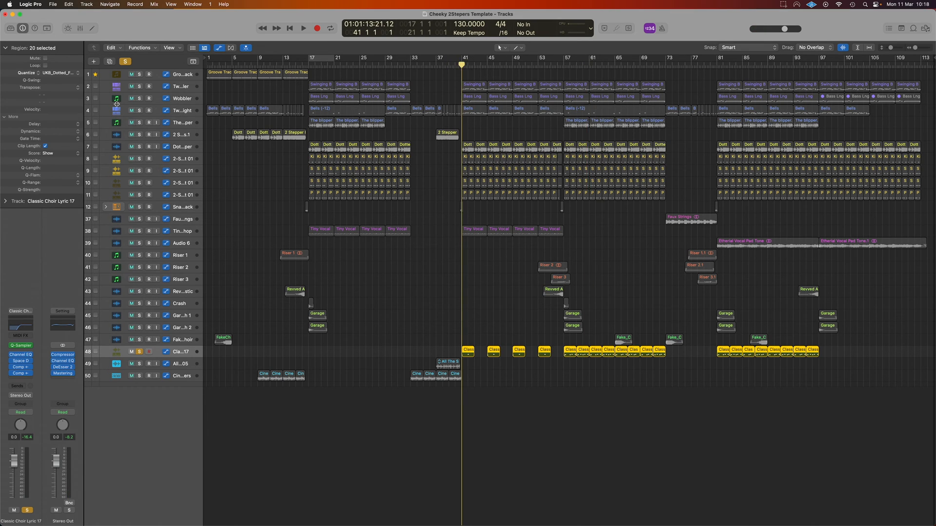
pyautogui.click(140, 111)
pyautogui.press('space')
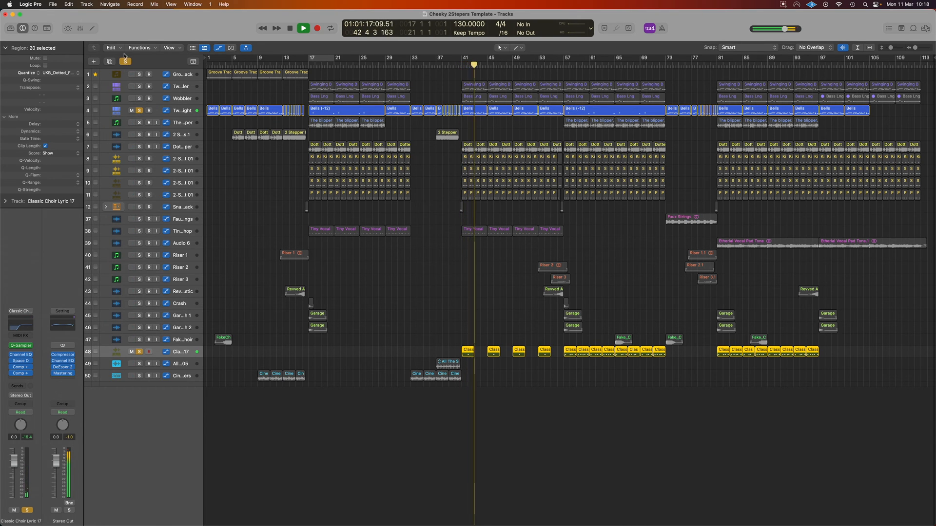
pyautogui.click(125, 61)
pyautogui.press('space')
# Step: Play the full mix from bar 40 to hear the choir chops enter at bar 41, then stop
pyautogui.click(455, 65)
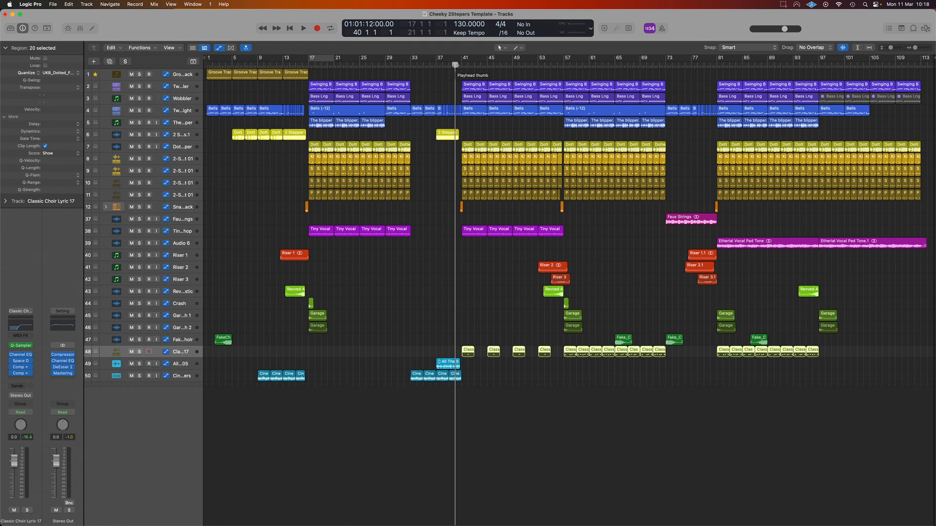
pyautogui.press('space')
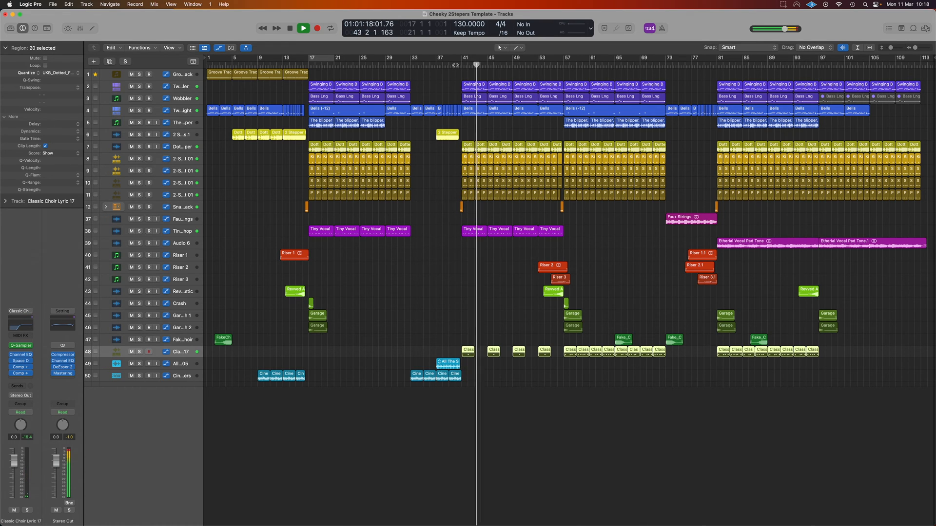
pyautogui.press('space')
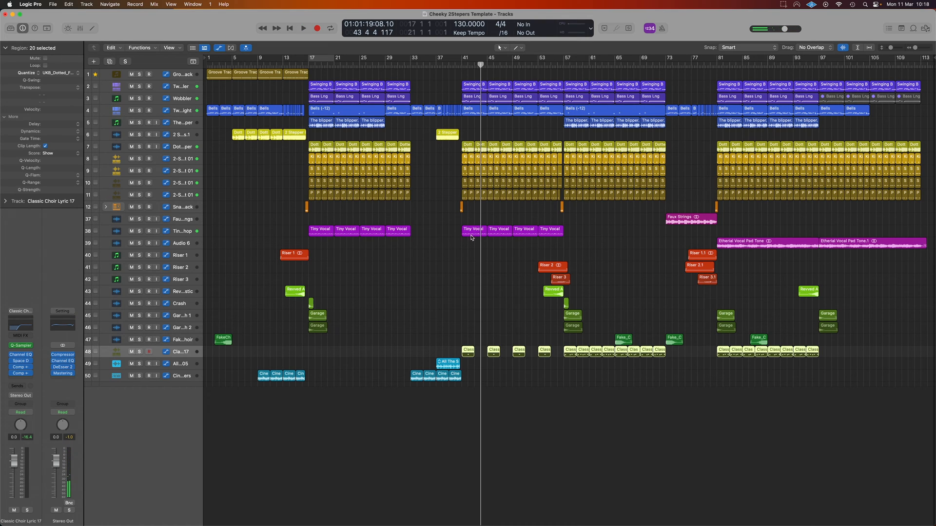
# Step: Replay the full mix from bar 41, jump ahead to about bar 56 during playback, and stop
pyautogui.click(461, 62)
pyautogui.press('space')
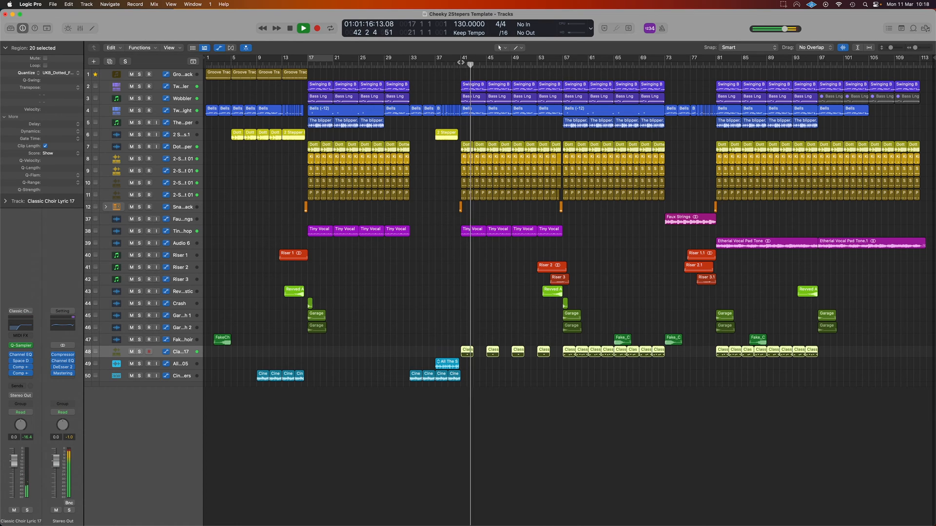
pyautogui.click(557, 63)
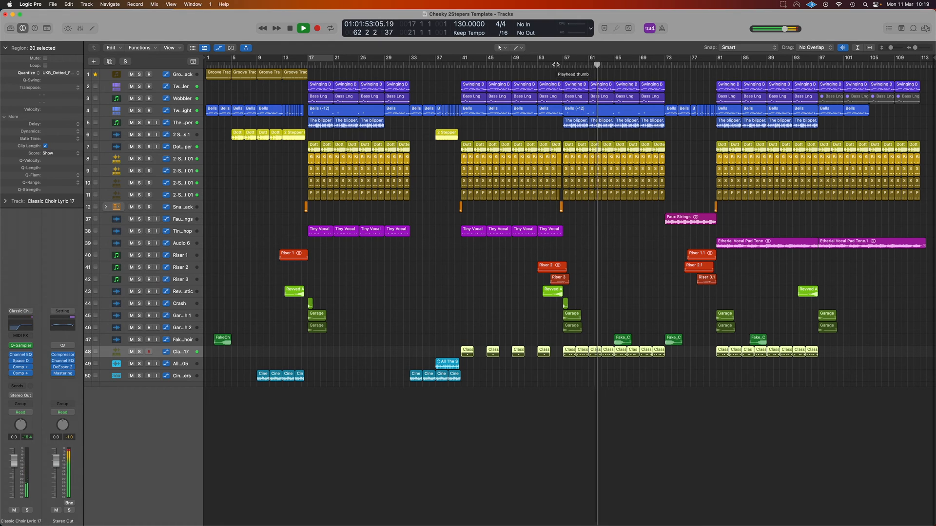
pyautogui.press('space')
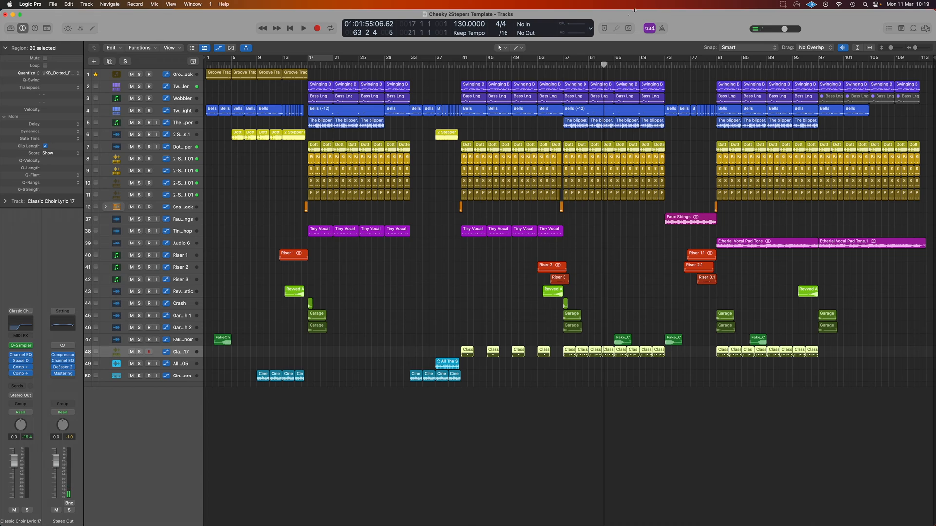
# Step: Play the full mix from bar 80 into the final drop and stop
pyautogui.click(712, 65)
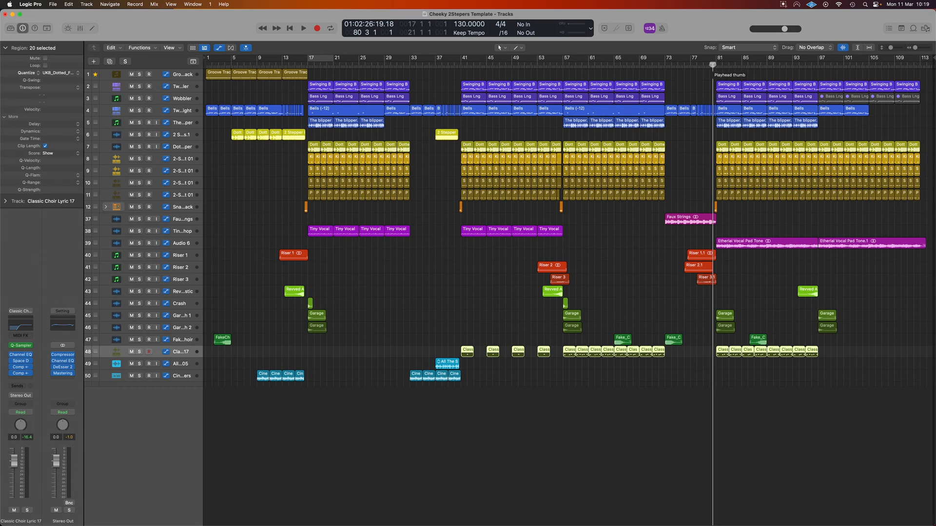
pyautogui.press('space')
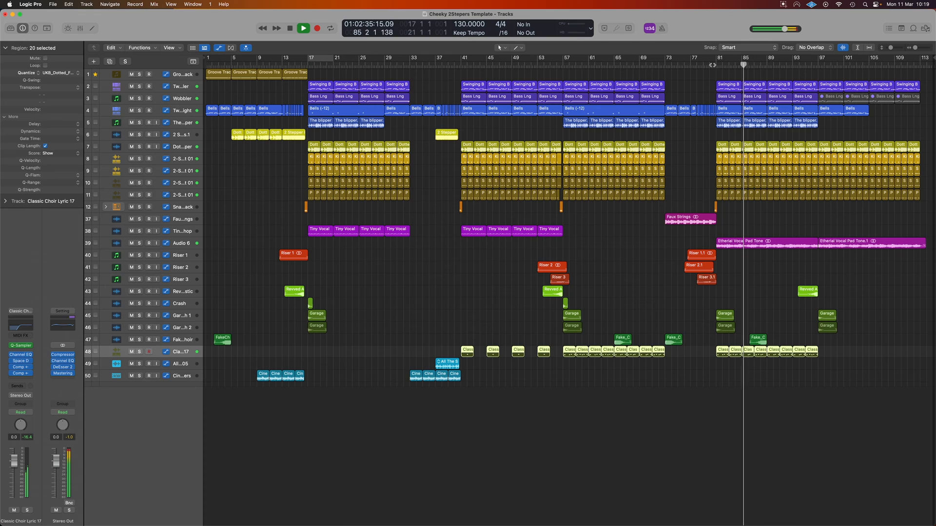
pyautogui.press('space')
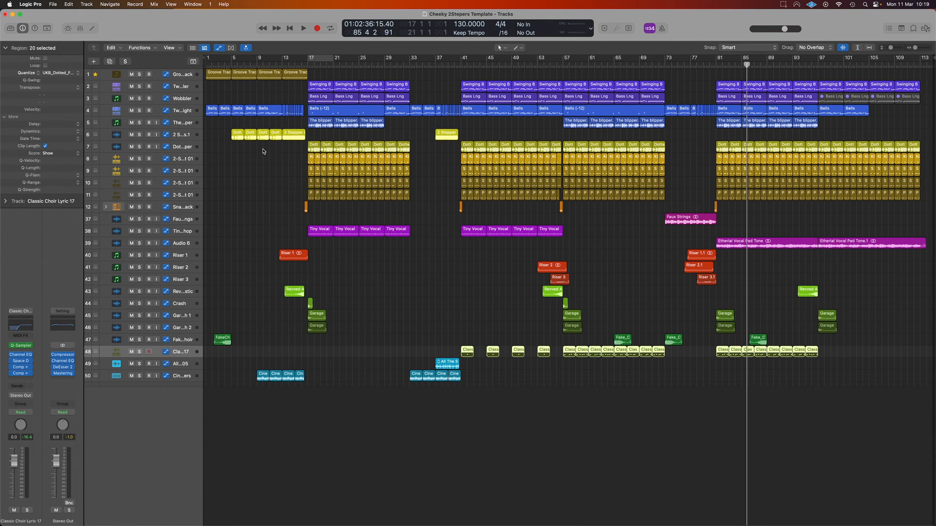
# Step: Move the playhead to bar 3 and inspect the FakeChoir track's Space Designer settings, then close the plug-in
pyautogui.click(218, 64)
pyautogui.click(182, 343)
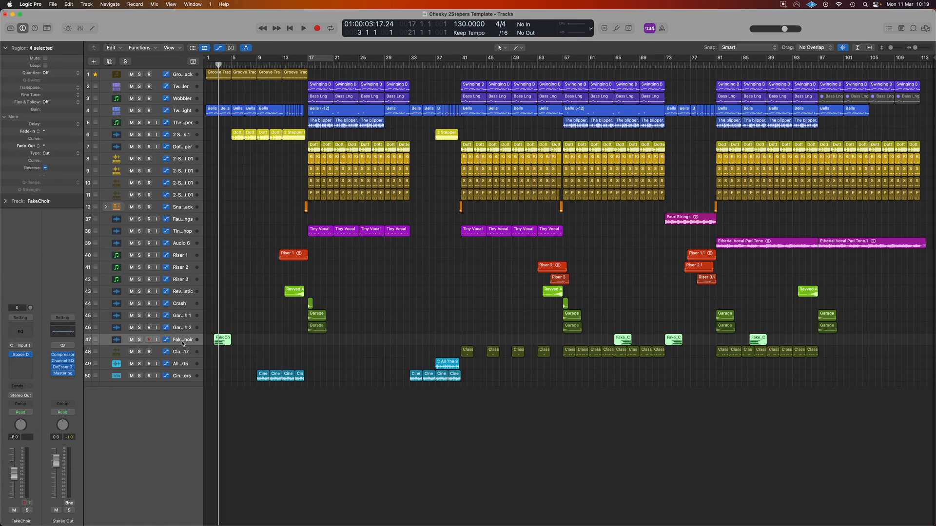
pyautogui.click(21, 356)
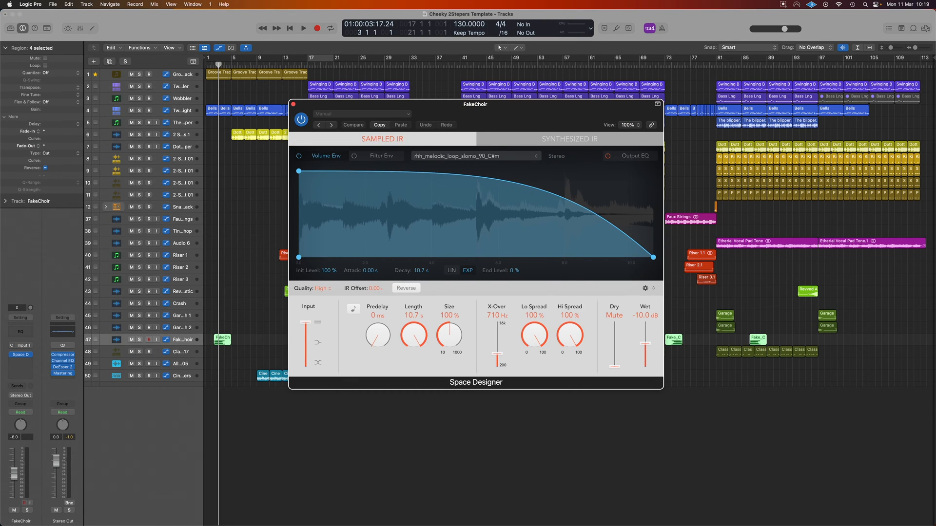
pyautogui.click(293, 104)
# Step: Solo the FakeChoir track, play it from bar 3, then stop and unsolo it
pyautogui.click(139, 339)
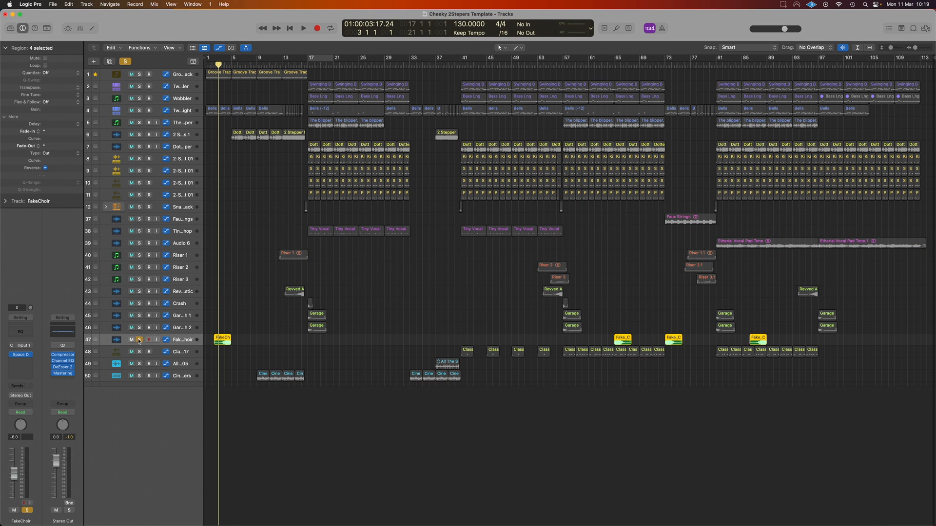
pyautogui.press('space')
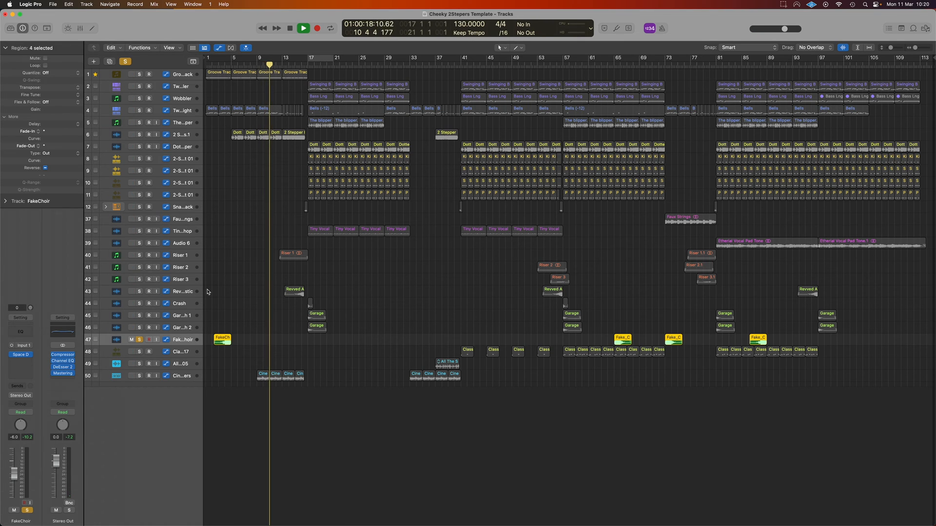
pyautogui.press('space')
pyautogui.click(140, 342)
# Step: Play the FakeChoir swells in the full mix from about bar 3 and again from bar 64
pyautogui.doubleClick(223, 64)
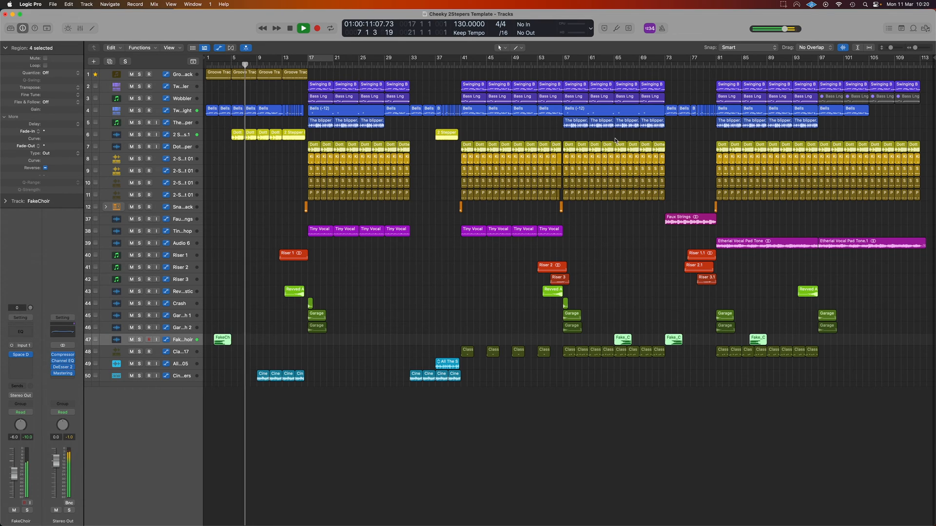
pyautogui.press('space')
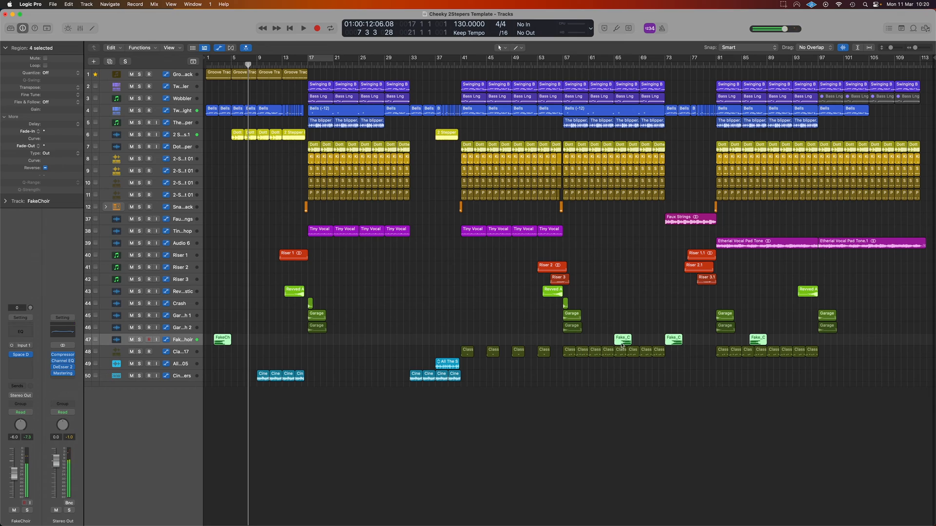
pyautogui.click(618, 65)
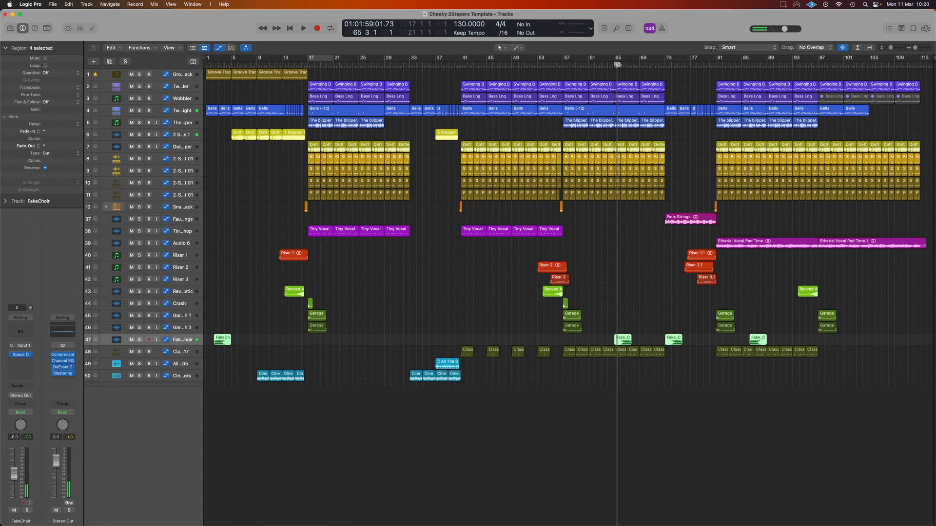
pyautogui.moveTo(618, 65); pyautogui.dragTo(613, 65)
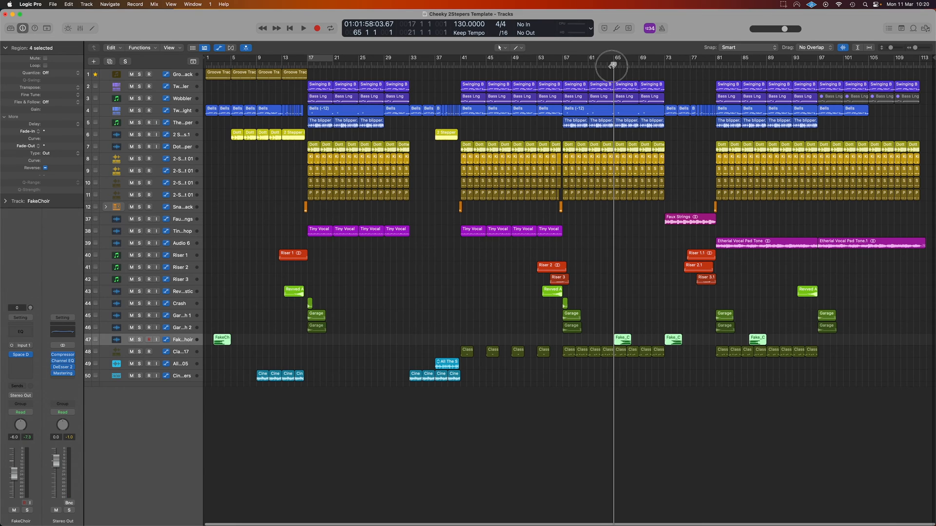
pyautogui.moveTo(612, 65); pyautogui.dragTo(608, 66)
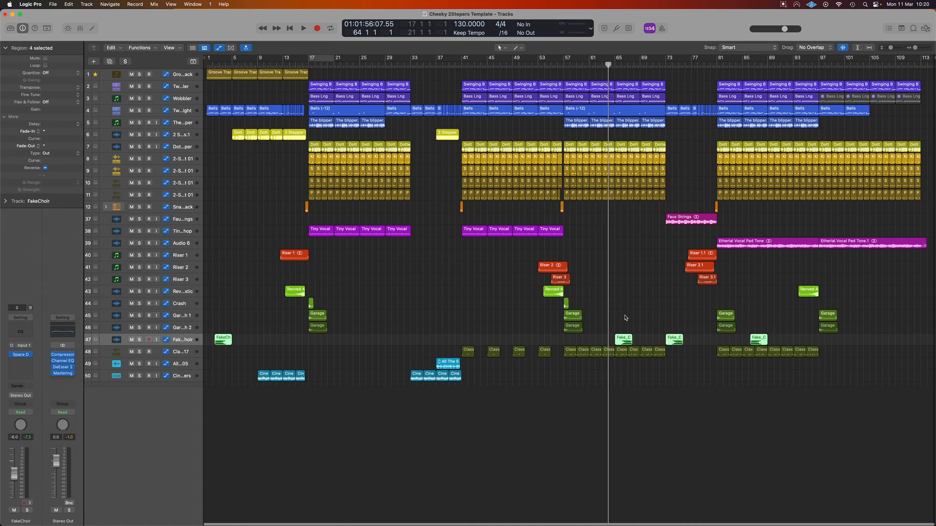
pyautogui.press('space')
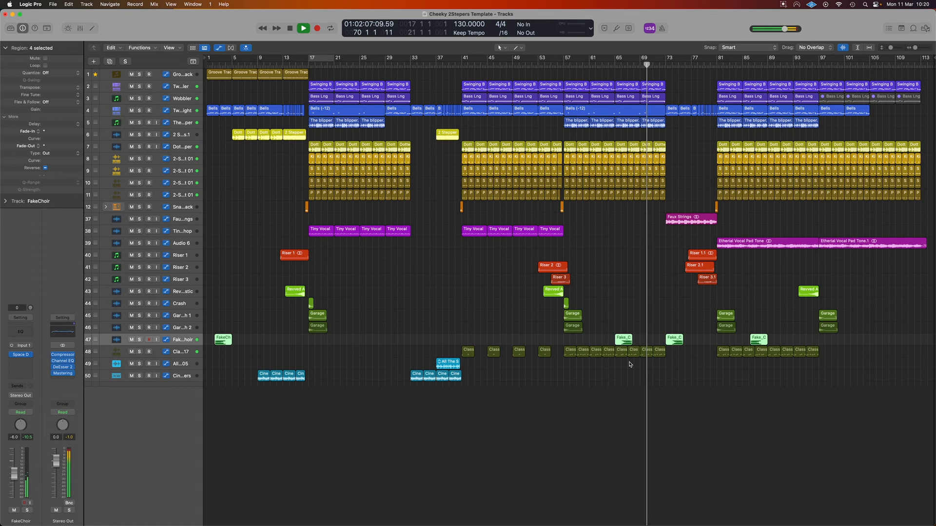
pyautogui.press('space')
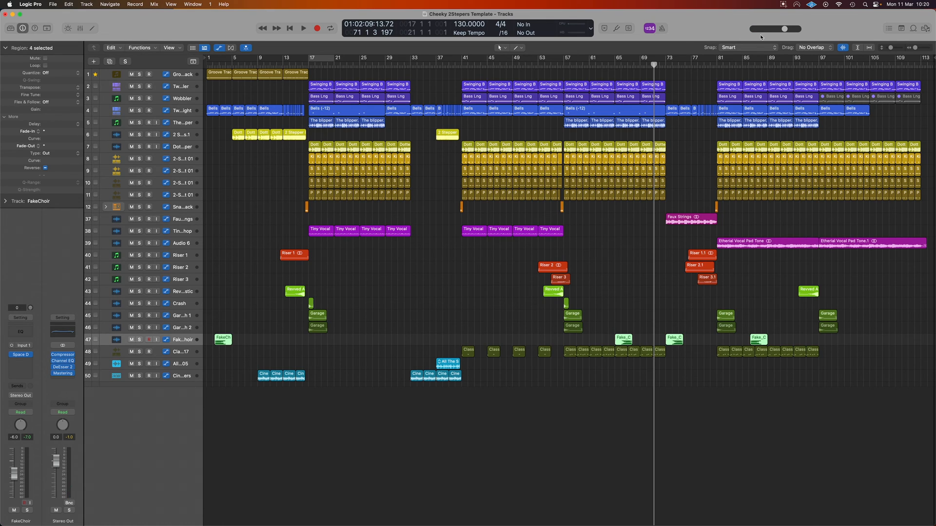
# Step: Play the full mix from bar 85 through the last FakeChoir region and stop
pyautogui.click(745, 65)
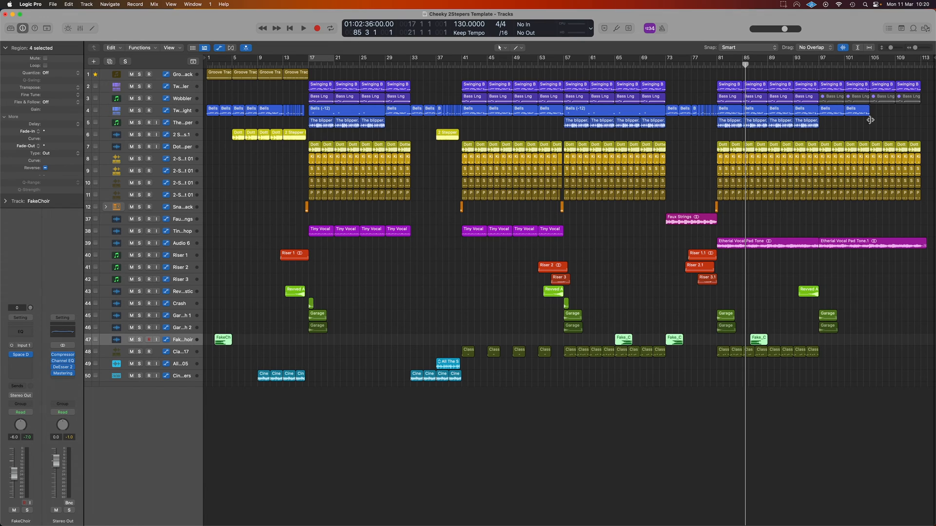
pyautogui.press('space')
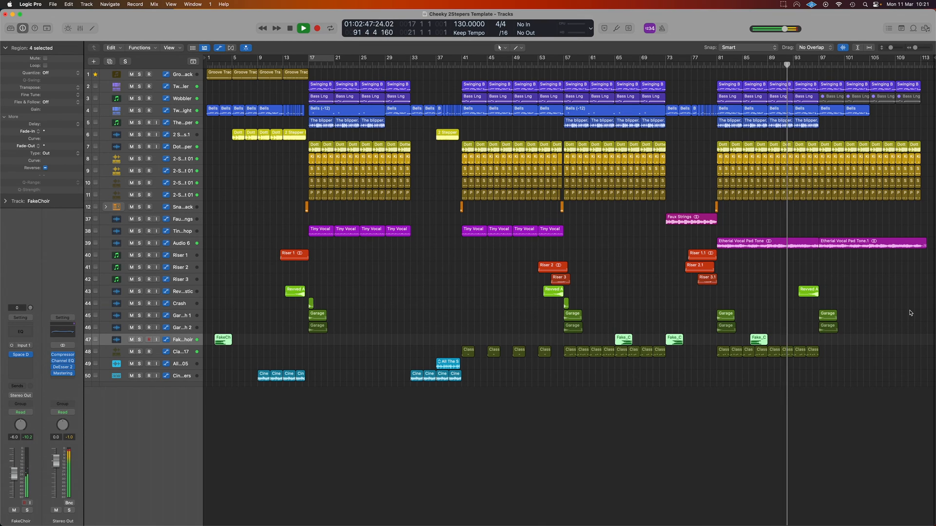
pyautogui.press('space')
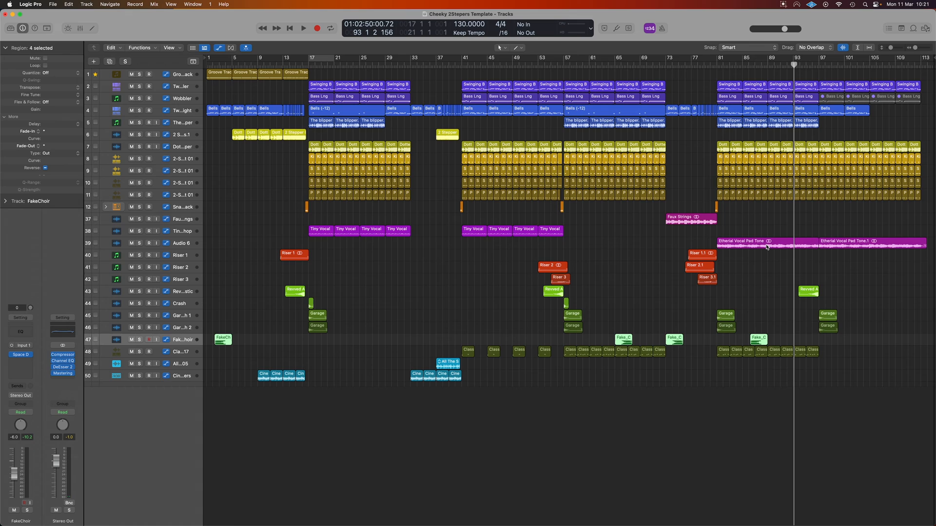
# Step: Select the Audio 6 vocal pad track and inspect its Space Designer reverb, then close the plug-in
pyautogui.click(183, 246)
pyautogui.click(21, 356)
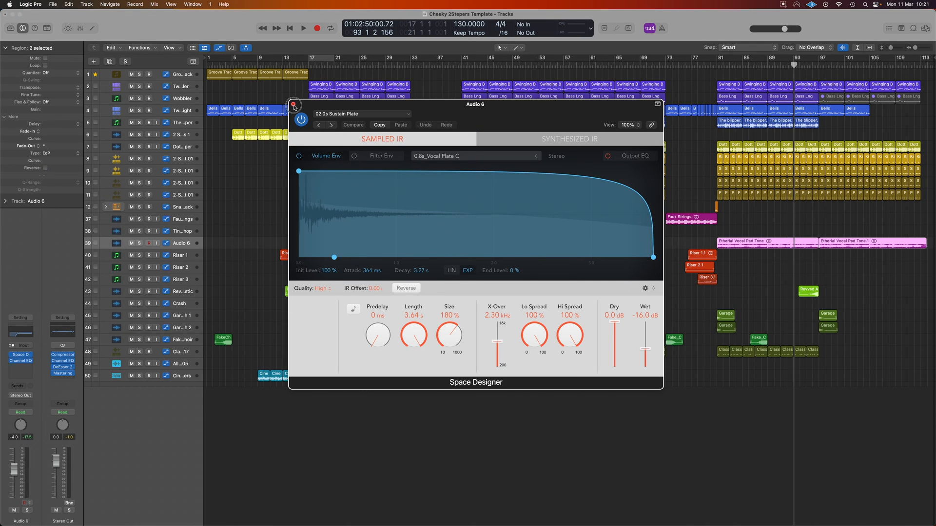
pyautogui.click(293, 104)
# Step: Solo the Audio 6 vocal pad track, play it briefly from bar 93, then stop and unsolo it
pyautogui.click(138, 244)
pyautogui.press('space')
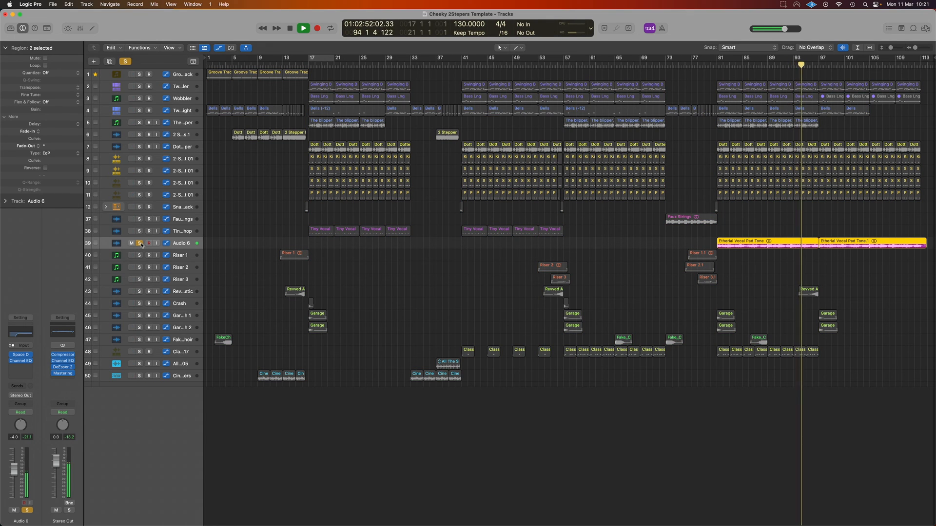
pyautogui.press('space')
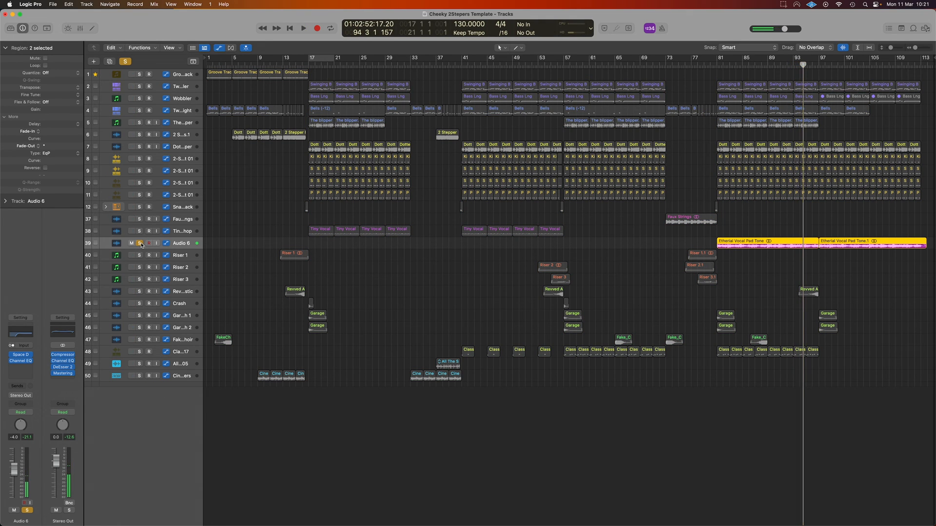
pyautogui.click(140, 243)
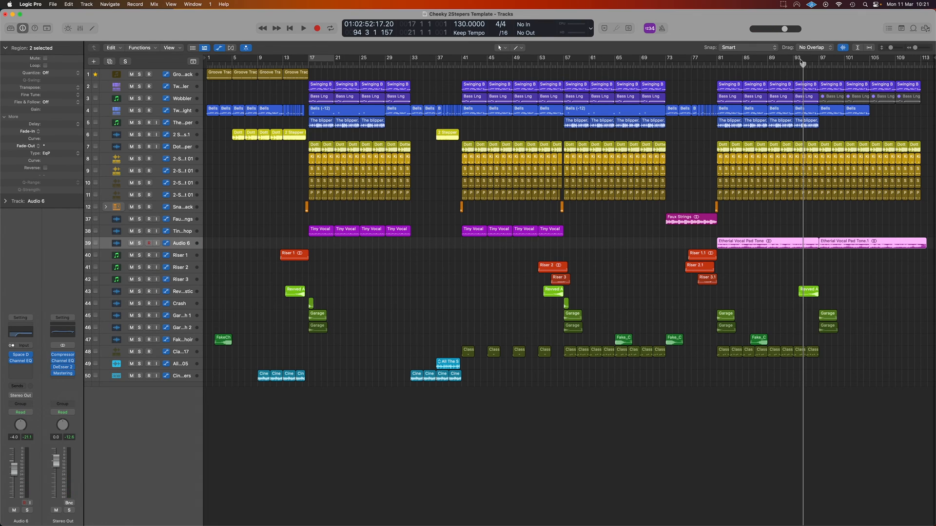
# Step: Play the full mix from just before bar 97 to hear the second Etherial Vocal Pad Tone region in context
pyautogui.click(811, 65)
pyautogui.press('space')
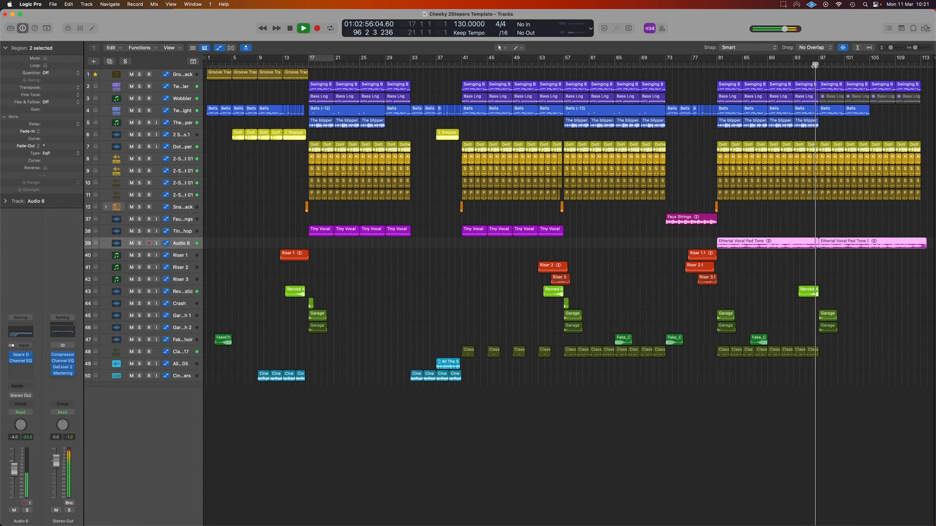
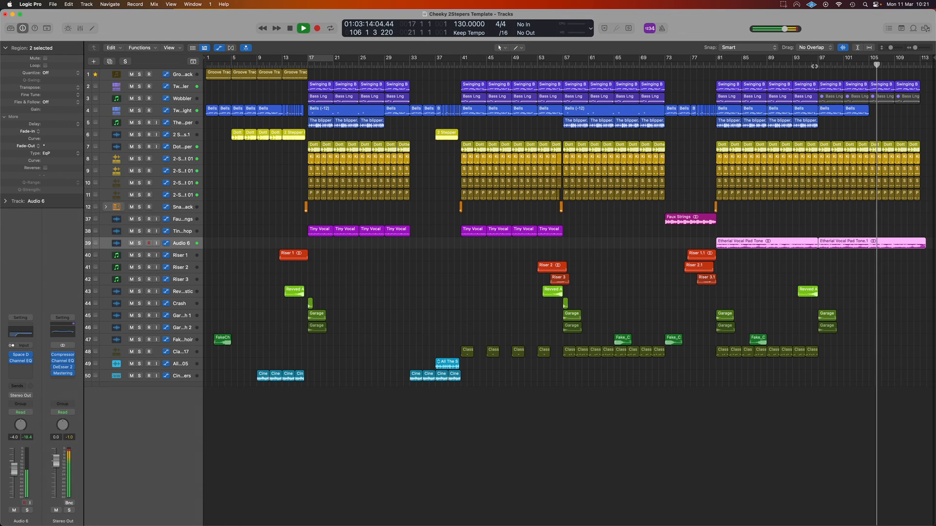
# Step: Solo the Faux Strings track, play it from just before bar 73, then unsolo it
pyautogui.press('space')
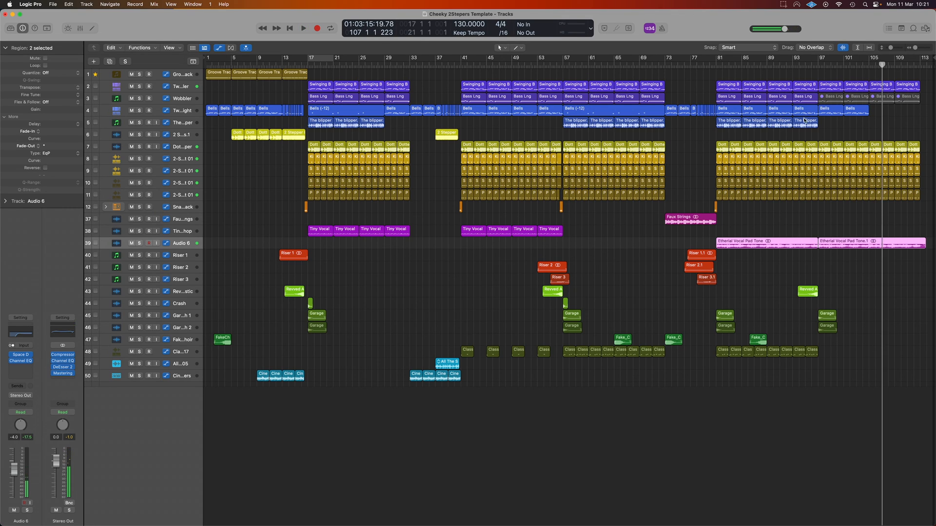
pyautogui.click(664, 65)
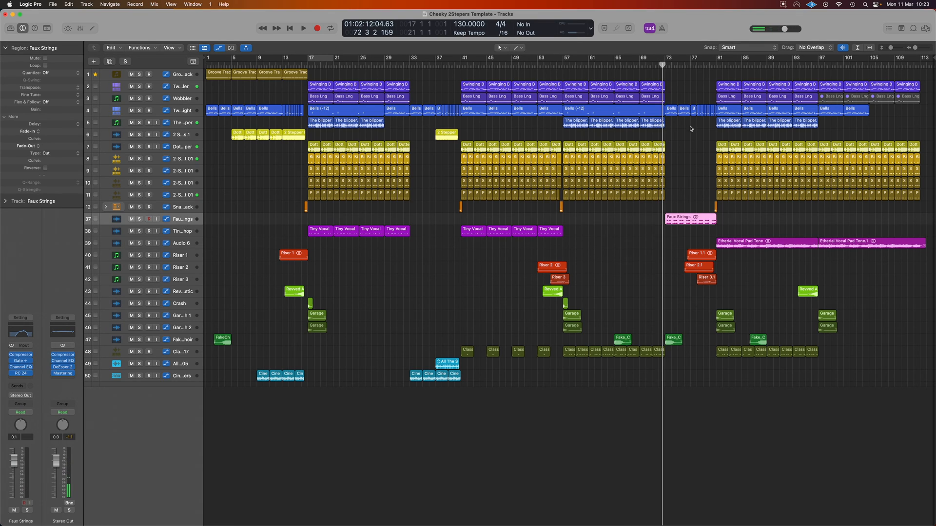
pyautogui.click(27, 510)
pyautogui.press('space')
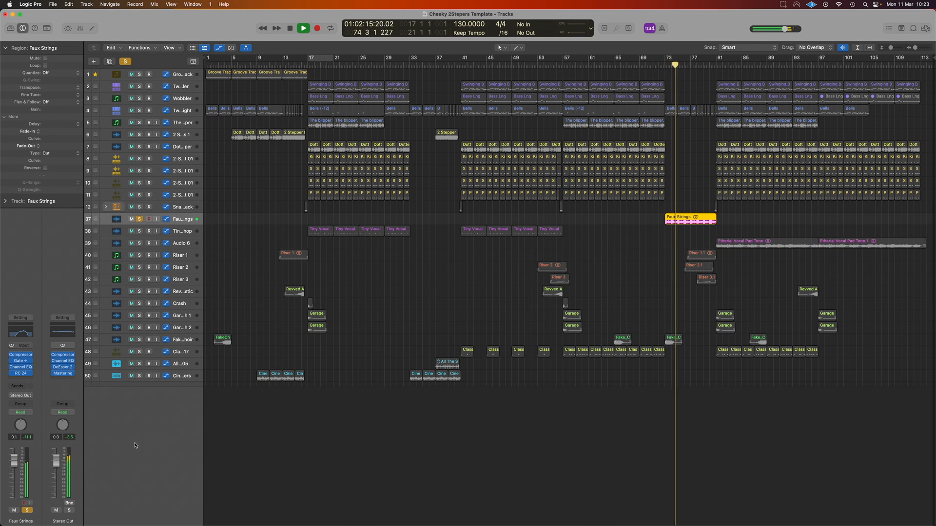
pyautogui.click(27, 509)
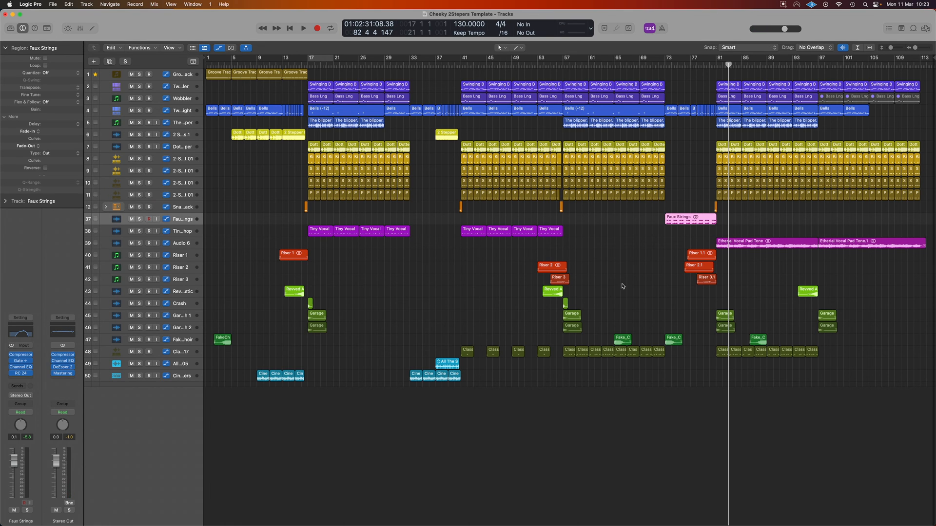
# Step: Solo the Riser 1, Riser 2 and Riser 3 tracks one after another while playing their build-up into bar 81, then stop
pyautogui.scroll(10, 698, 252)
pyautogui.hscroll(3, 698, 251)
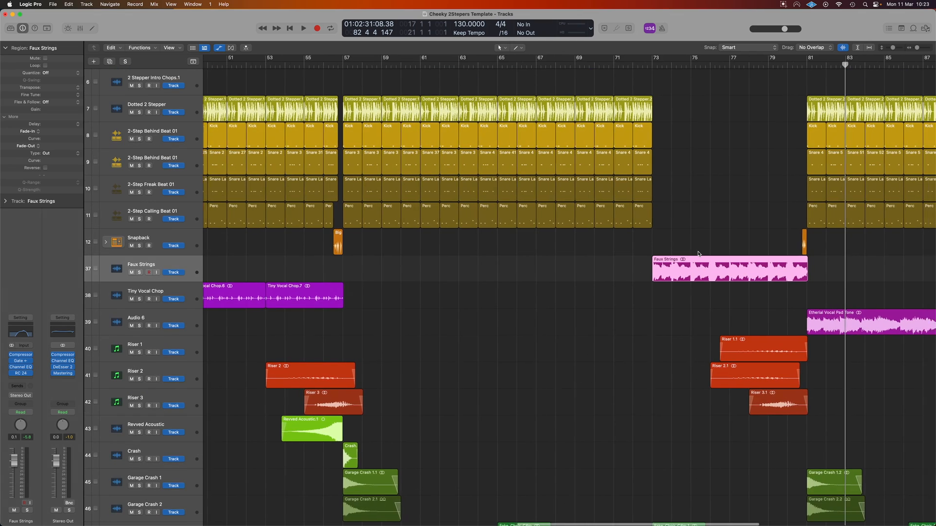
pyautogui.scroll(-3, 698, 252)
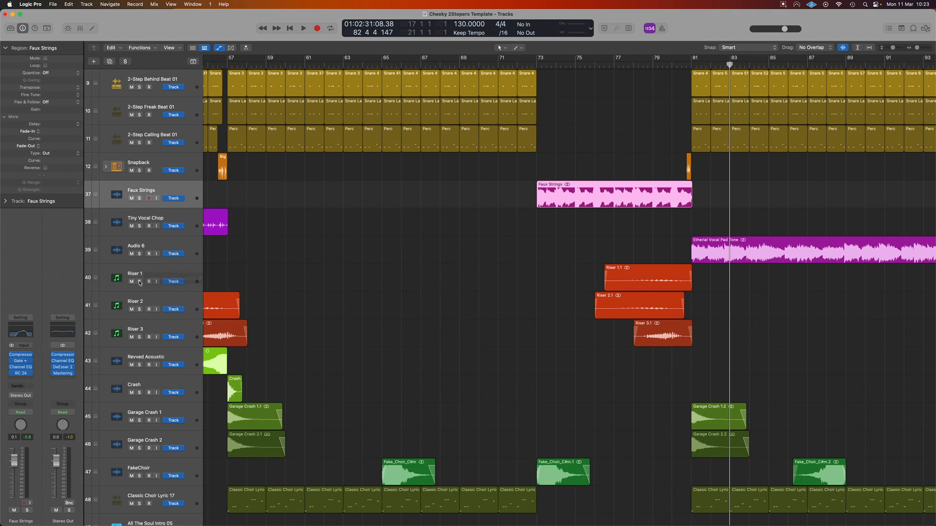
pyautogui.click(187, 274)
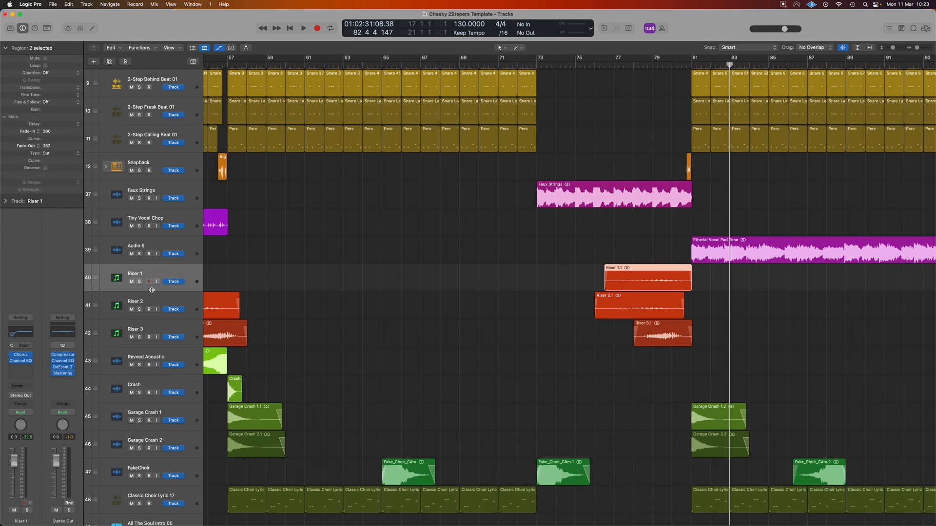
pyautogui.click(139, 282)
pyautogui.hotkey('shift', 'space')
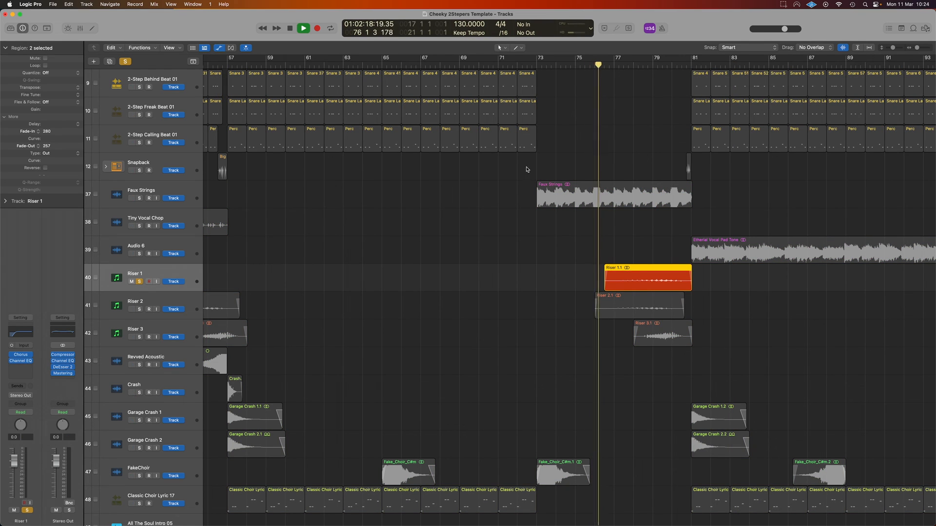
pyautogui.click(140, 310)
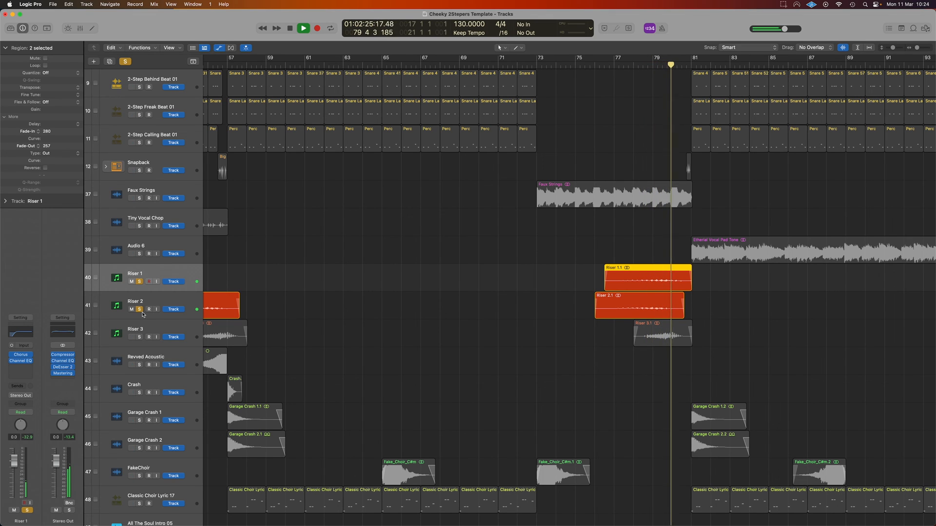
pyautogui.press('space')
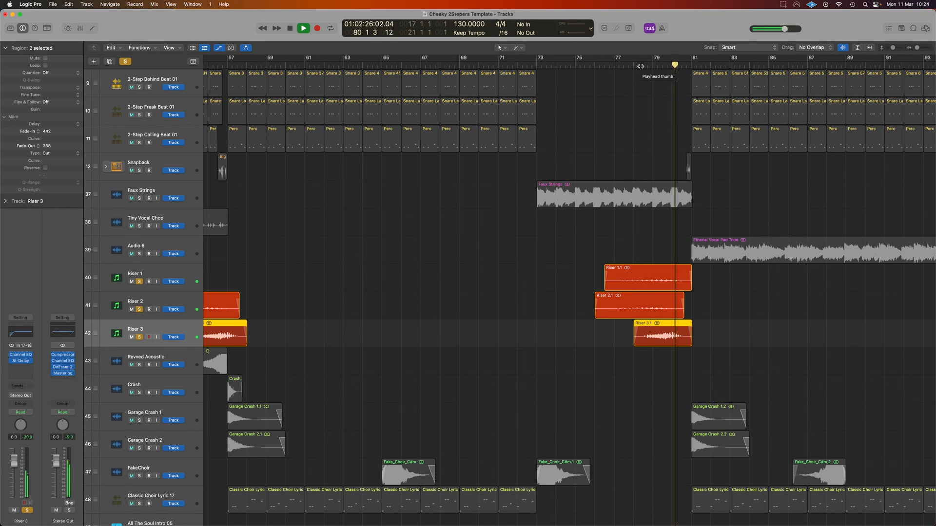
pyautogui.scroll(-3, 590, 213)
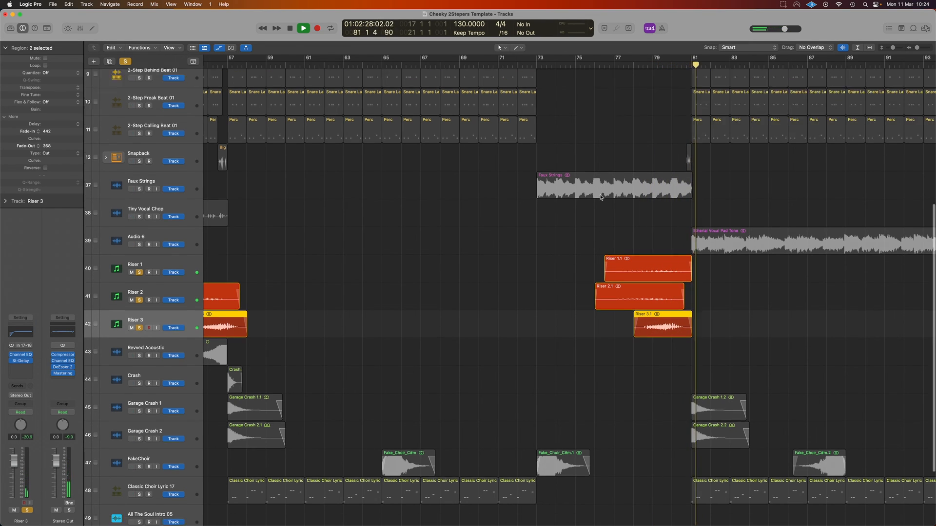
pyautogui.press('space')
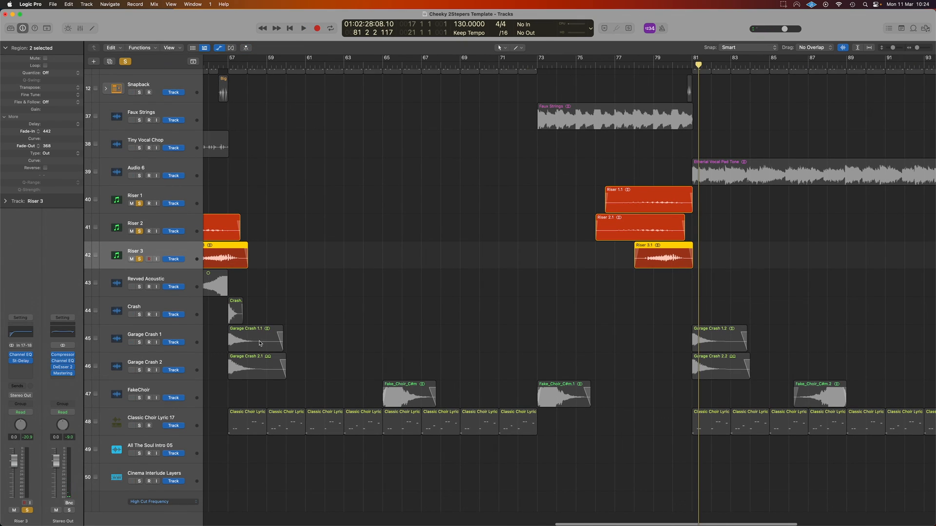
# Step: Add Garage Crash 1 and Garage Crash 2 to the soloed risers, play from just before bar 81, then stop
pyautogui.click(183, 333)
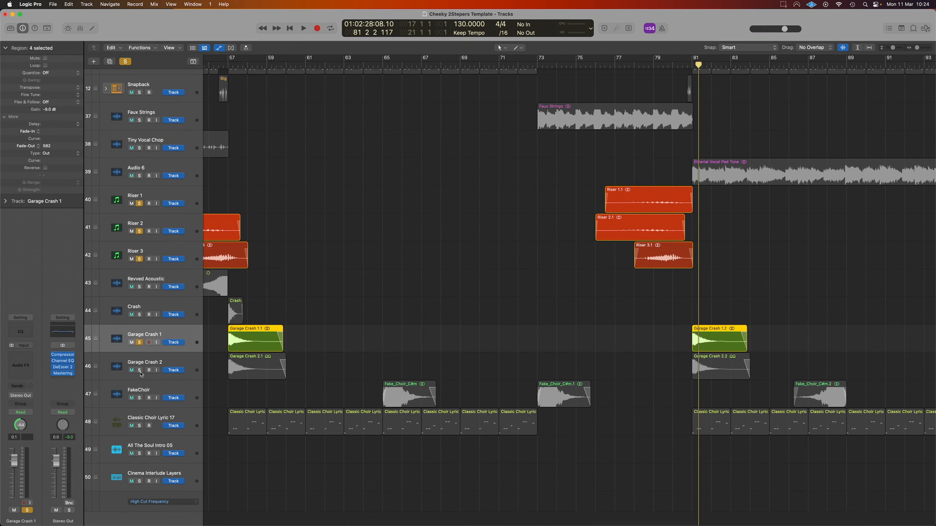
pyautogui.click(686, 65)
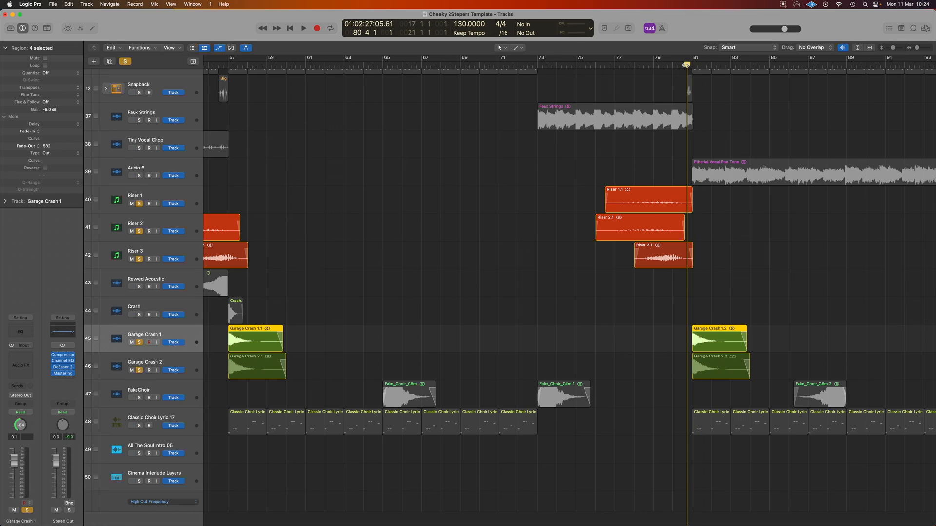
pyautogui.press('space')
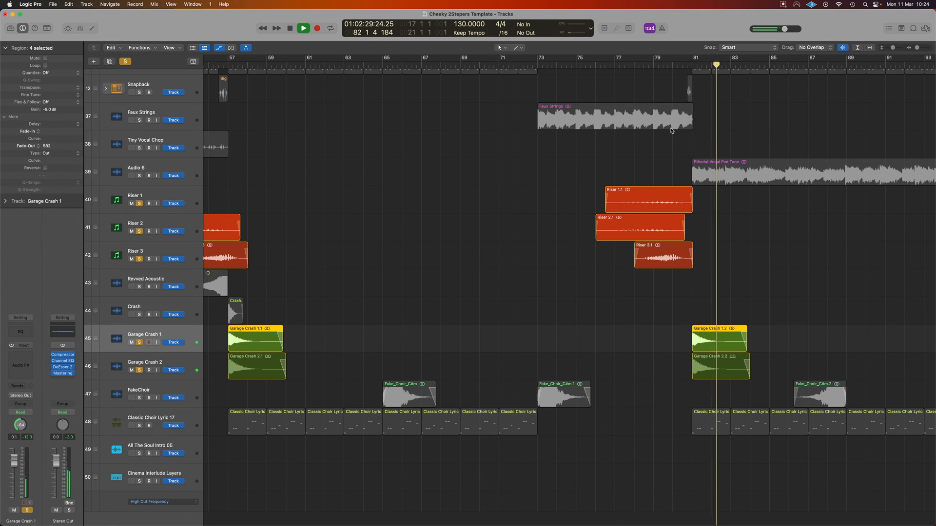
pyautogui.hscroll(-10, 587, 196)
pyautogui.press('space')
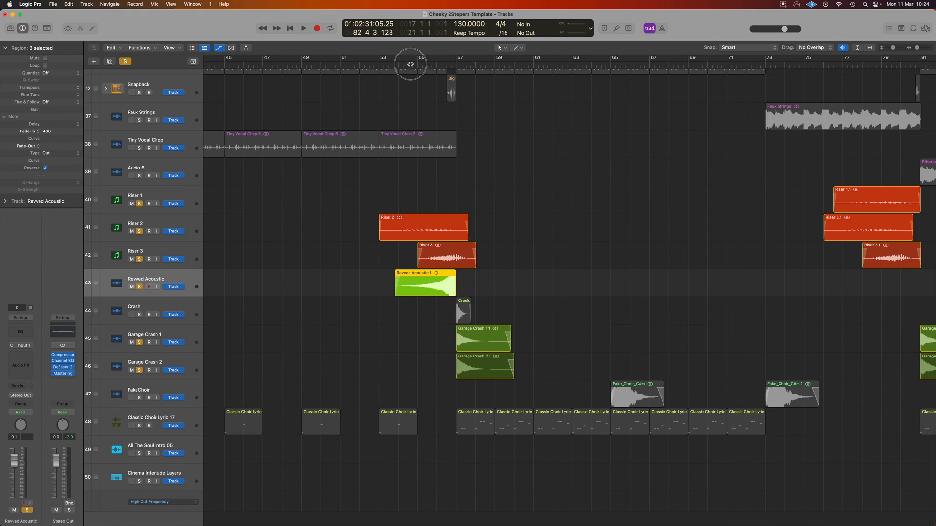
# Step: Solo the Revved Acoustic and Crash tracks as well and play the transition into bar 57
pyautogui.click(410, 64)
pyautogui.press('space')
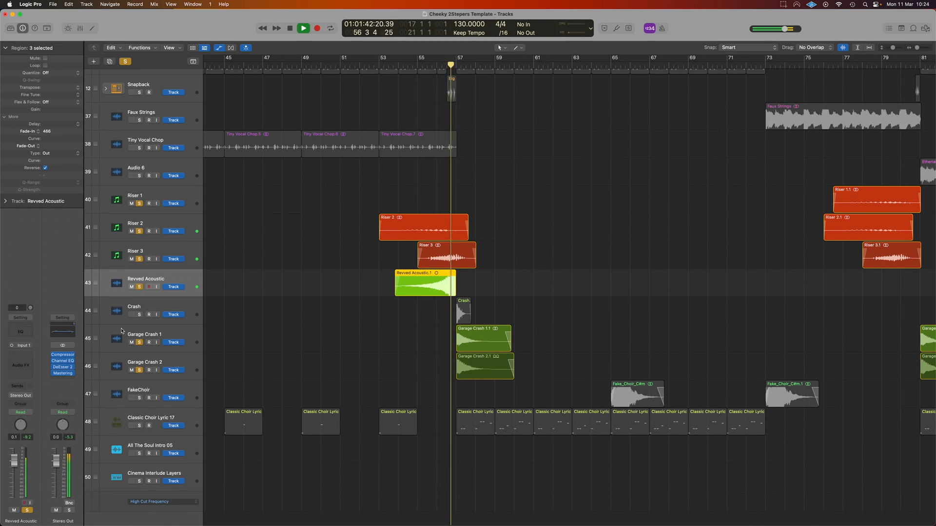
pyautogui.press('space')
pyautogui.click(145, 315)
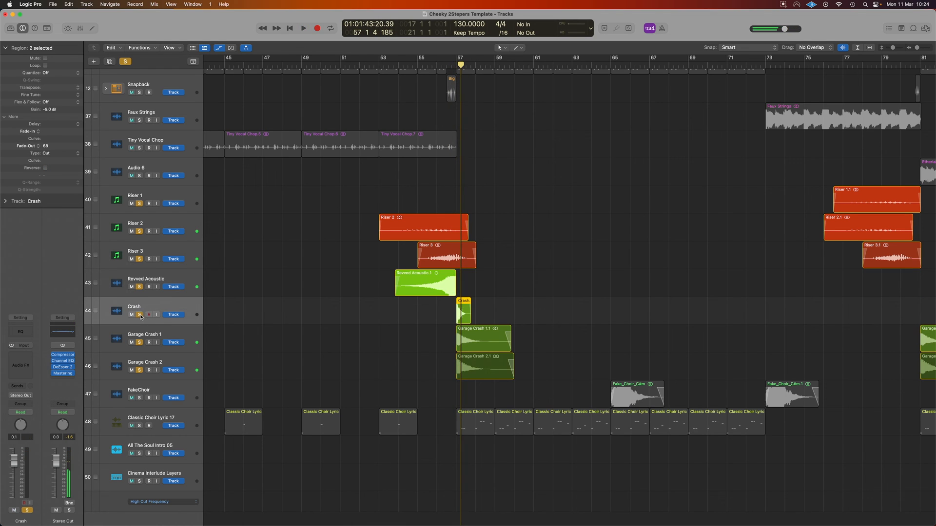
pyautogui.click(447, 65)
pyautogui.press('space')
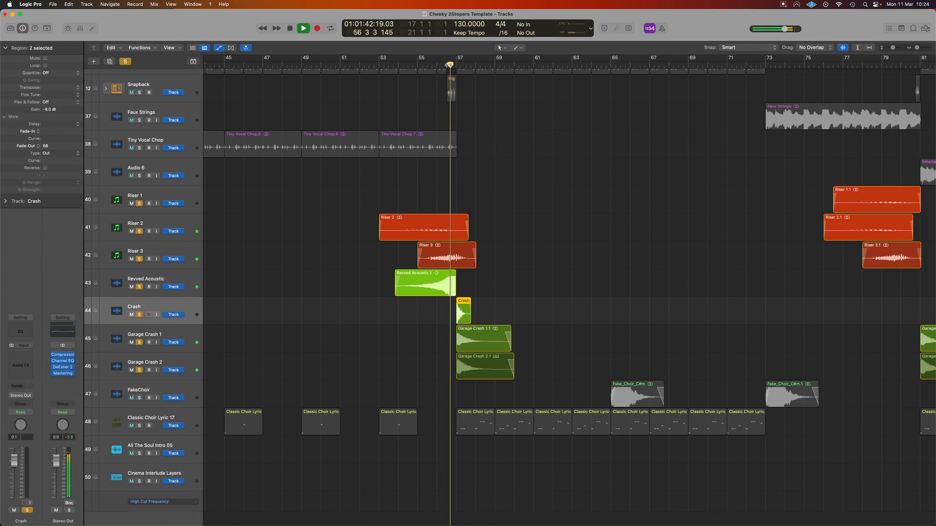
# Step: Clear all track solos so the full mix plays, with the whole arrangement fitted in the window
pyautogui.hscroll(5, 638, 186)
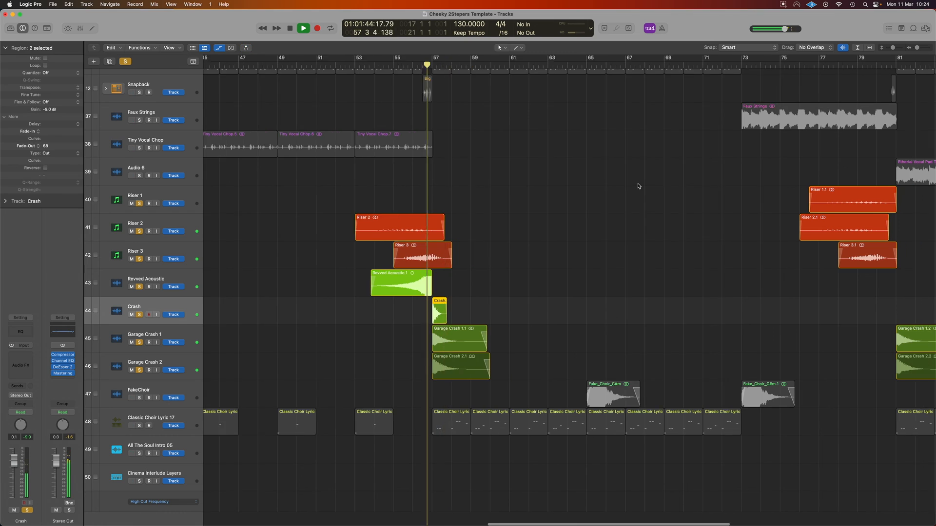
pyautogui.press('super+Up')
pyautogui.press('super+Up')
pyautogui.press('super+Up')
pyautogui.press('super+Up')
pyautogui.press('super+Up')
pyautogui.press('super+Left')
pyautogui.press('super+Left')
pyautogui.press('super+Left')
pyautogui.press('super+Left')
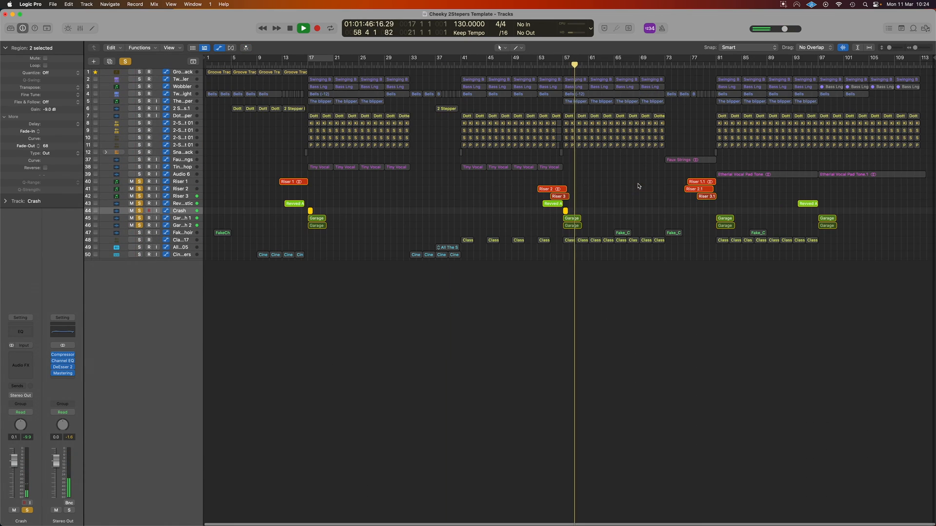
pyautogui.press('super+Down')
pyautogui.click(126, 62)
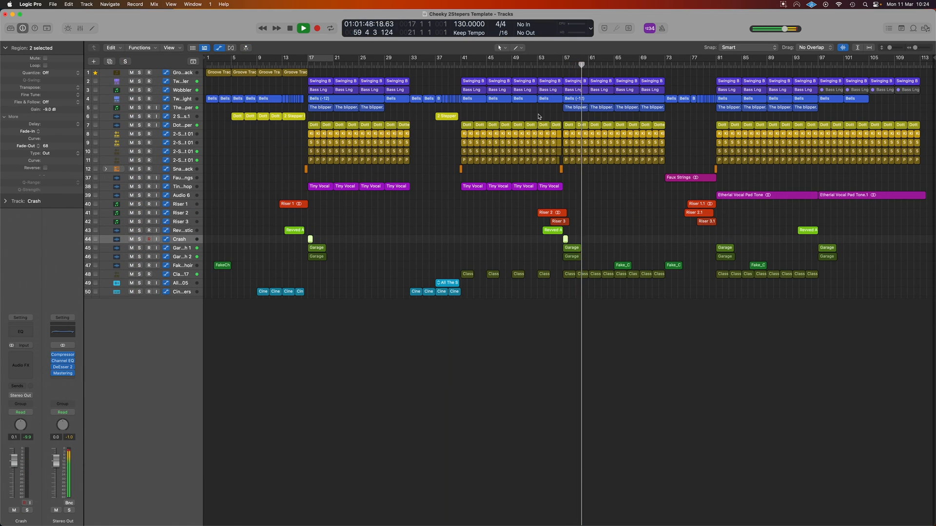
# Step: Play the full mix from bar 55 to hear the risers and crashes in context, then stop
pyautogui.click(551, 65)
pyautogui.click(576, 232)
pyautogui.scroll(2, 577, 232)
pyautogui.scroll(1, 577, 232)
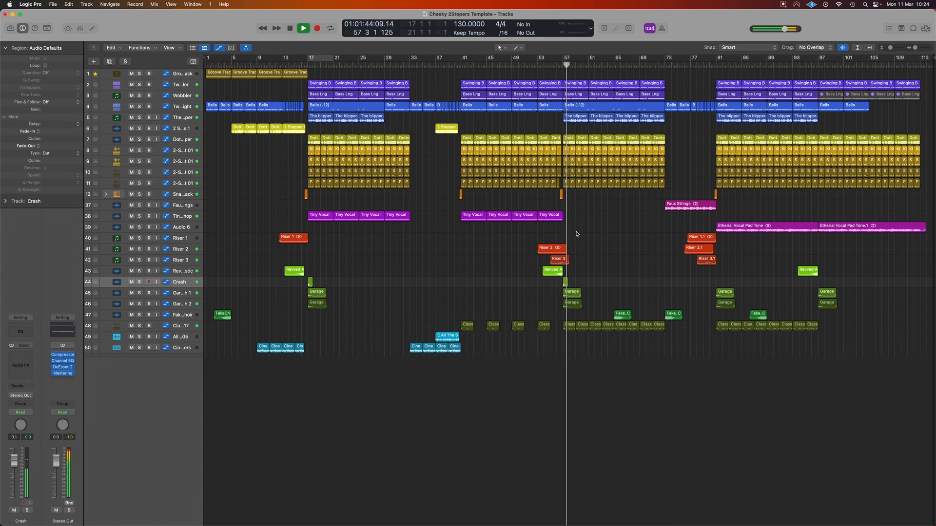
pyautogui.scroll(2, 575, 234)
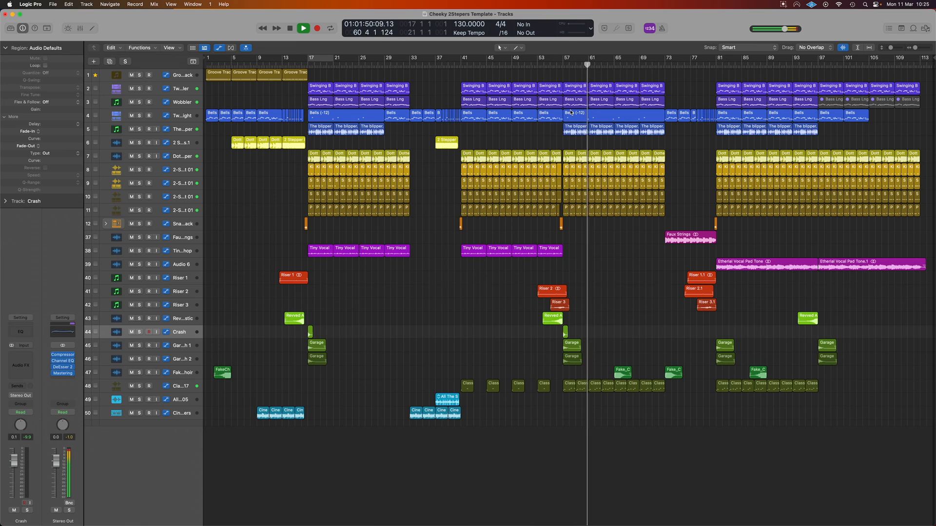
pyautogui.press('space')
# Step: Set a cycle range from bar 81 to bar 89, open the mixer, and loop the soloed Drums bus and two wobbler bass tracks
pyautogui.moveTo(718, 60); pyautogui.dragTo(765, 63)
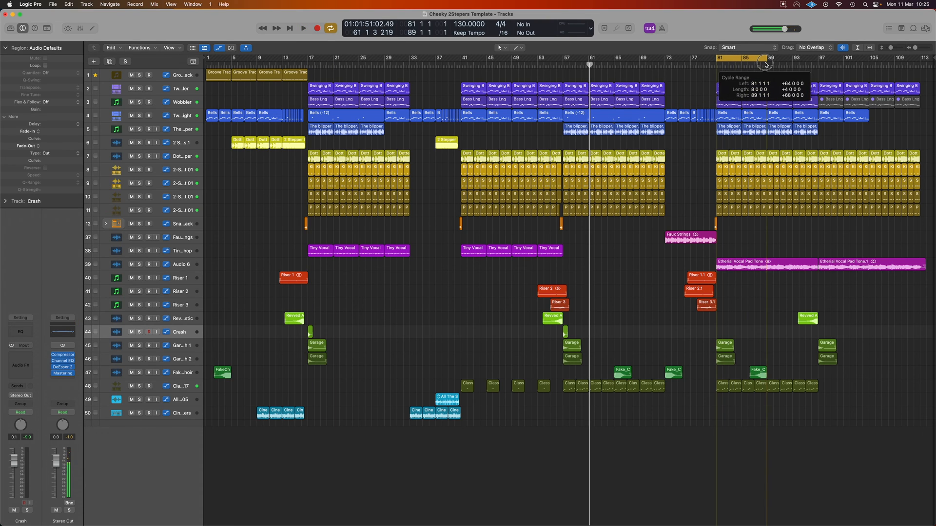
pyautogui.press('x')
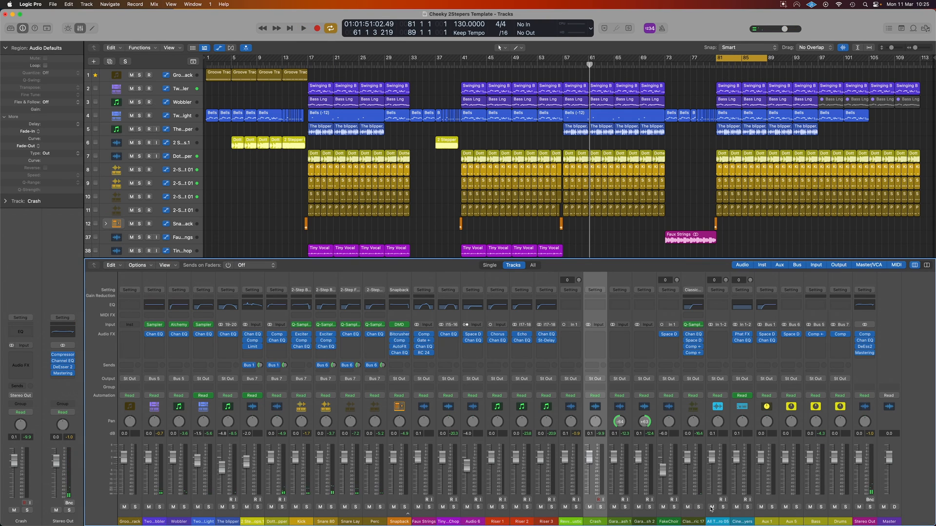
pyautogui.click(846, 508)
pyautogui.click(161, 507)
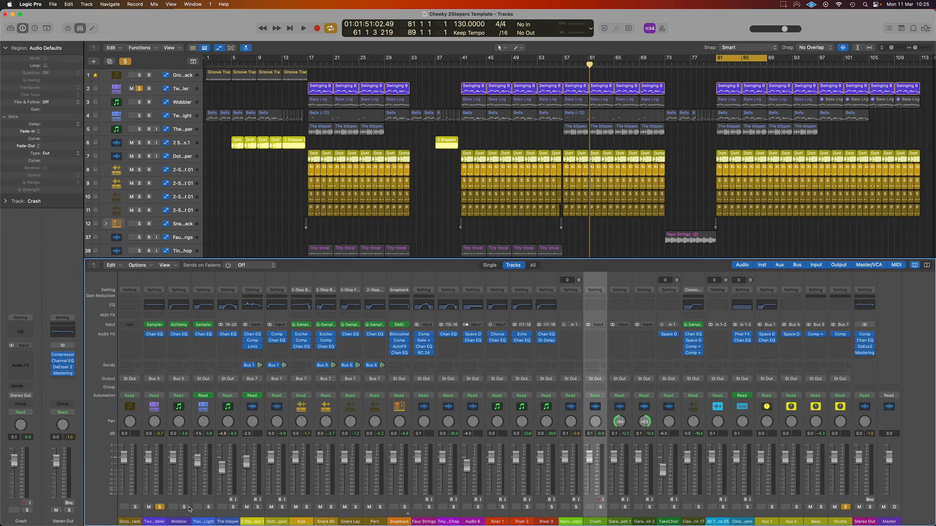
pyautogui.click(184, 508)
pyautogui.press('space')
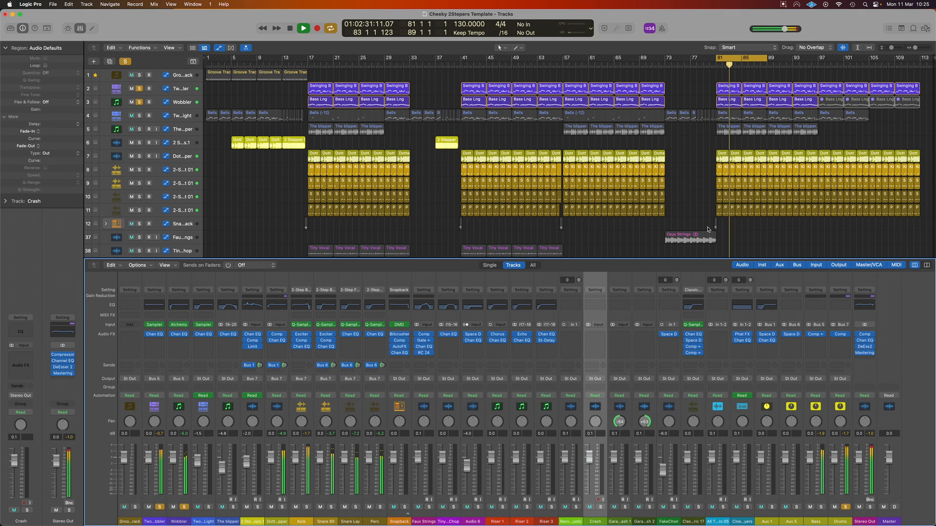
# Step: Add the bells, blipper, Audio 6 vocal pad and Classic Choir Lyric 17 tracks to the soloed loop one by one
pyautogui.click(141, 119)
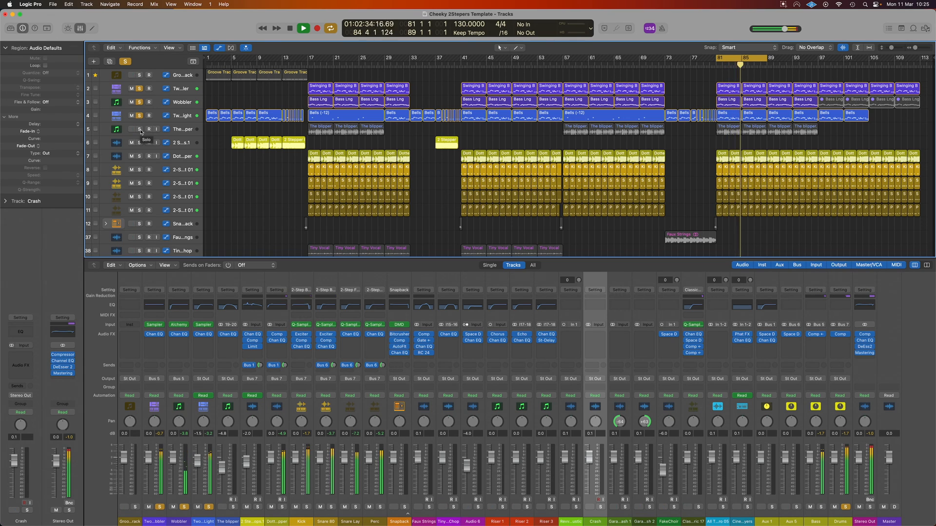
pyautogui.click(140, 130)
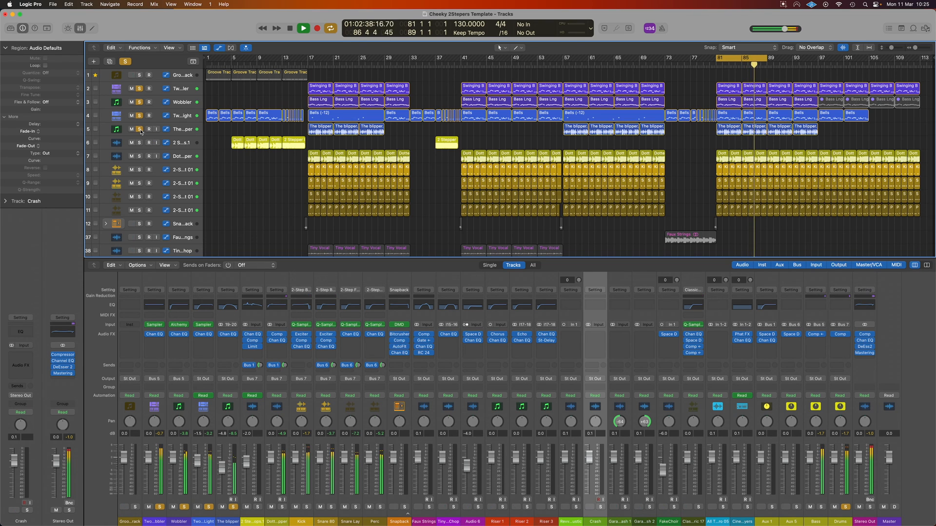
pyautogui.scroll(-5, 289, 132)
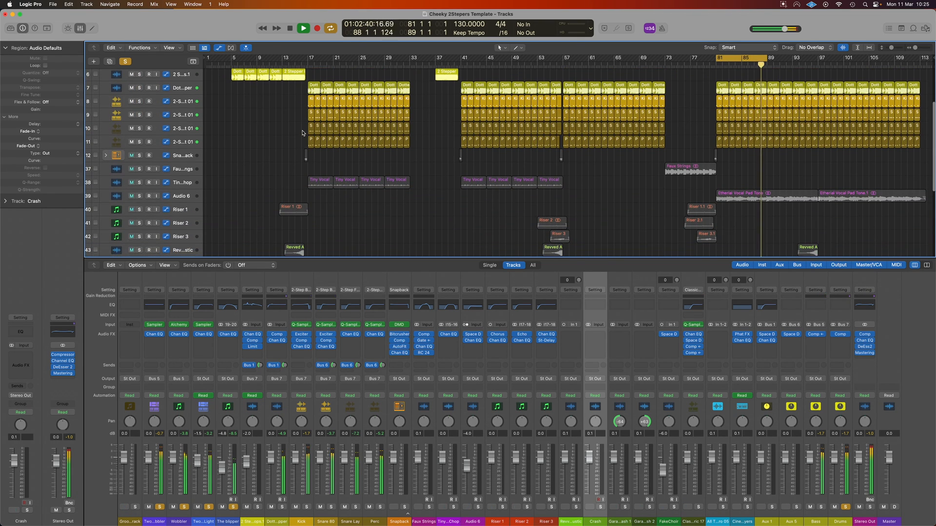
pyautogui.click(185, 197)
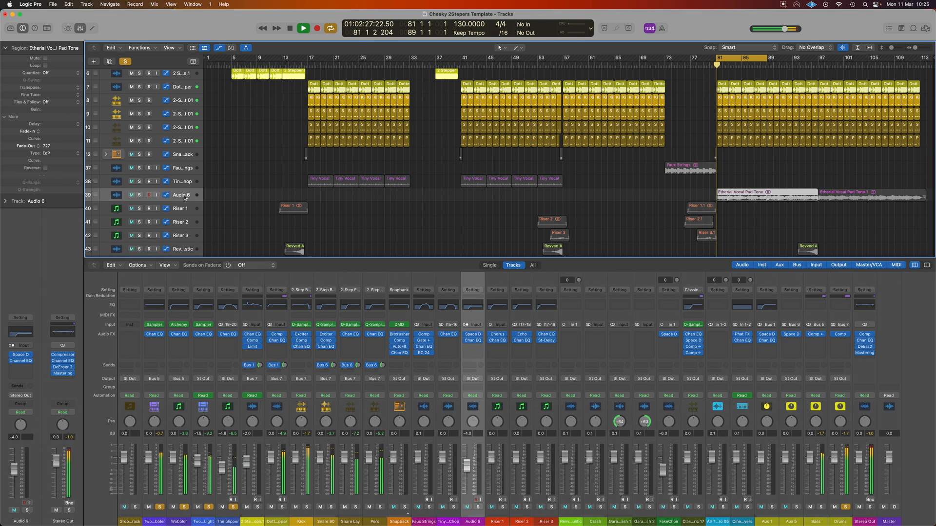
pyautogui.click(140, 196)
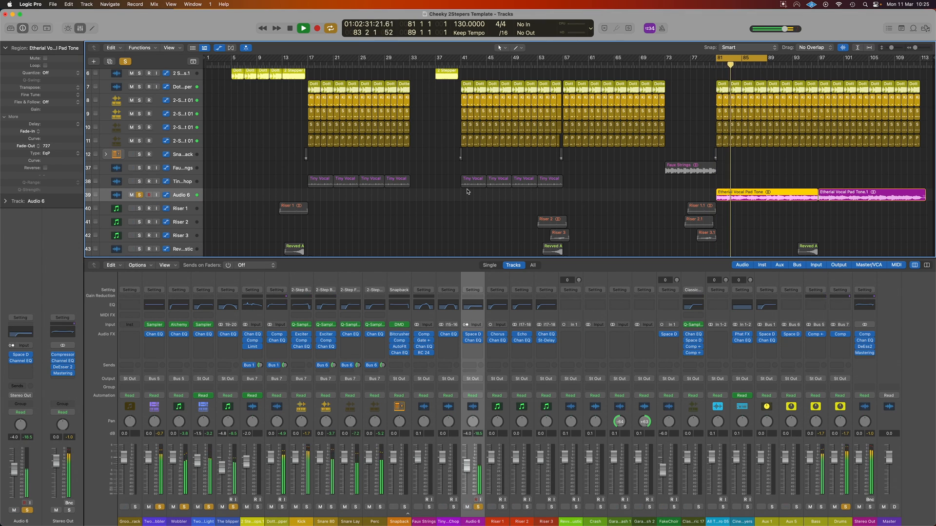
pyautogui.scroll(-2, 467, 192)
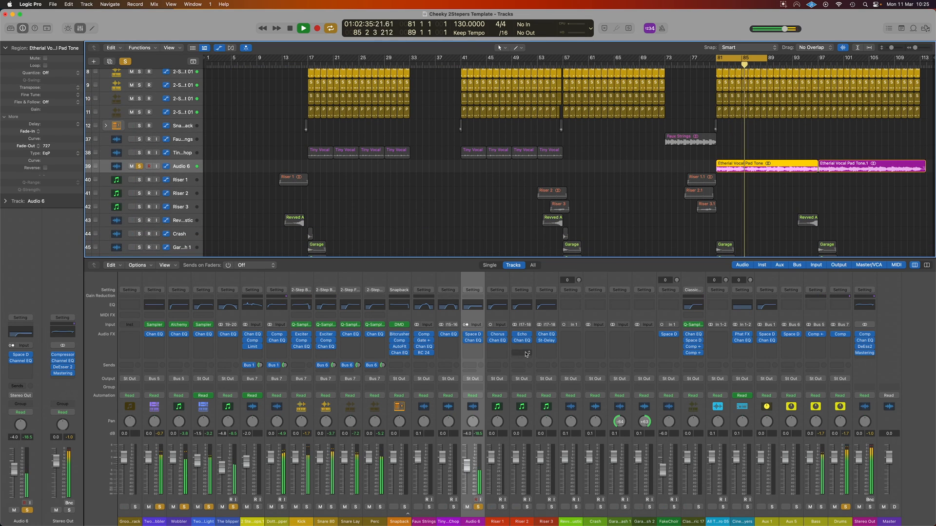
pyautogui.scroll(-4, 635, 204)
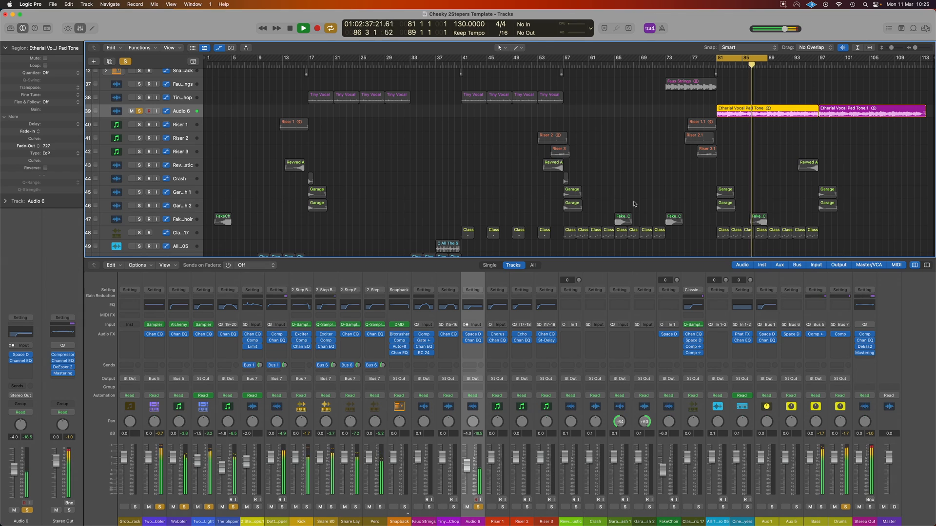
pyautogui.click(142, 233)
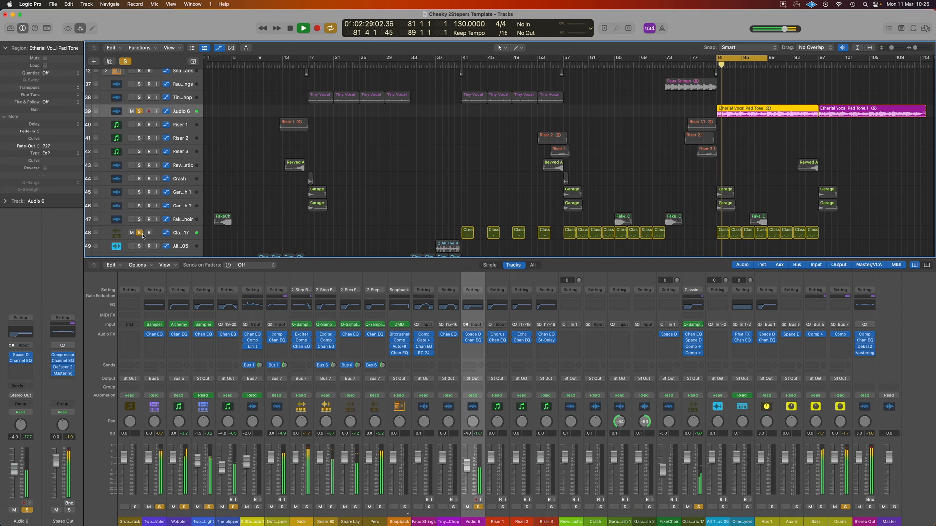
# Step: Add the FakeChoir track and both Garage Crash tracks to the soloed loop one by one
pyautogui.scroll(4, 379, 169)
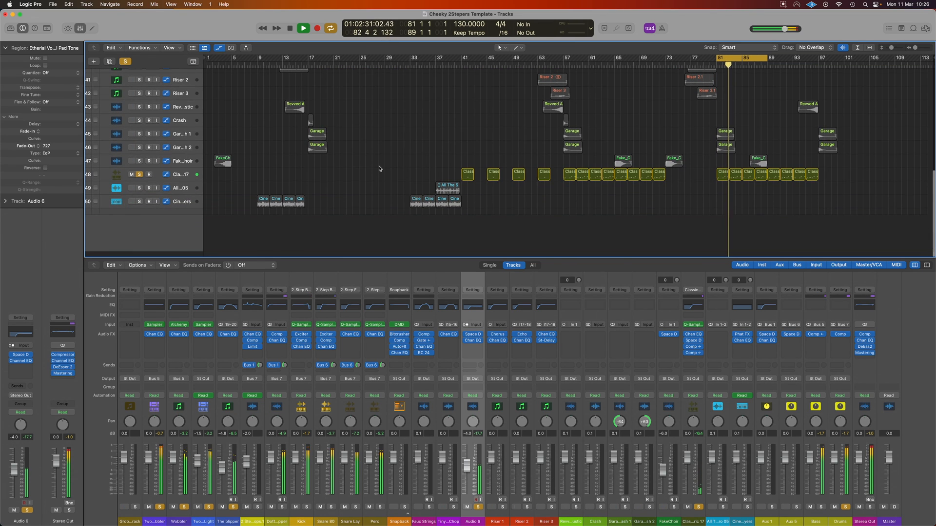
pyautogui.scroll(7, 379, 169)
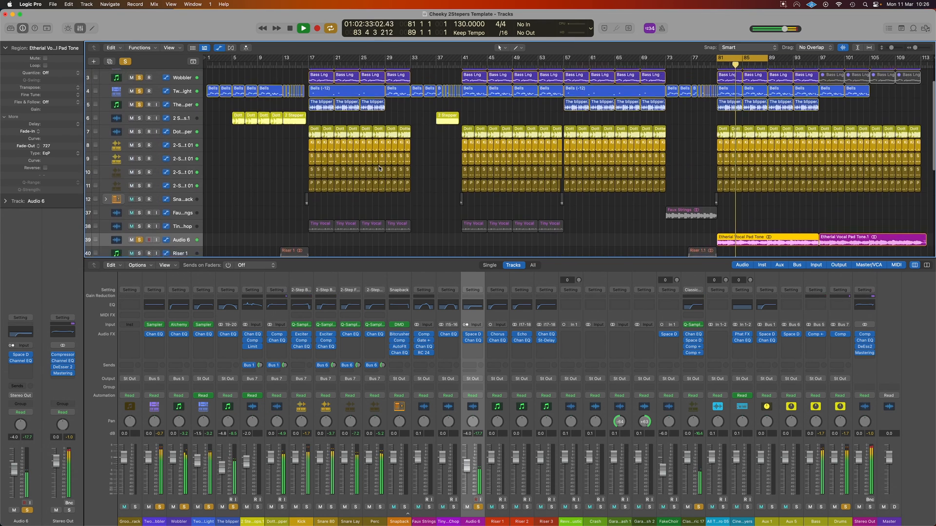
pyautogui.scroll(-6, 380, 169)
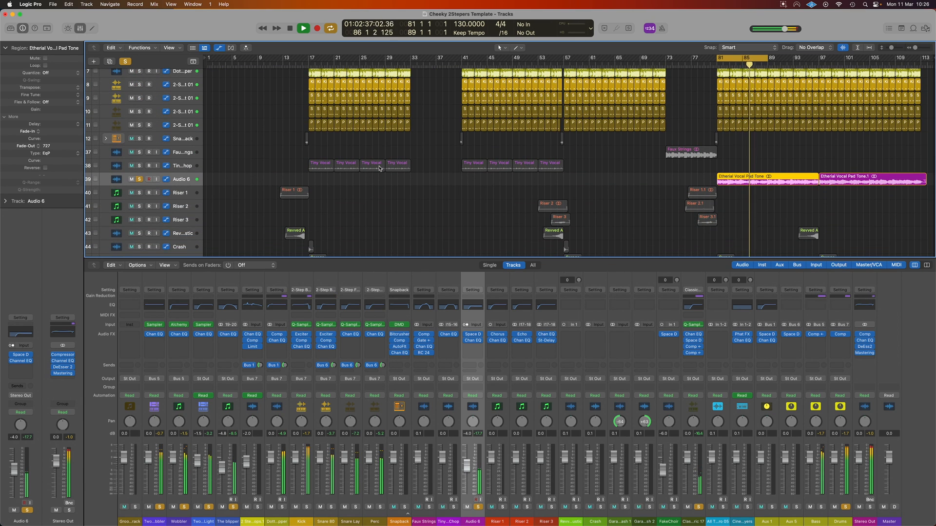
pyautogui.scroll(-6, 379, 169)
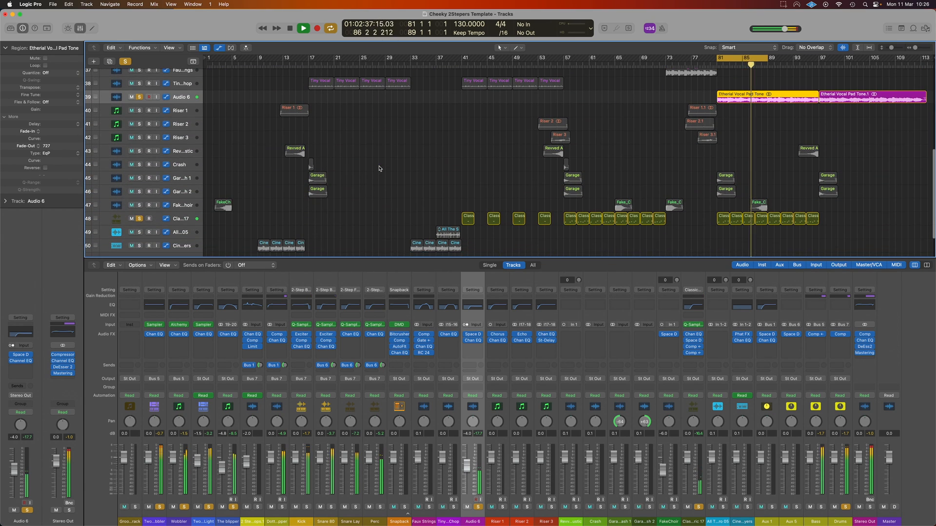
pyautogui.click(139, 205)
pyautogui.click(140, 191)
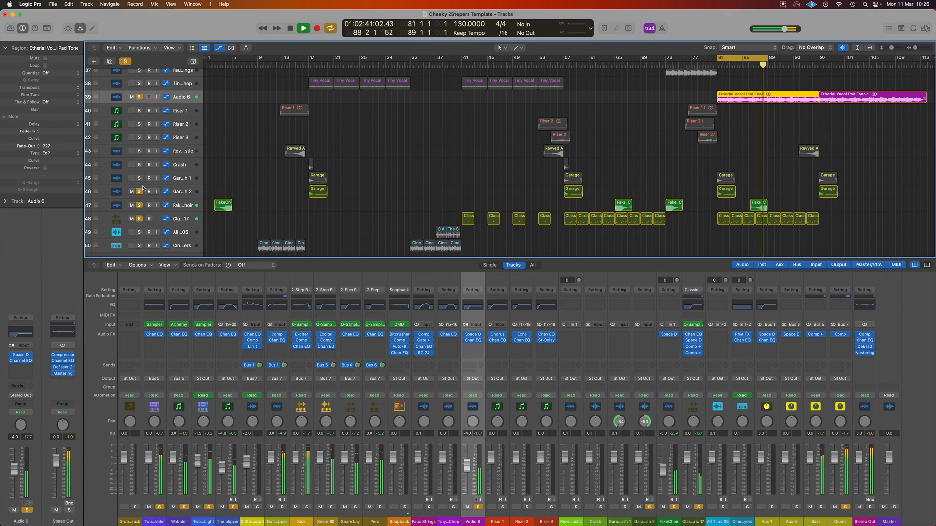
pyautogui.click(140, 178)
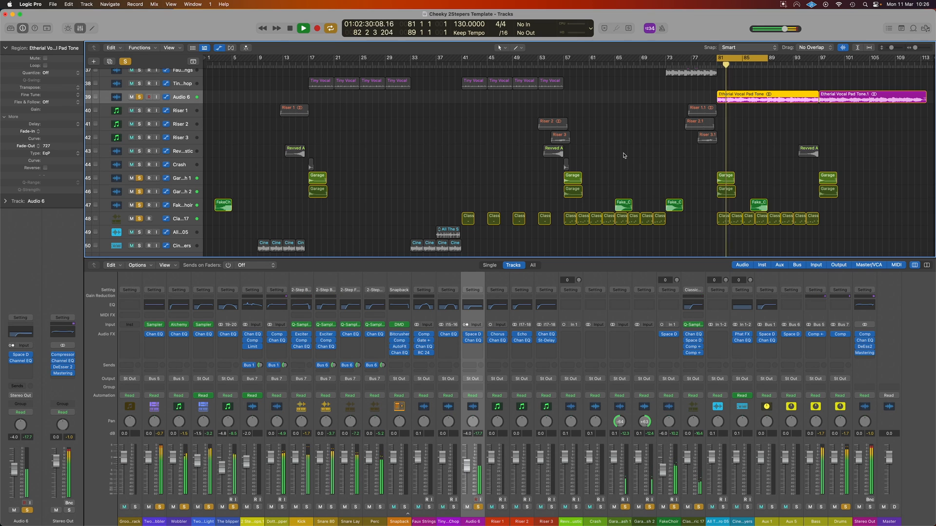
# Step: Clear all track solos, play the full mix from about bar 75, and turn off the bar 81 to 89 cycle
pyautogui.press('ctrl+alt+super+s')
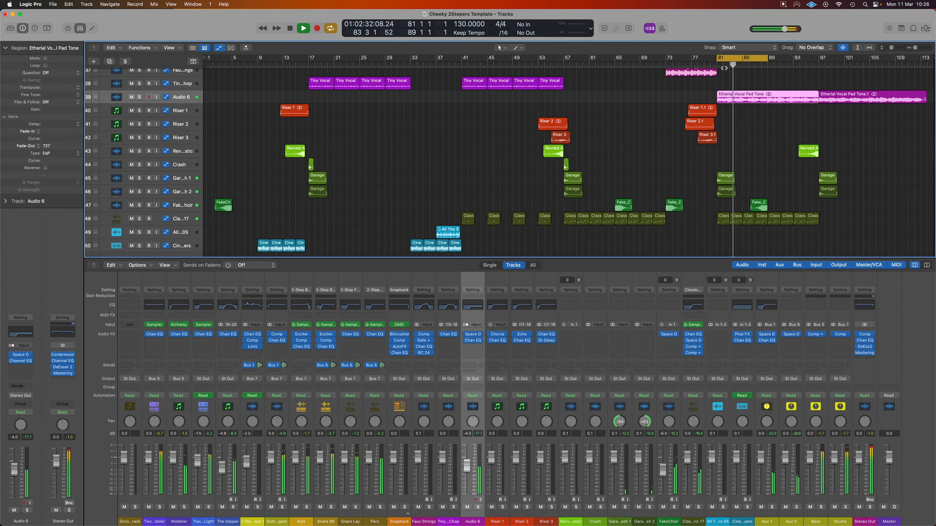
pyautogui.click(679, 63)
pyautogui.scroll(-5, 746, 119)
pyautogui.click(737, 60)
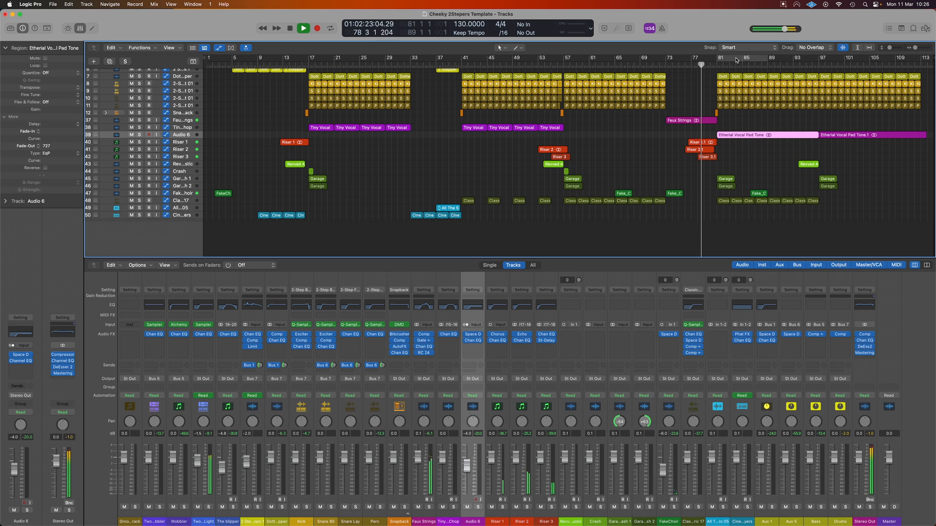
pyautogui.scroll(3, 727, 200)
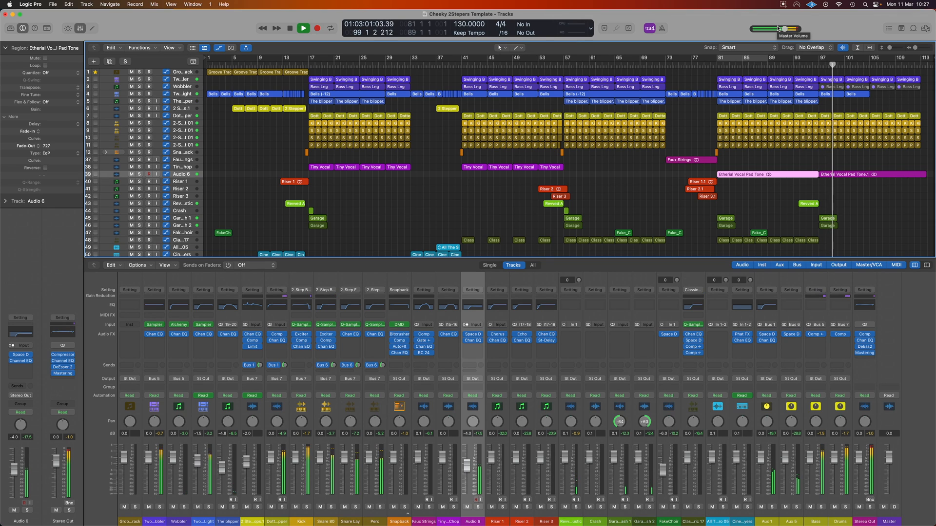
# Step: Replace the RC 24 reverb on the Faux Strings track with SilverVerb at its default preset, close its window, and stop playback
pyautogui.click(178, 159)
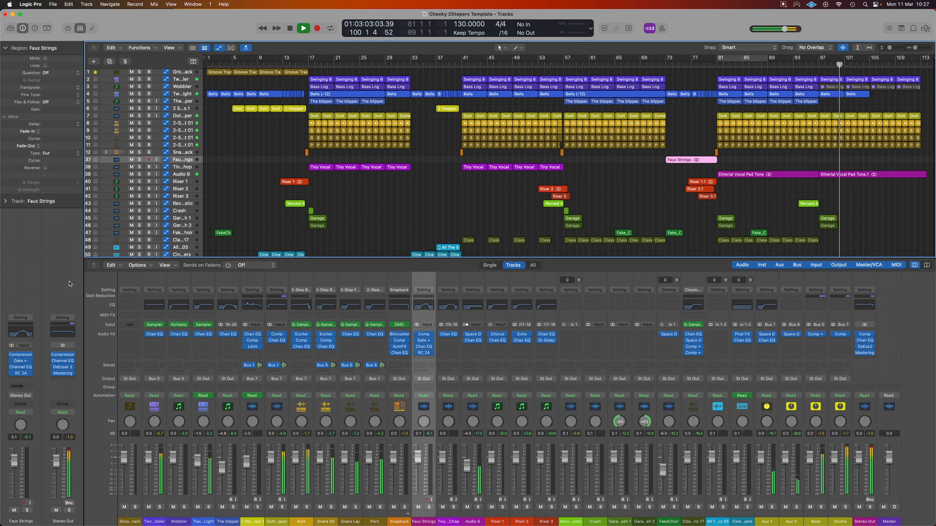
pyautogui.click(31, 374)
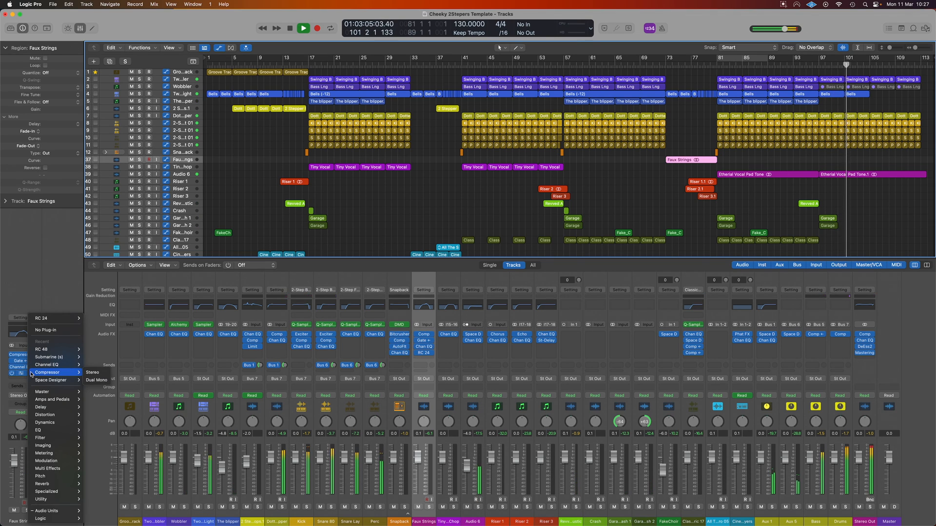
pyautogui.moveTo(49, 425)
pyautogui.moveTo(49, 484)
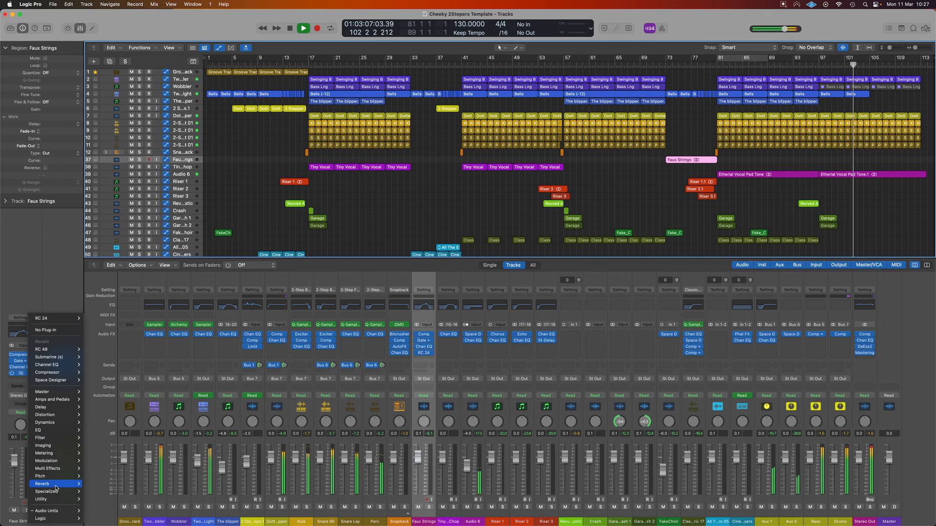
pyautogui.moveTo(125, 485)
pyautogui.click(138, 501)
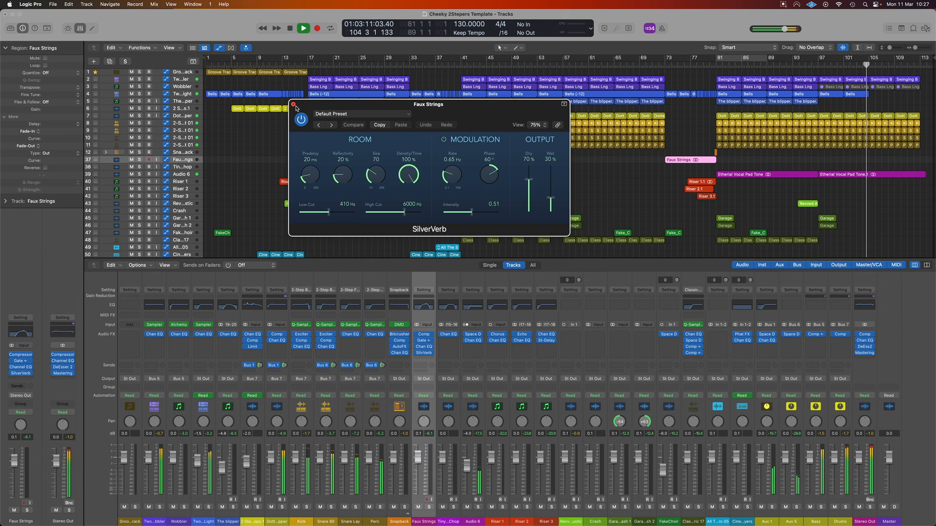
pyautogui.click(293, 107)
pyautogui.press('space')
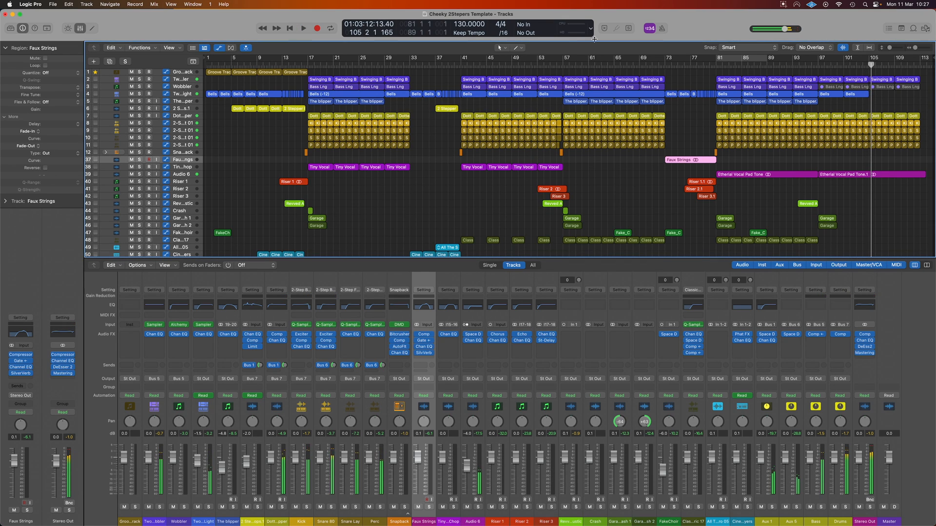